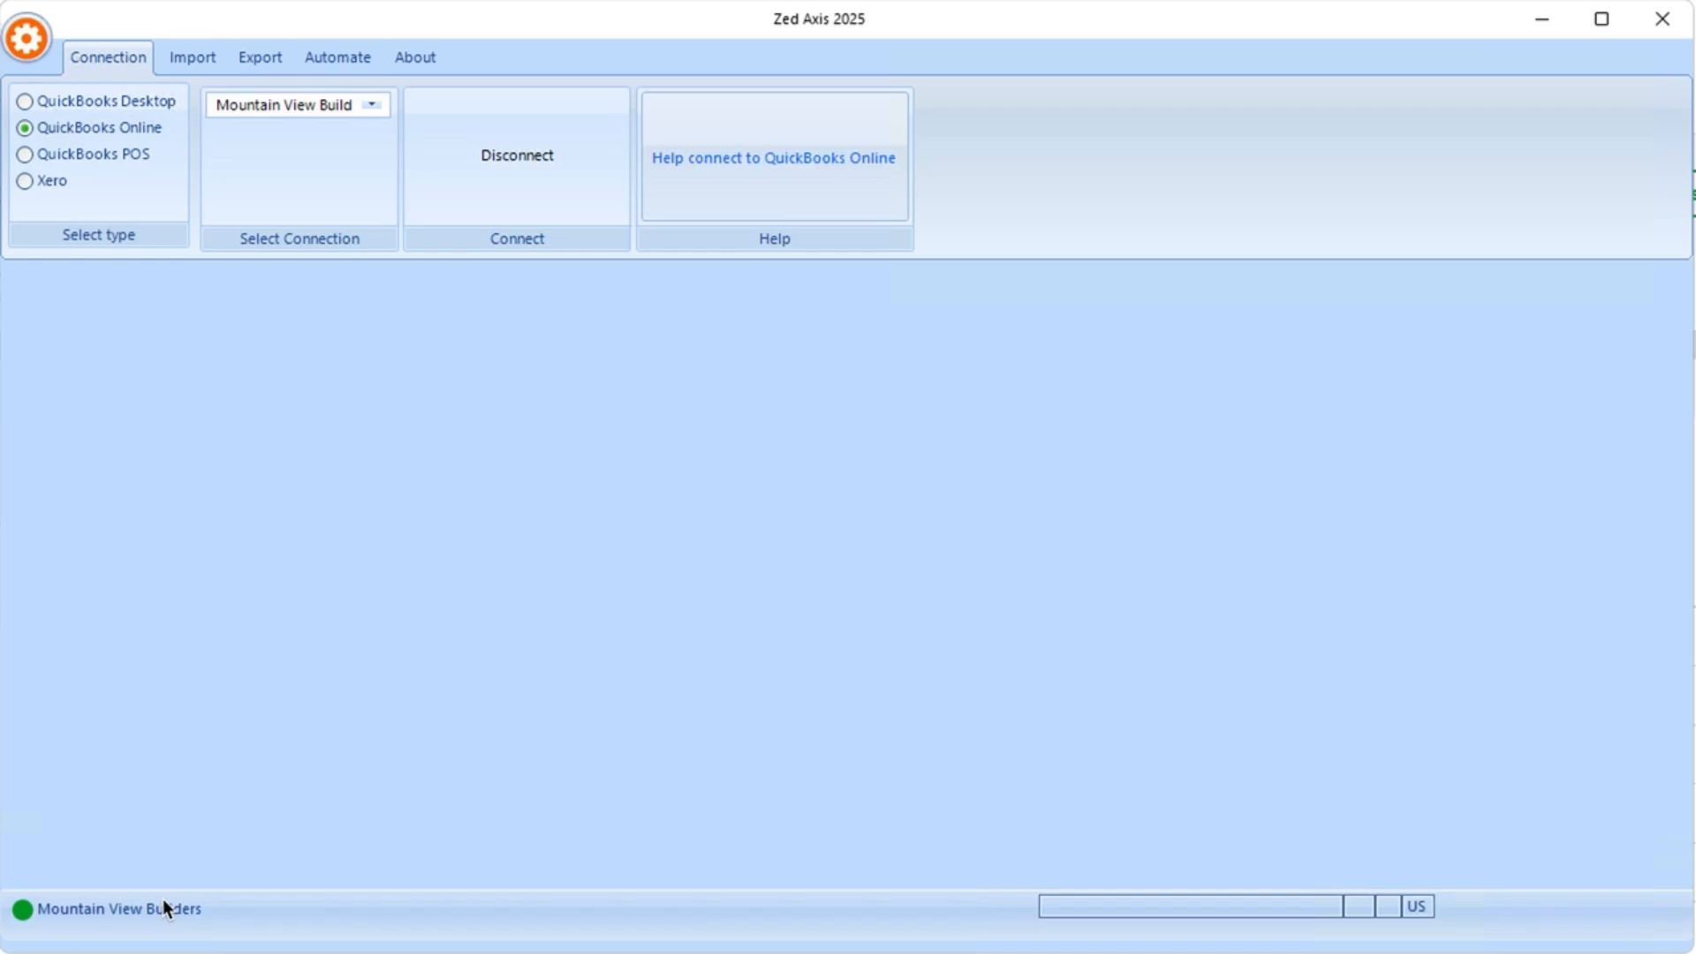
- Load the Invoices.txt file from the QuickBooks Online test data folder for import
left_click(193, 58)
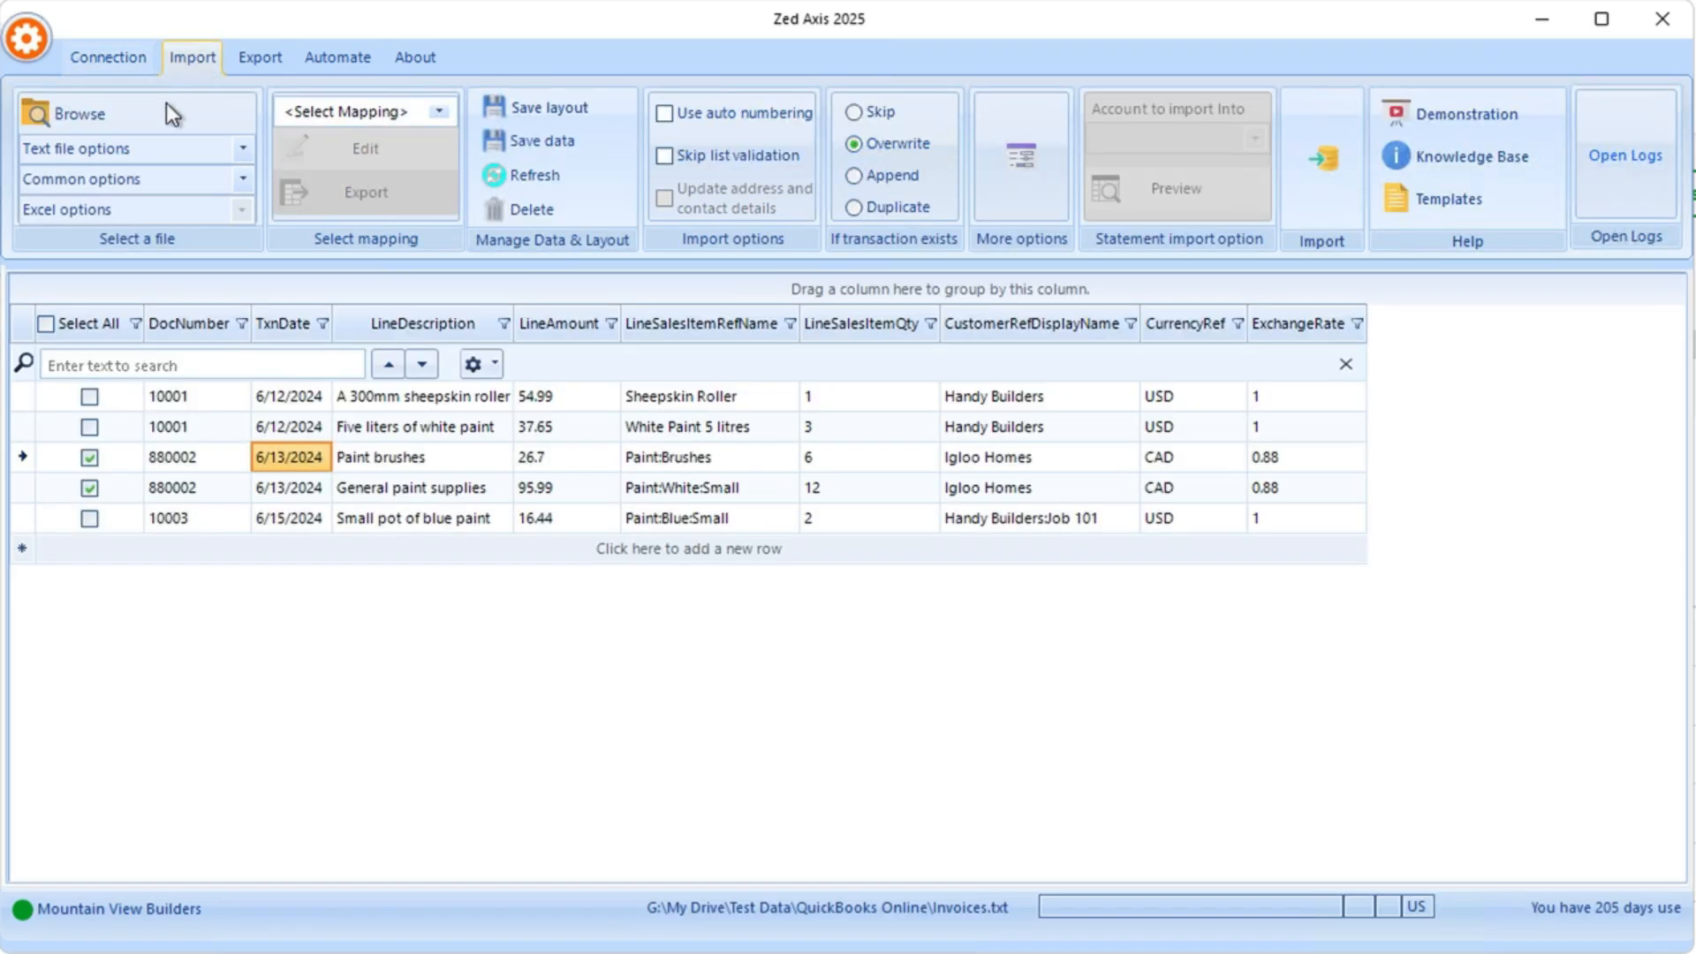
left_click(166, 106)
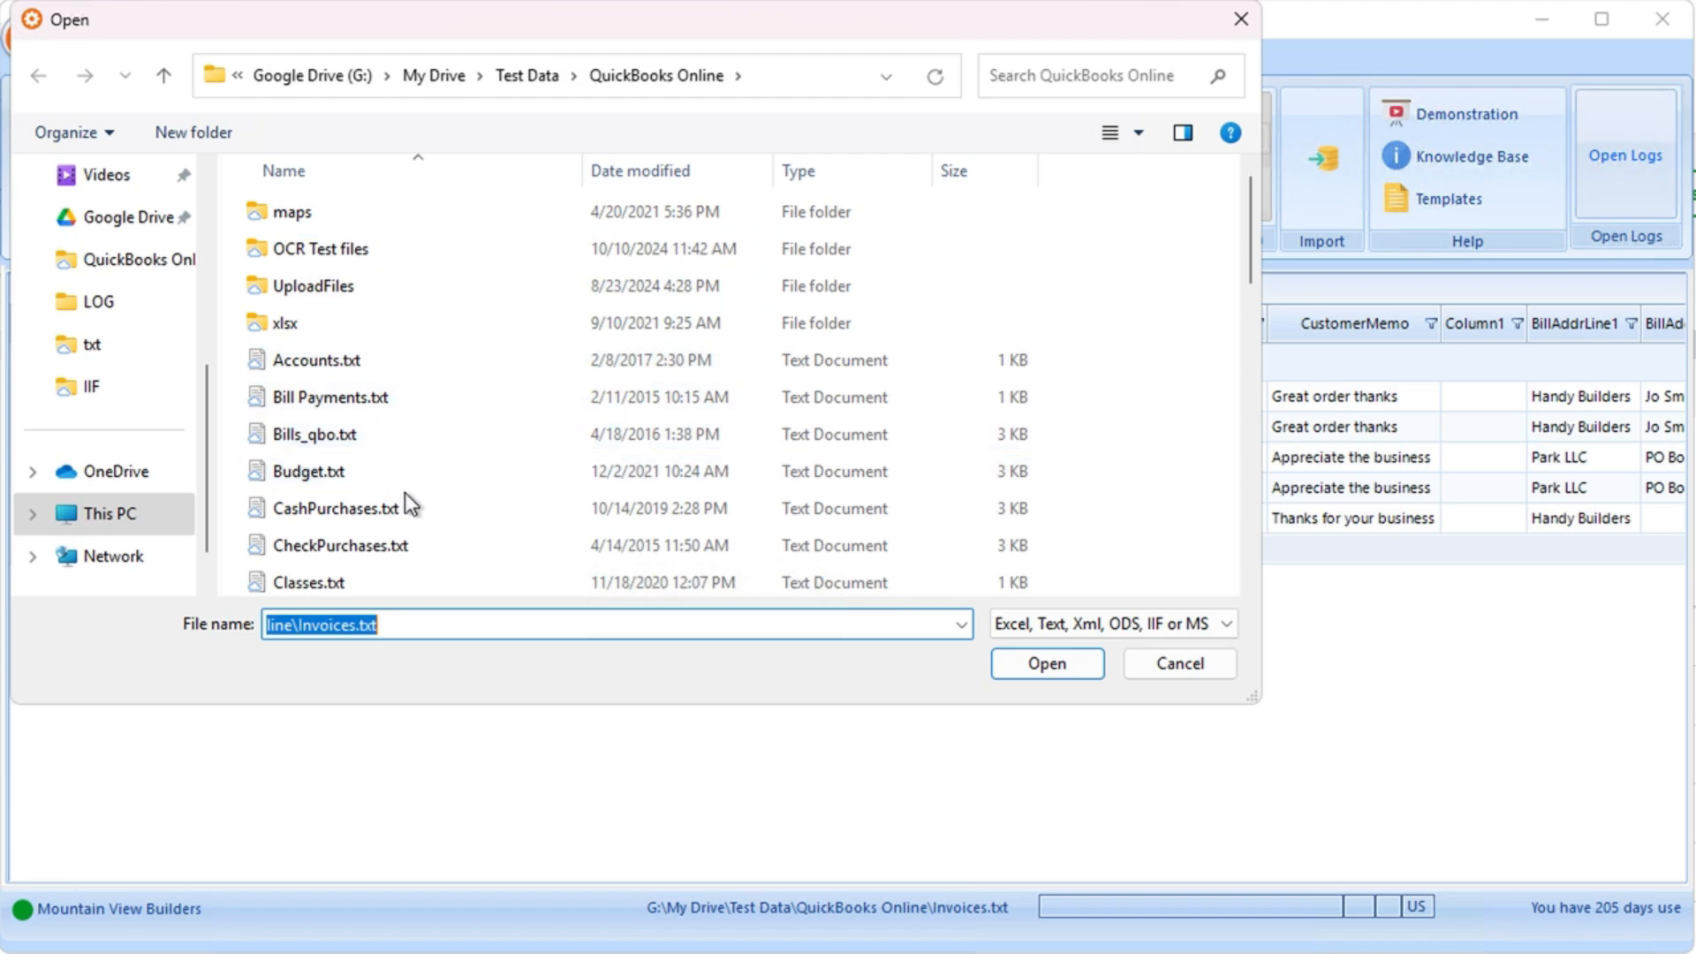
left_click(1018, 663)
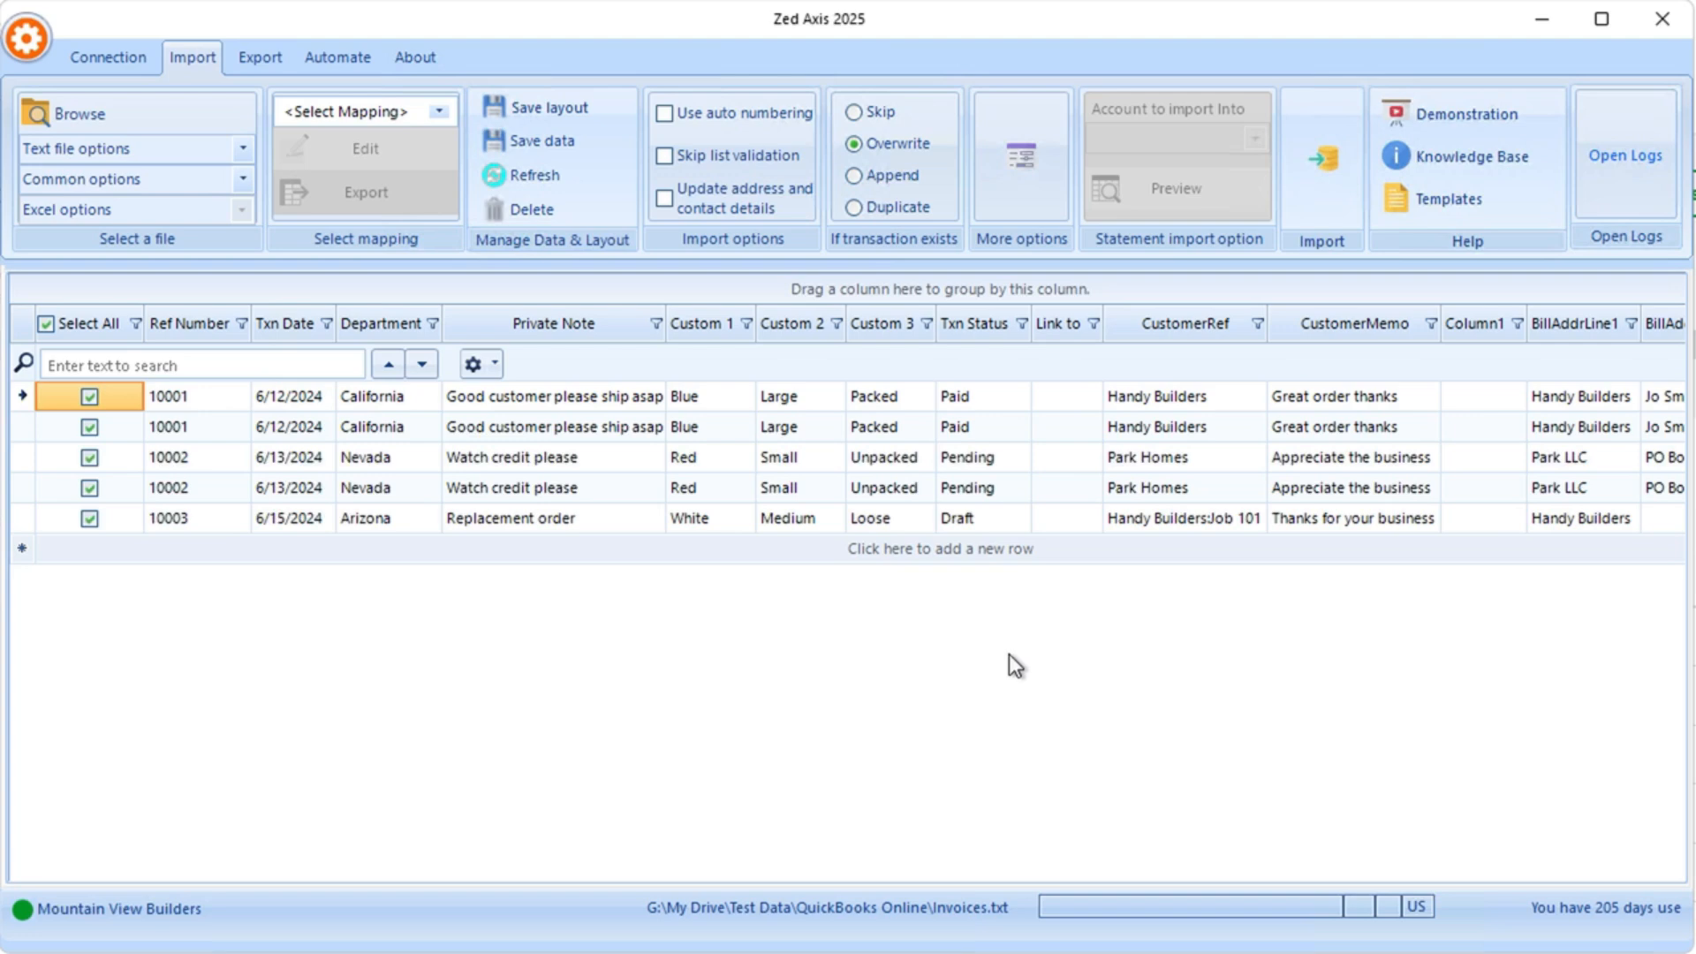
- Create a new column mapping with the transaction type set to Invoice
left_click(439, 109)
left_click(412, 164)
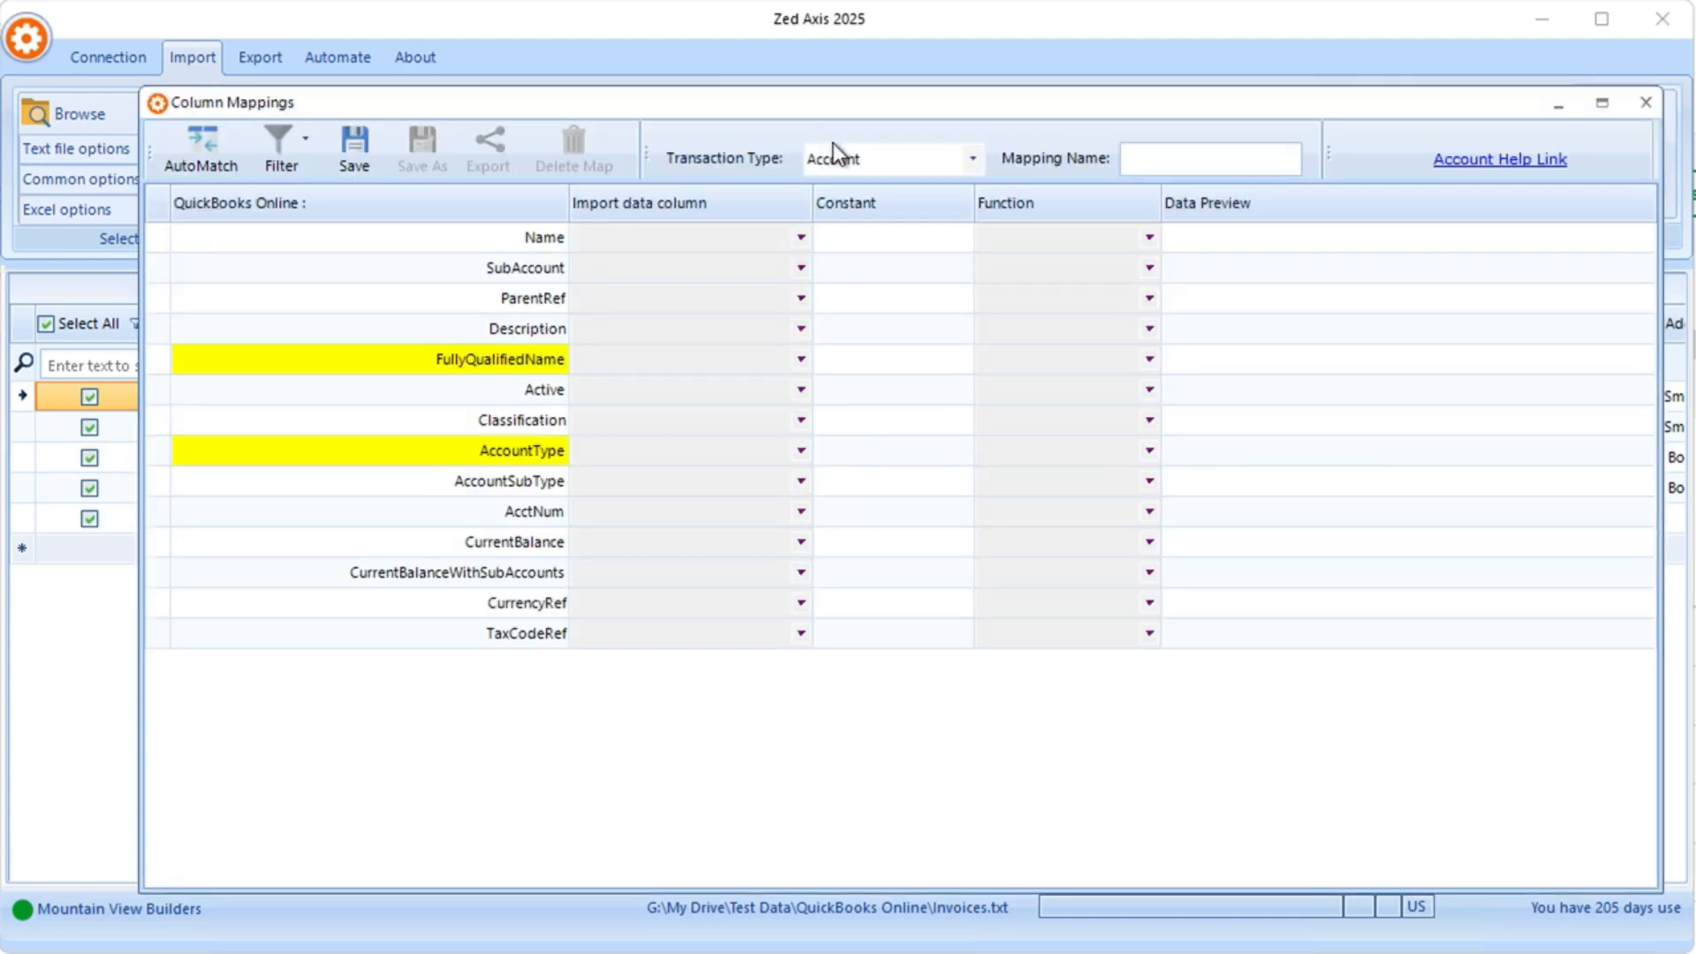
left_click(975, 158)
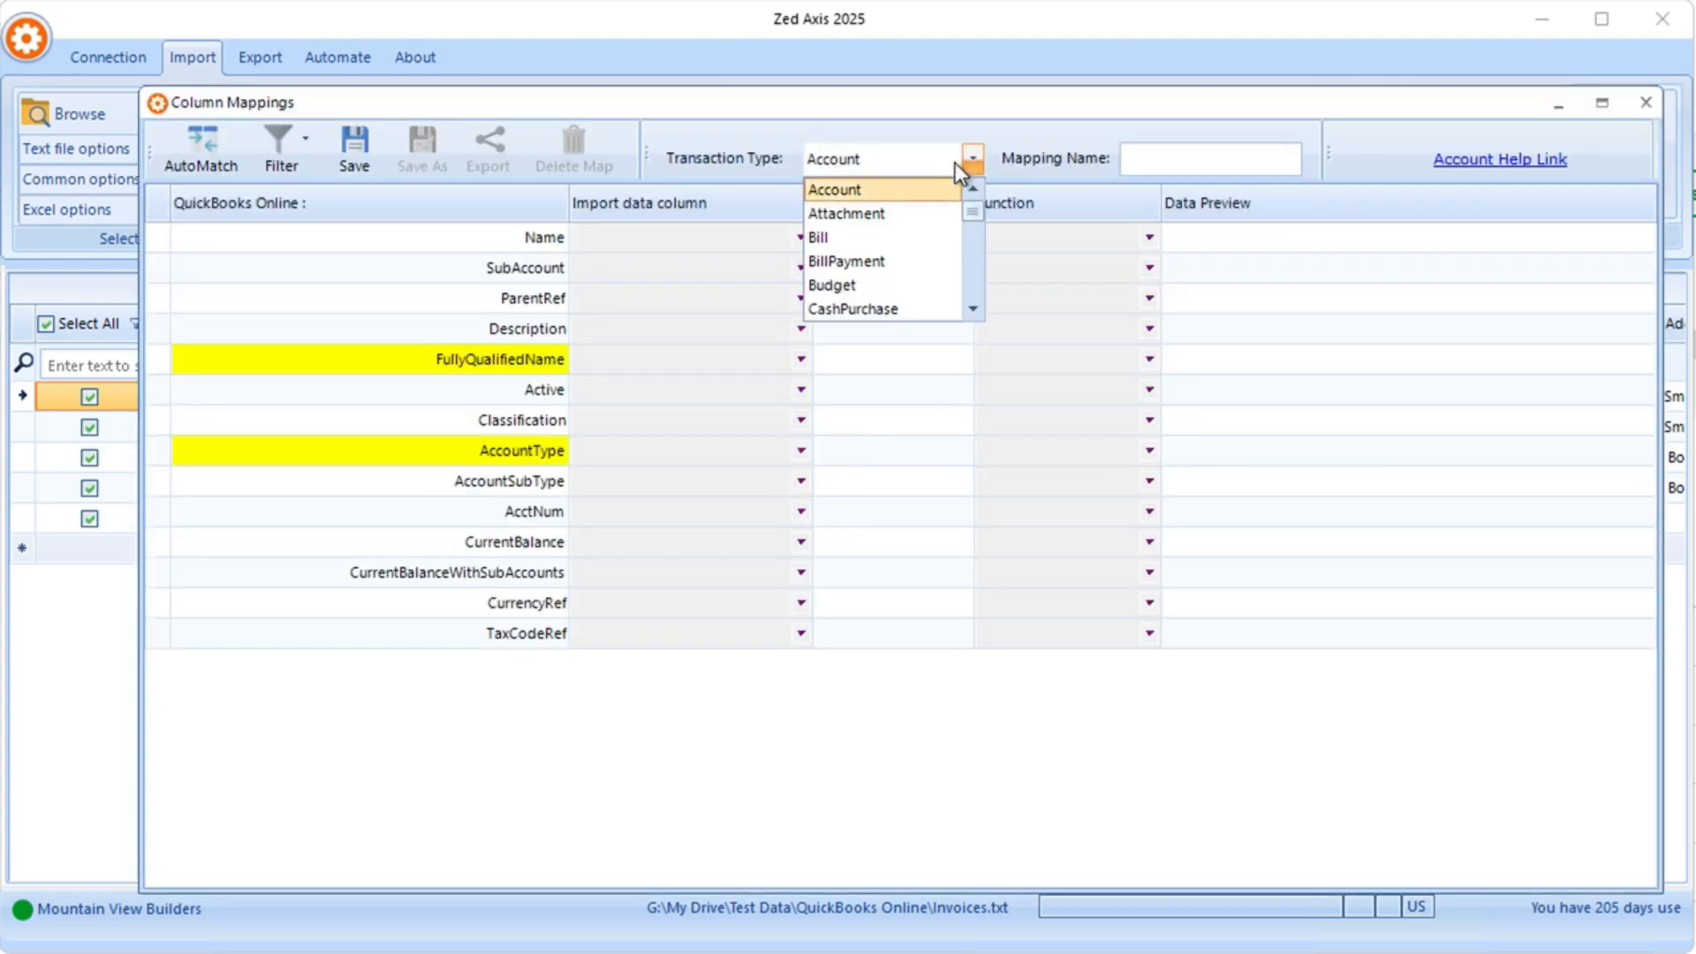
key("i")
key("i")
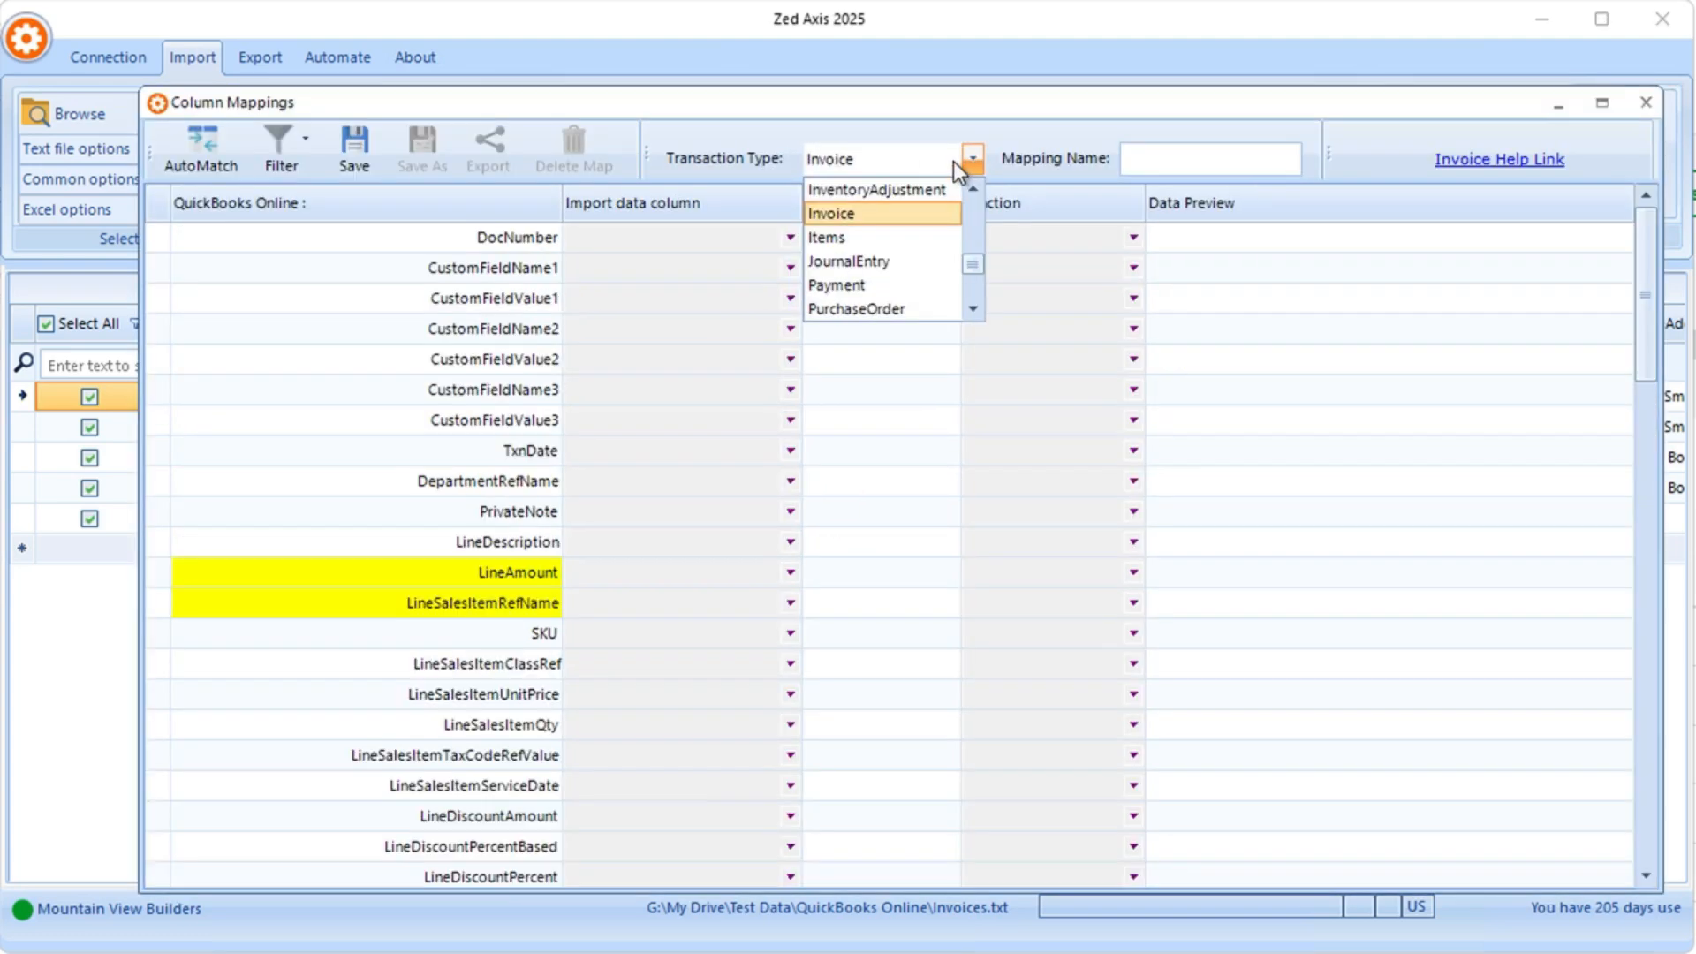
- Map DocNumber to the Ref Number column and TxnDate to the Txn Date column
left_click(775, 236)
left_click(791, 237)
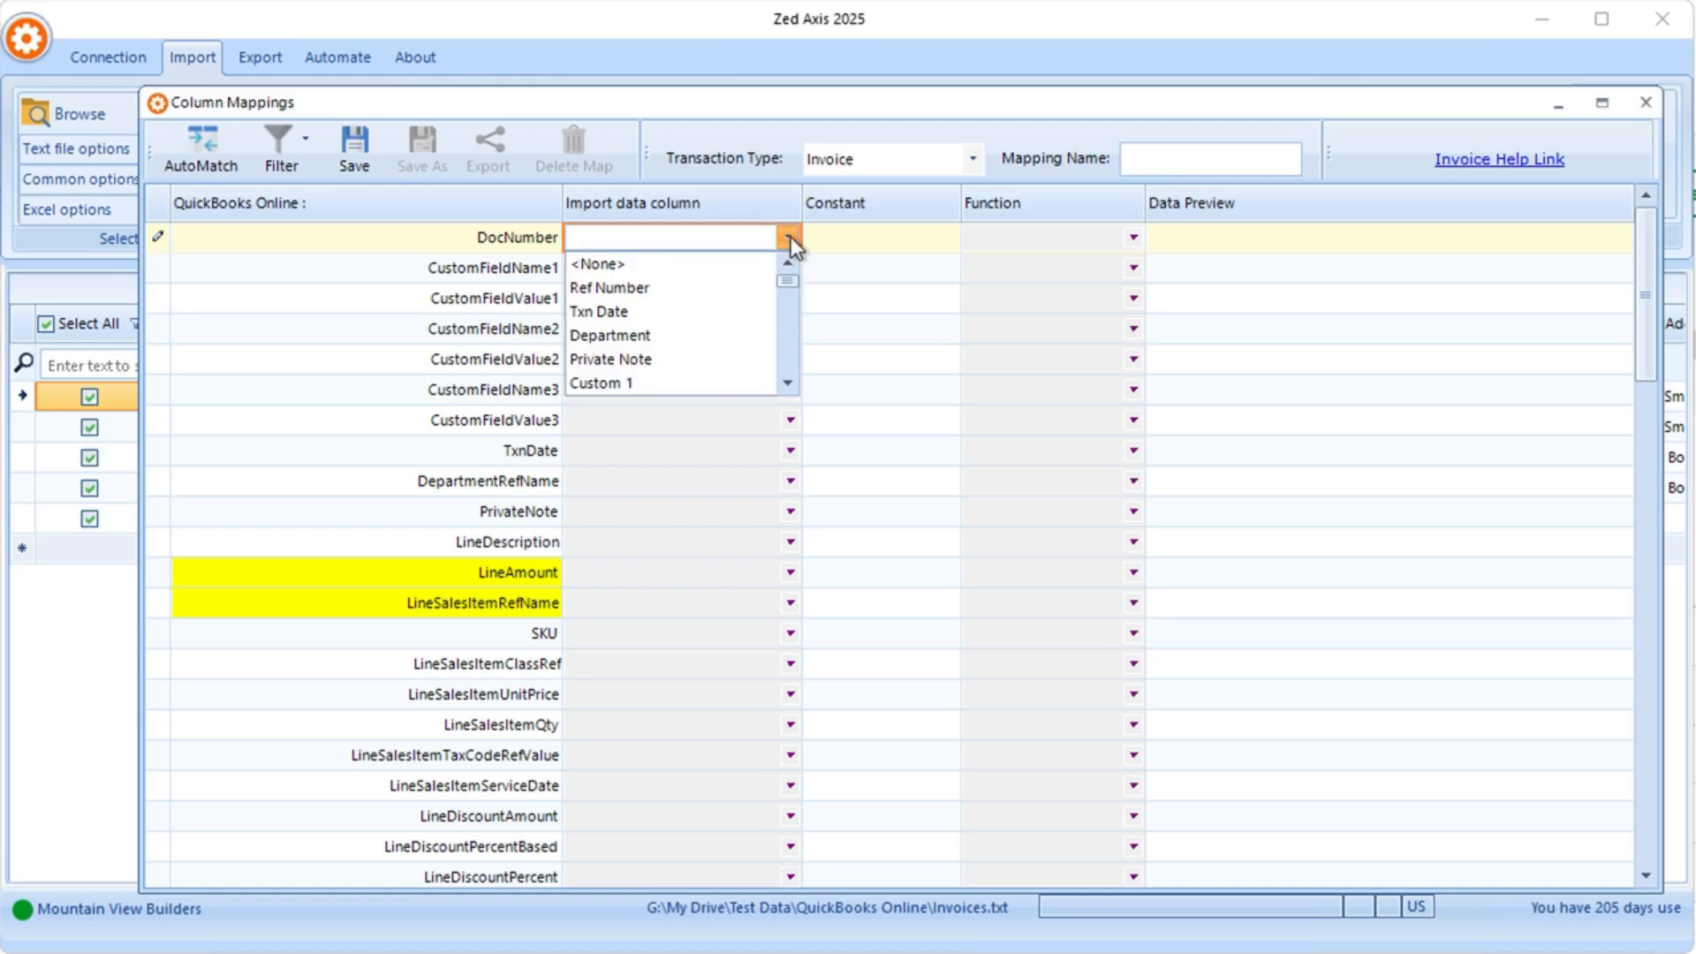
left_click(728, 286)
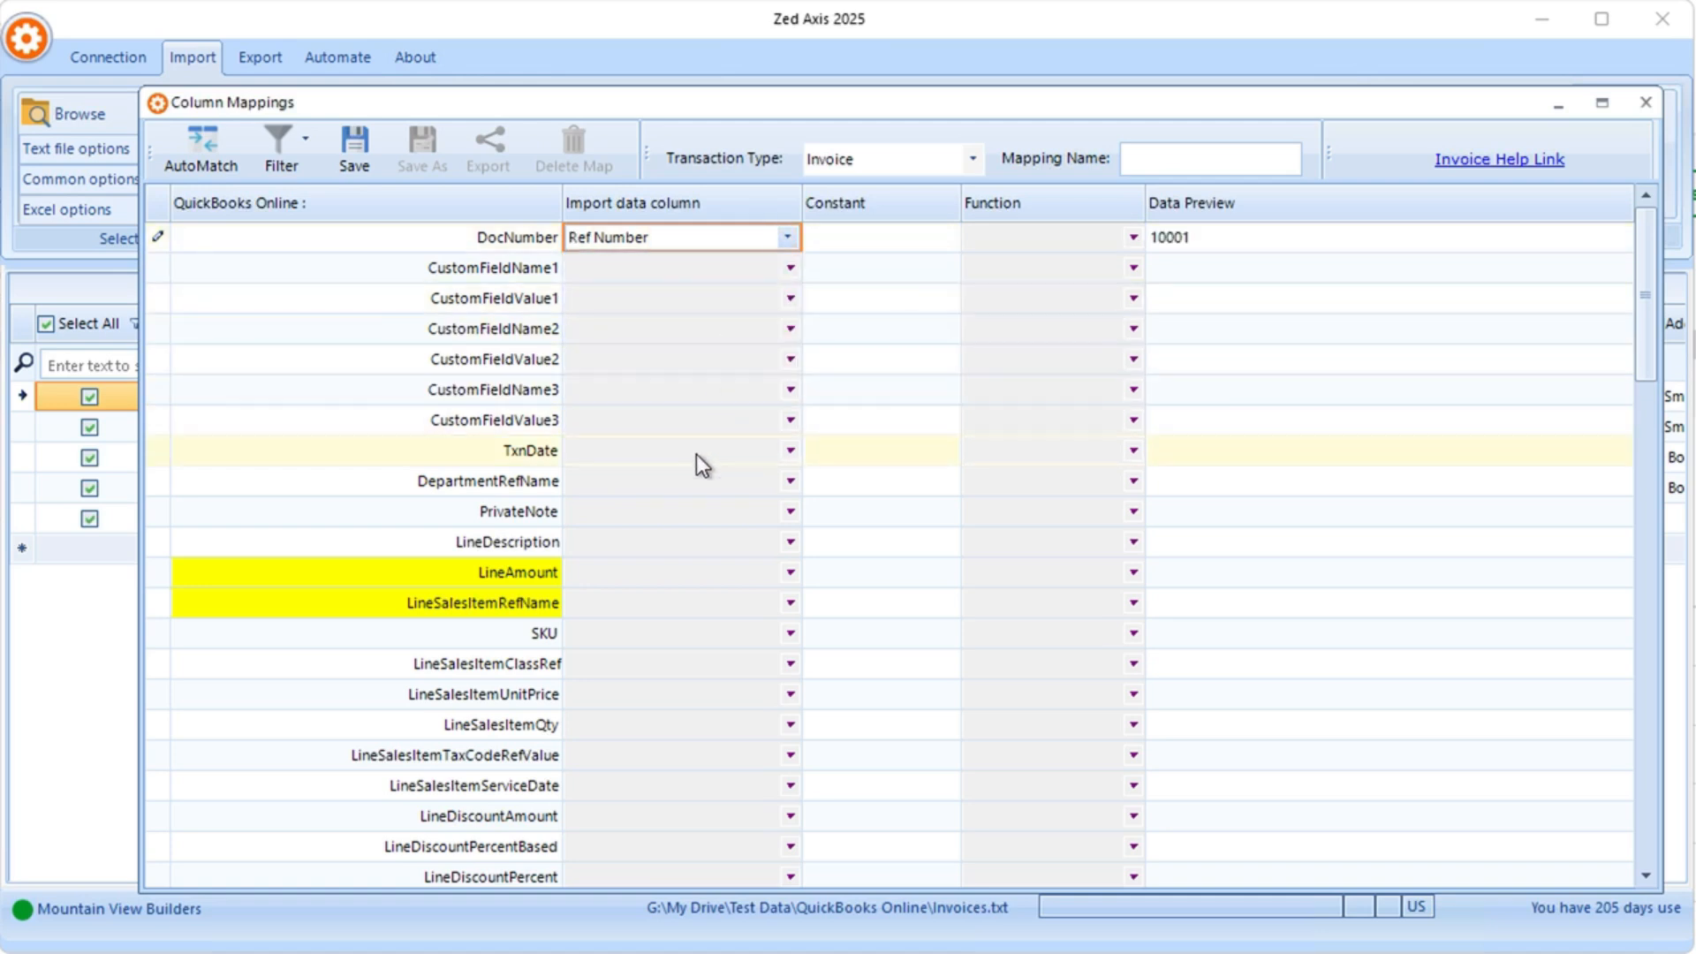
left_click(719, 450)
left_click(787, 452)
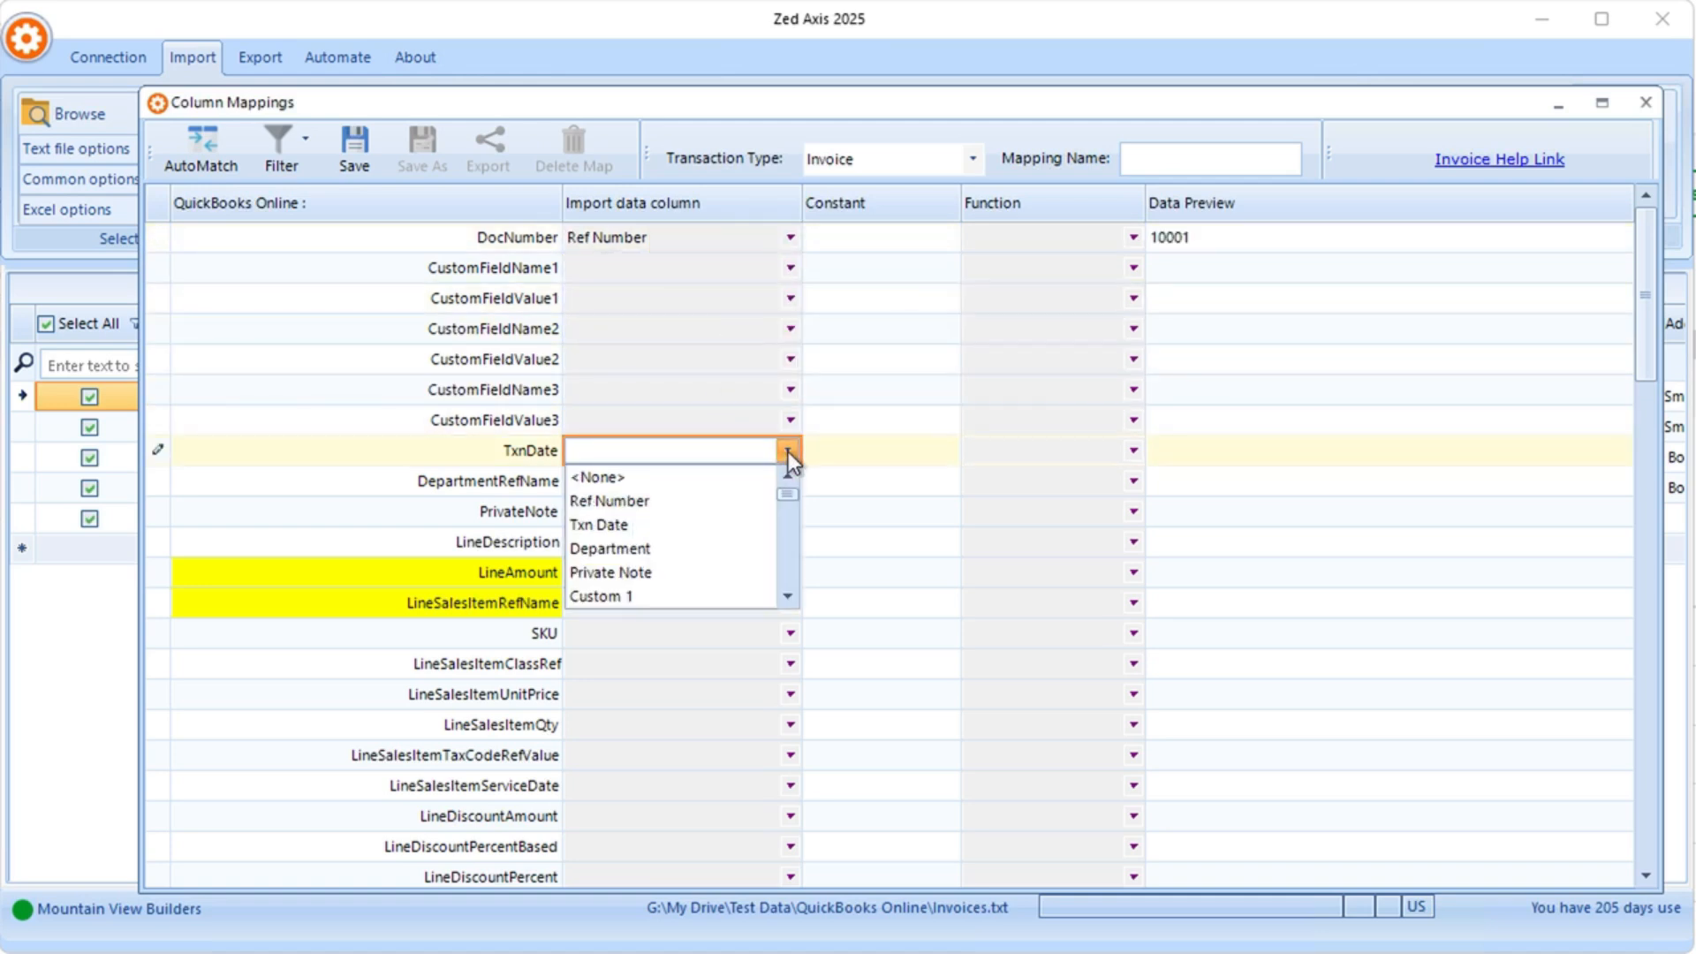
left_click(733, 528)
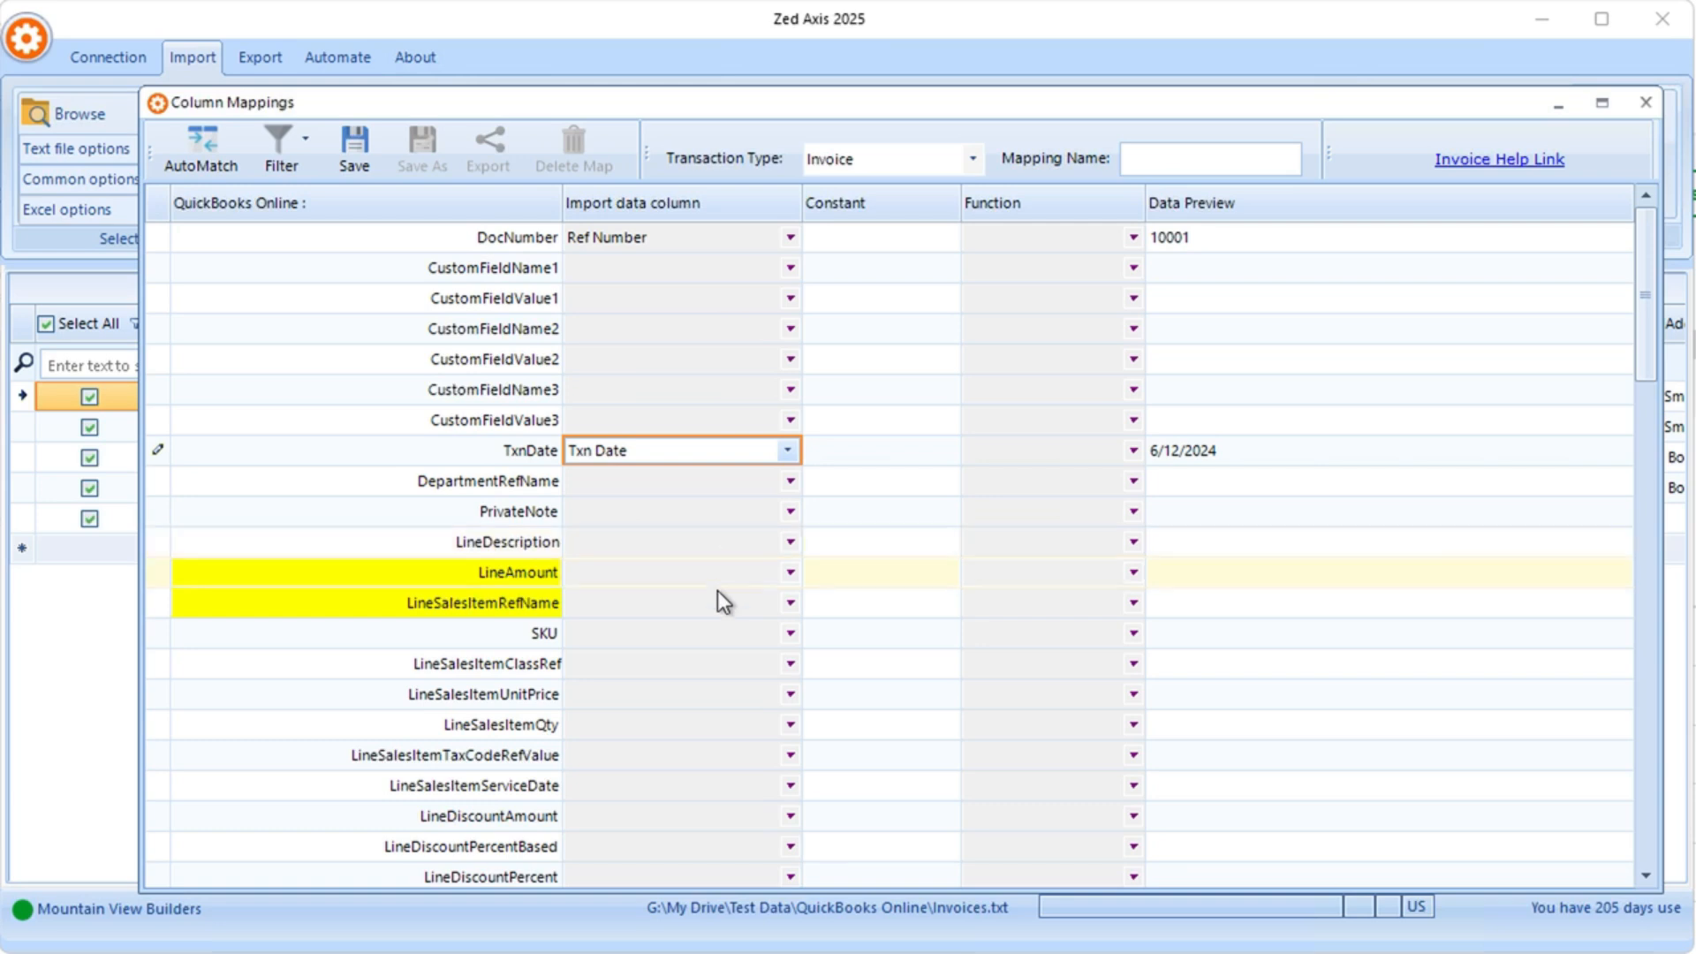
- Map LineSalesItemRefName to the Item Ref column and LineAmount to the Amount column
left_click(740, 600)
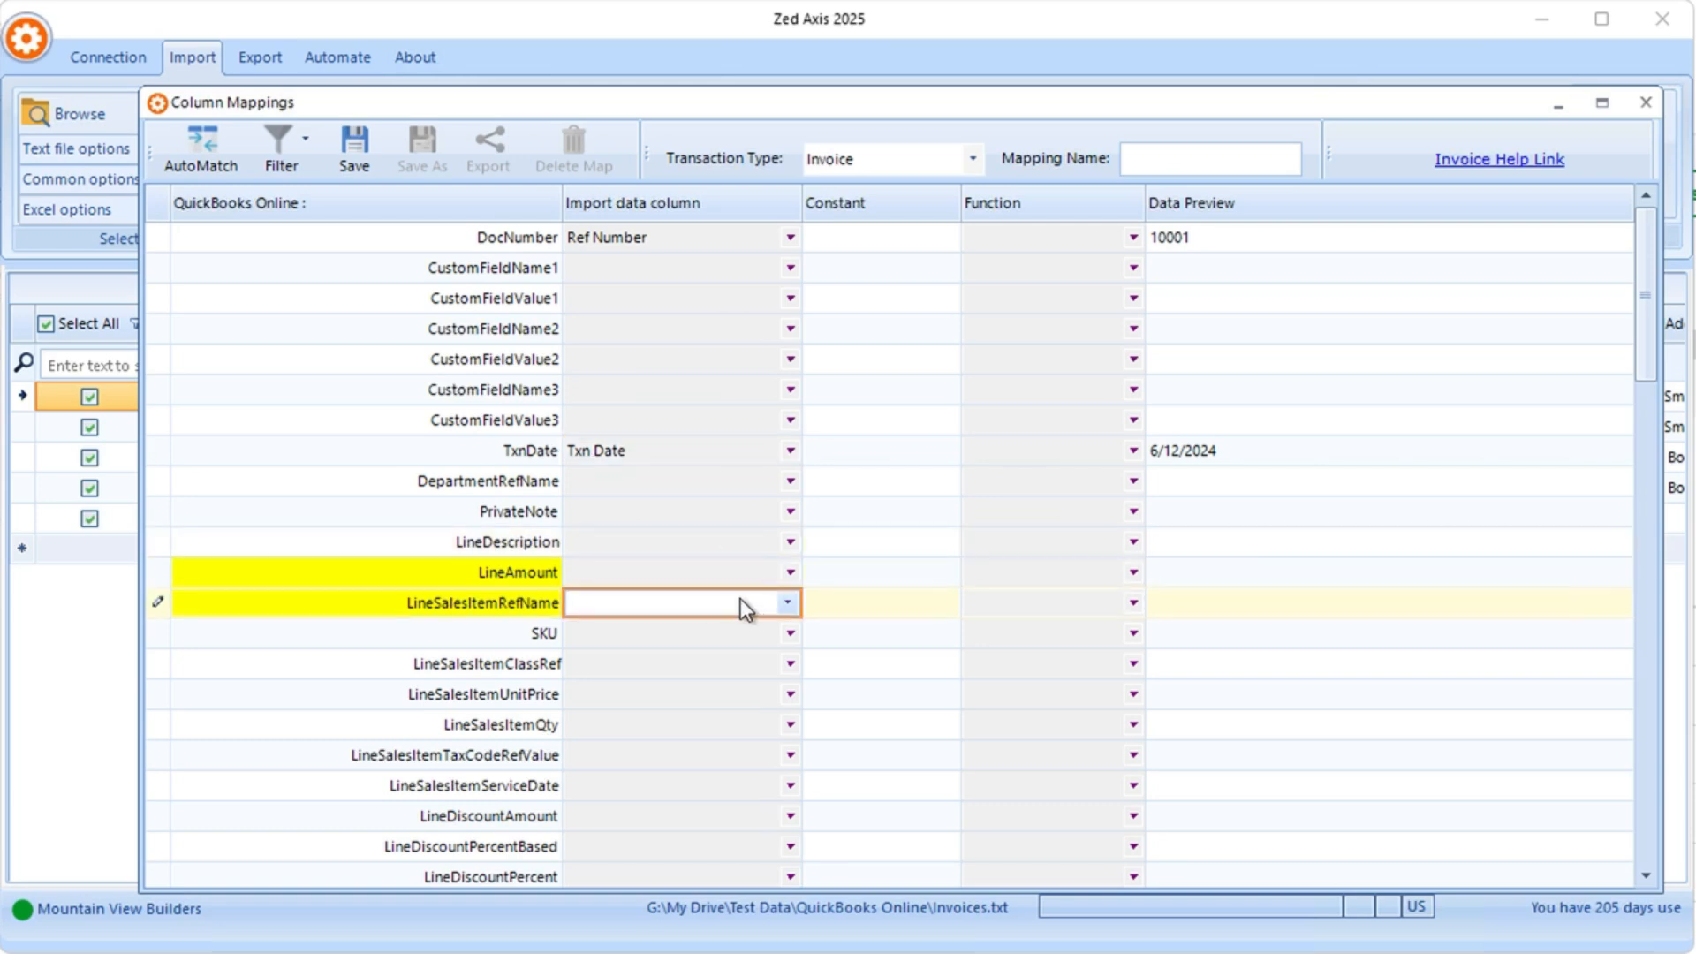
left_click(788, 603)
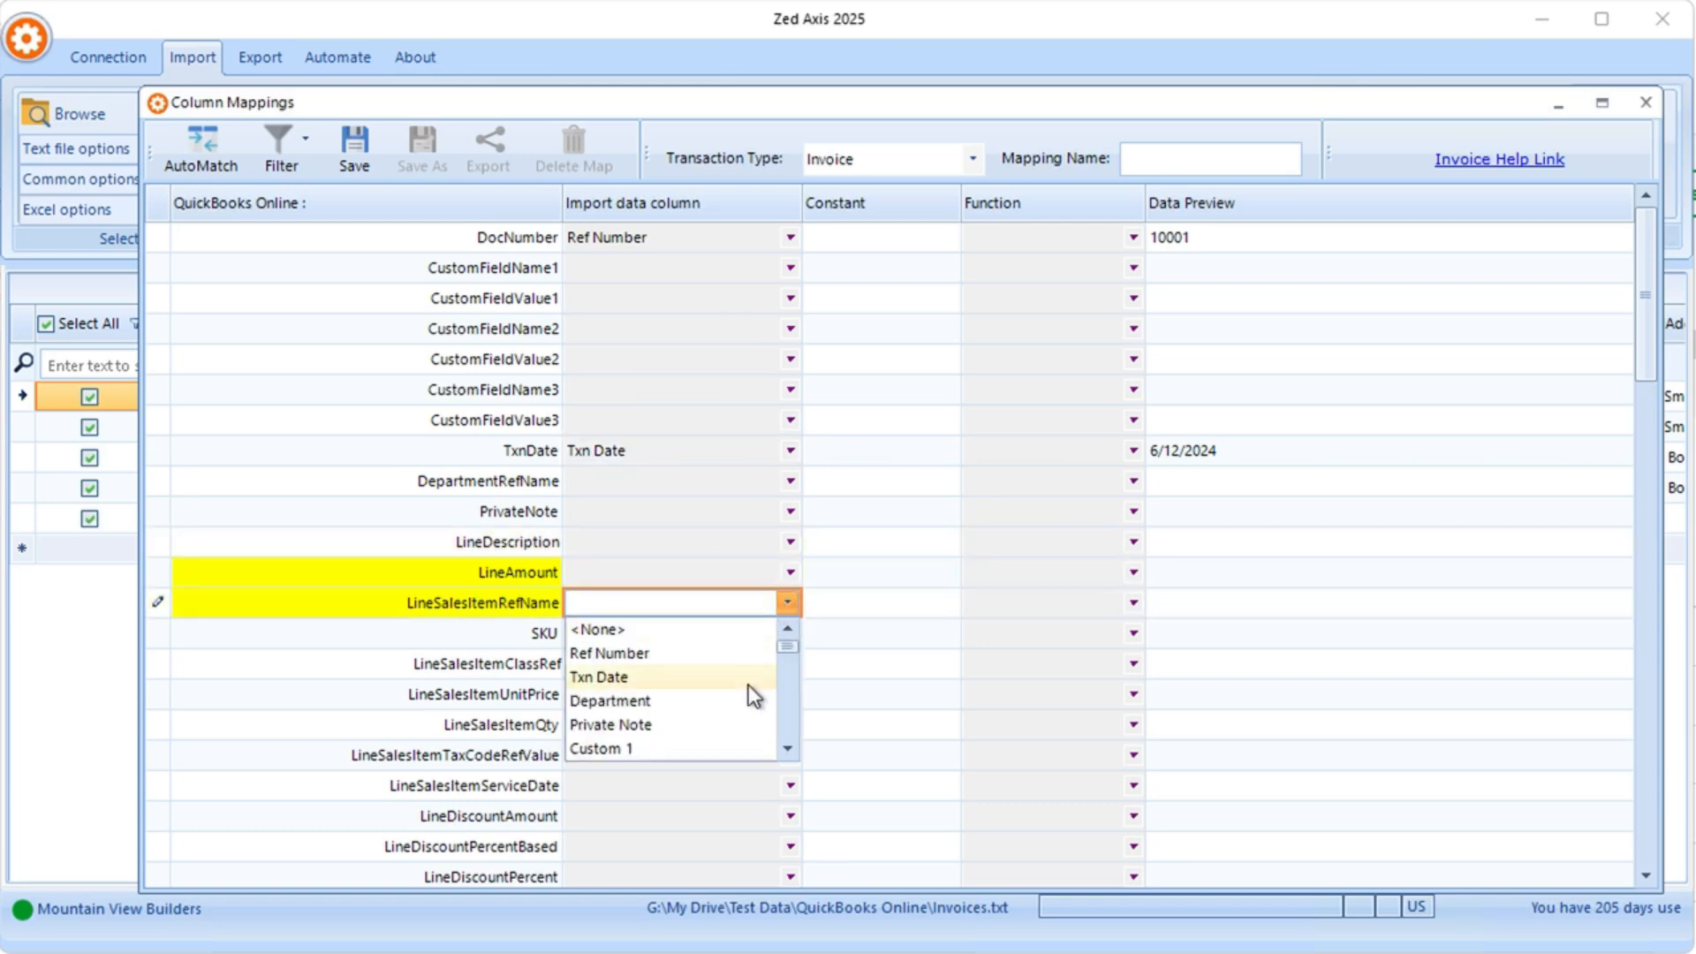
key("i")
left_click(740, 574)
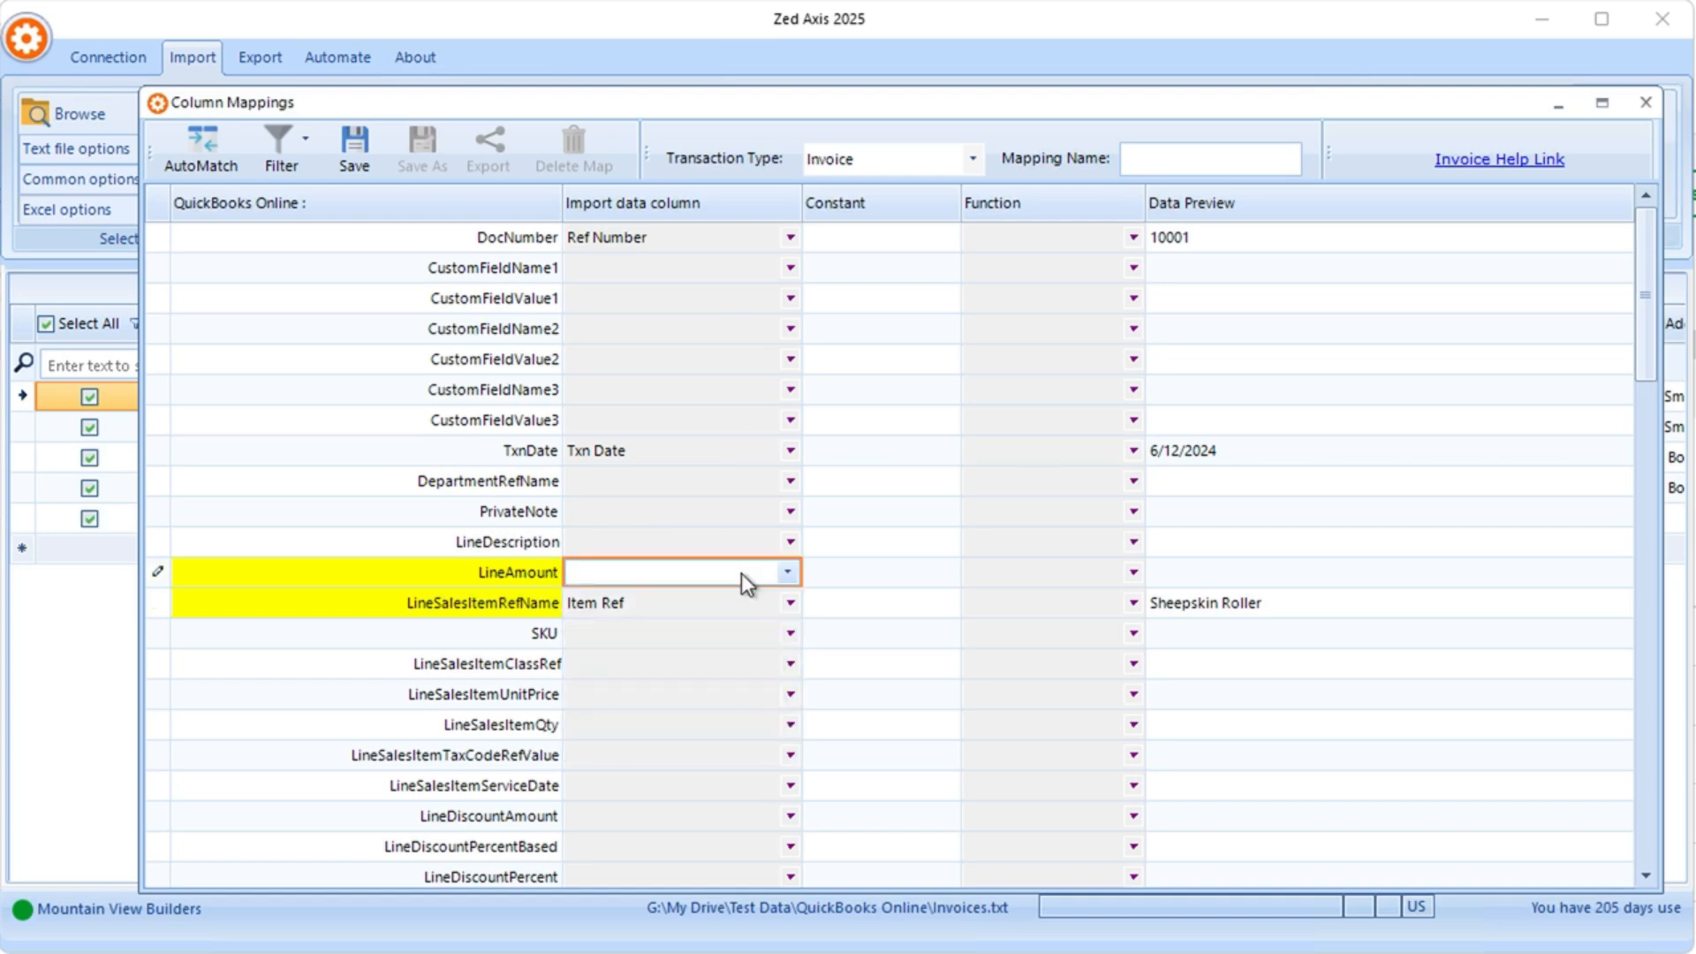
key("a")
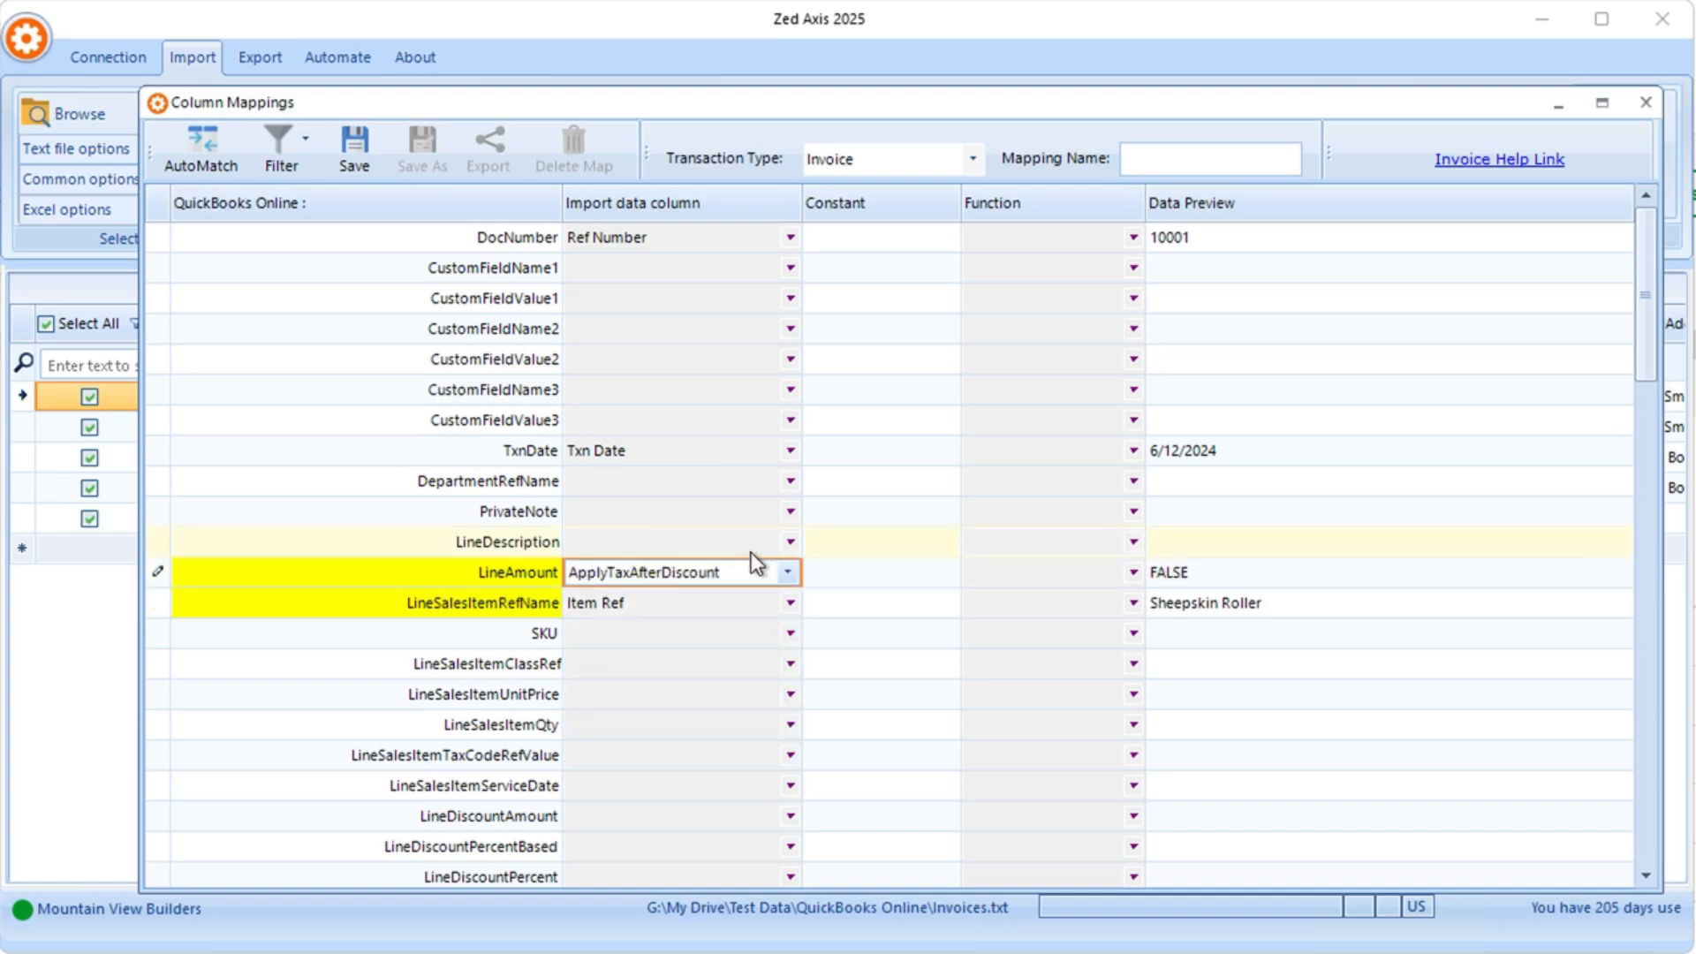
key("a")
- Map LineDescription to the Description column and LineSalesItemQty to the Quantity column
left_click(743, 547)
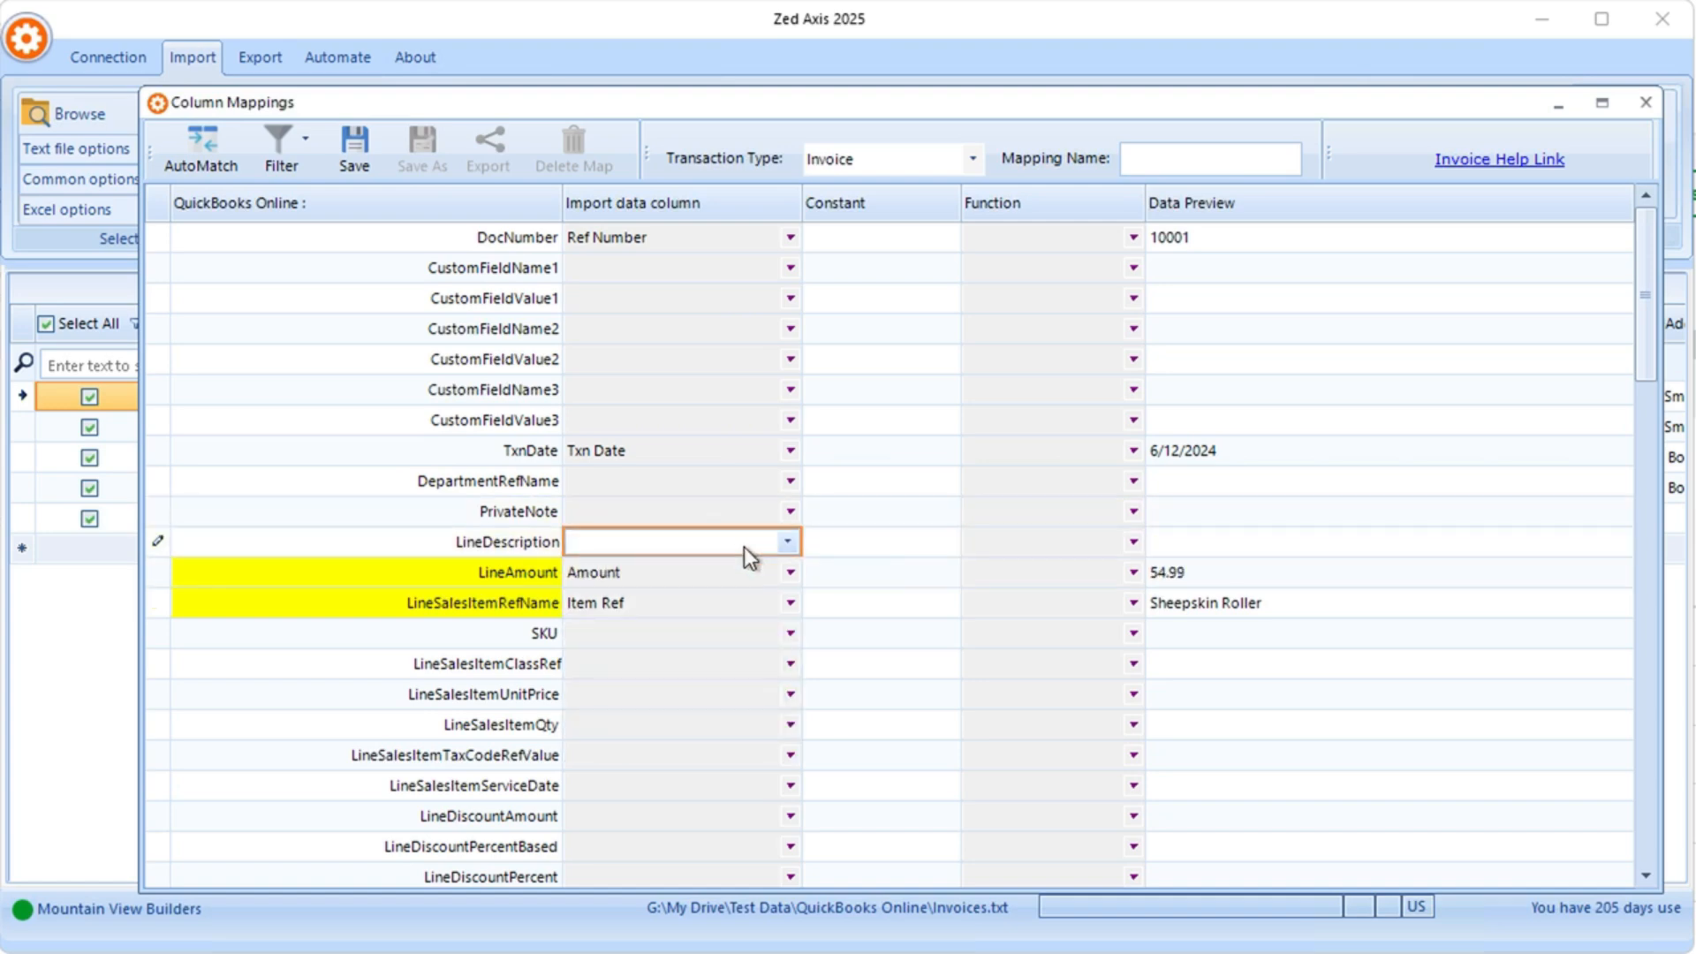
key("d")
key("d")
key("d")
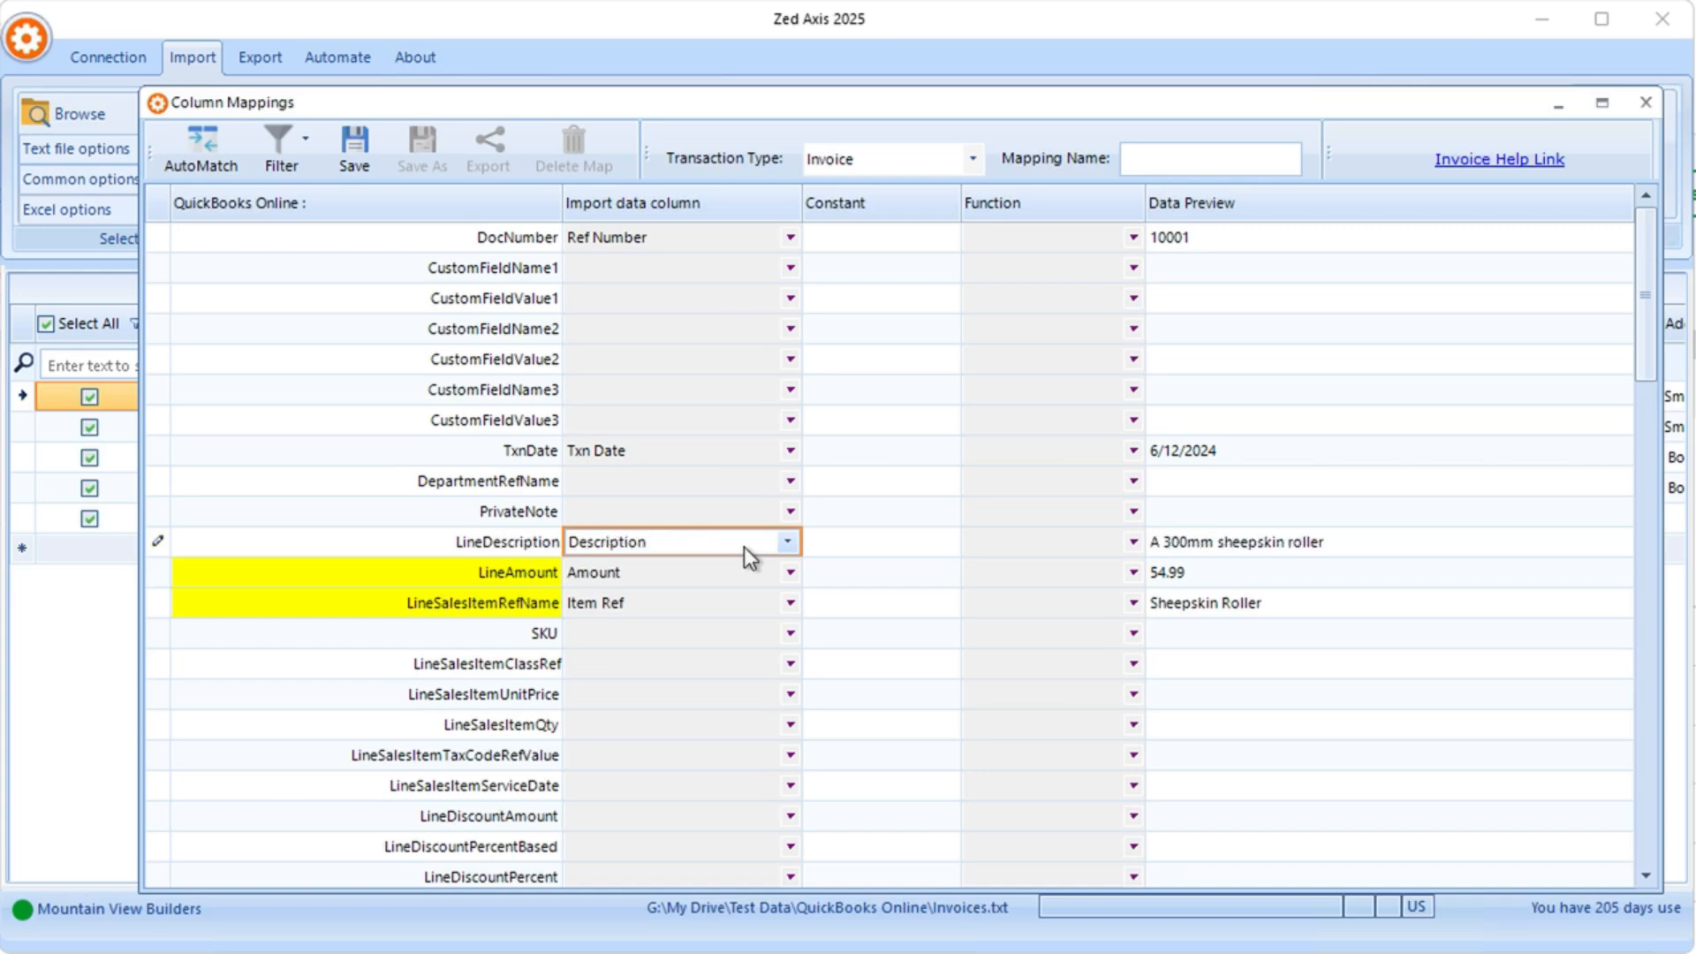
left_click(727, 728)
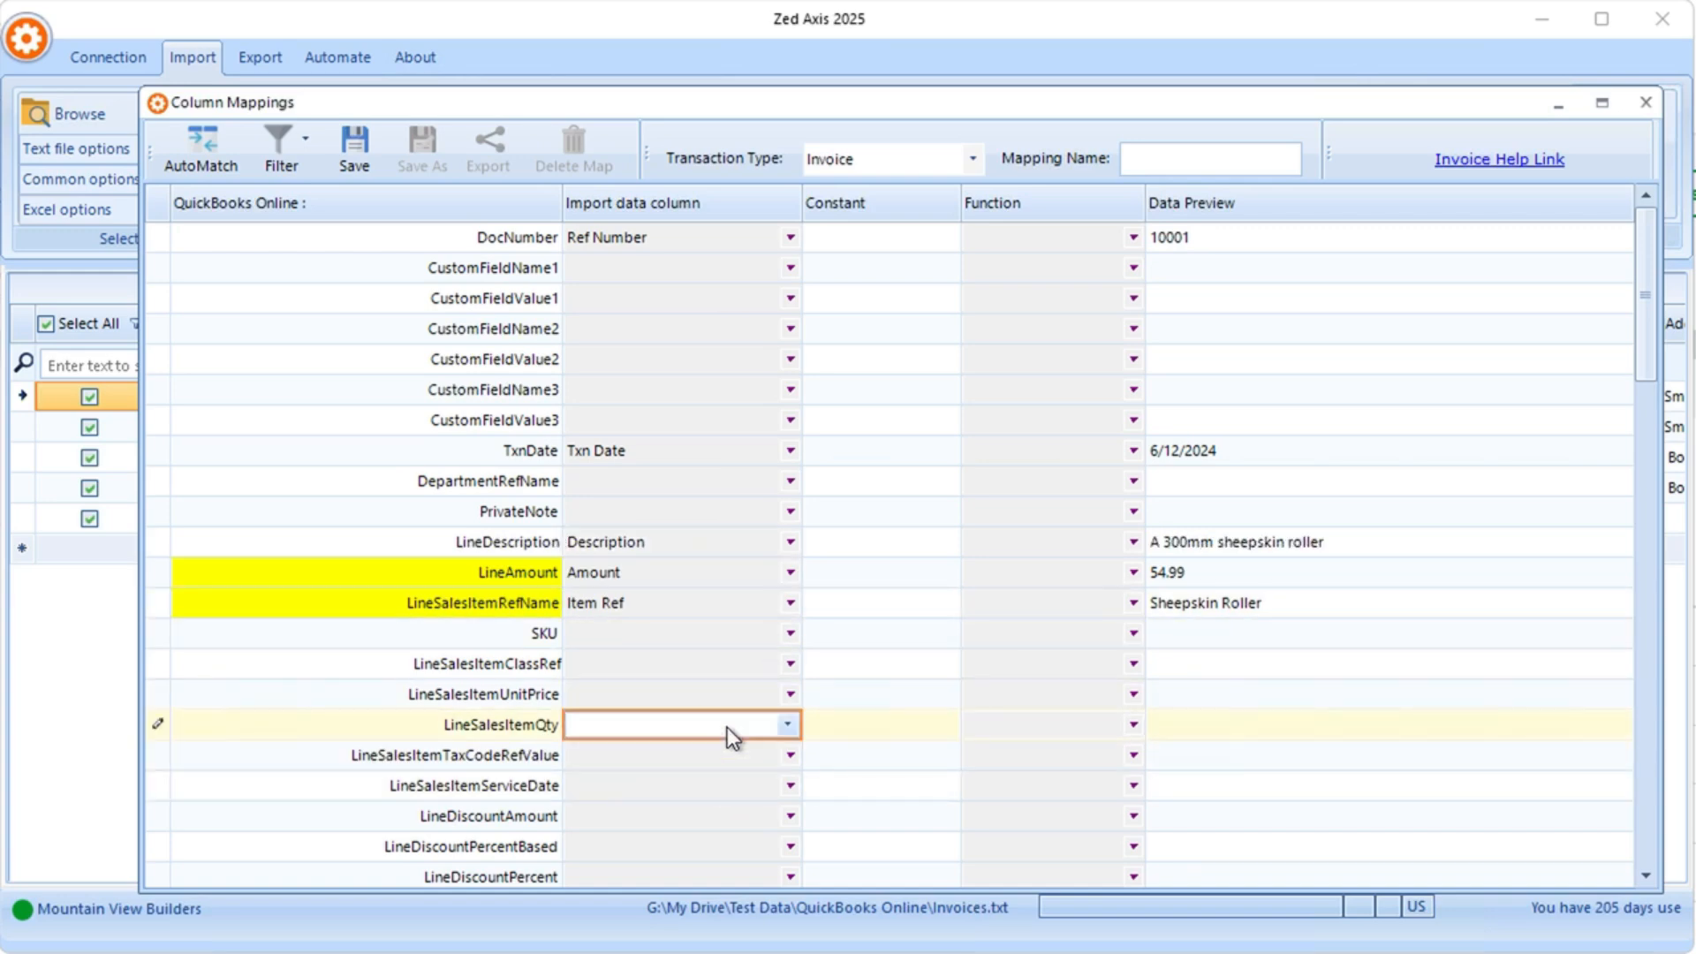
key("q")
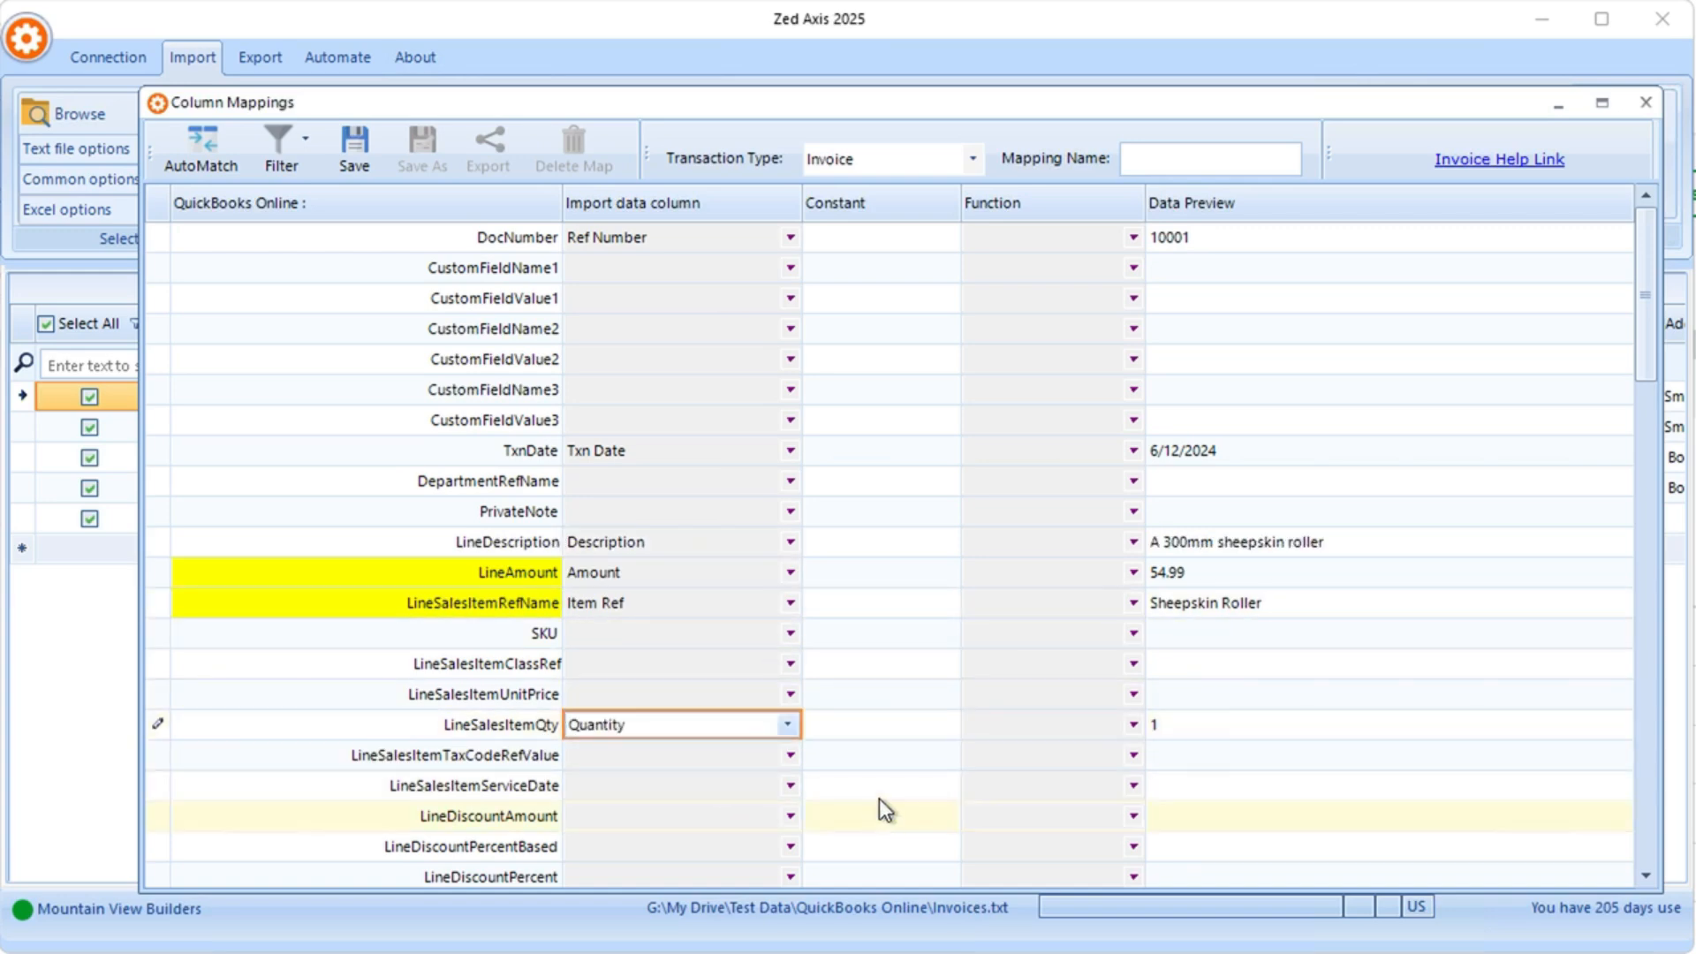
- Map the required CustomerRefDisplayName field to the CustomerRef column of the import file
scroll(1644, 874, "down", 5)
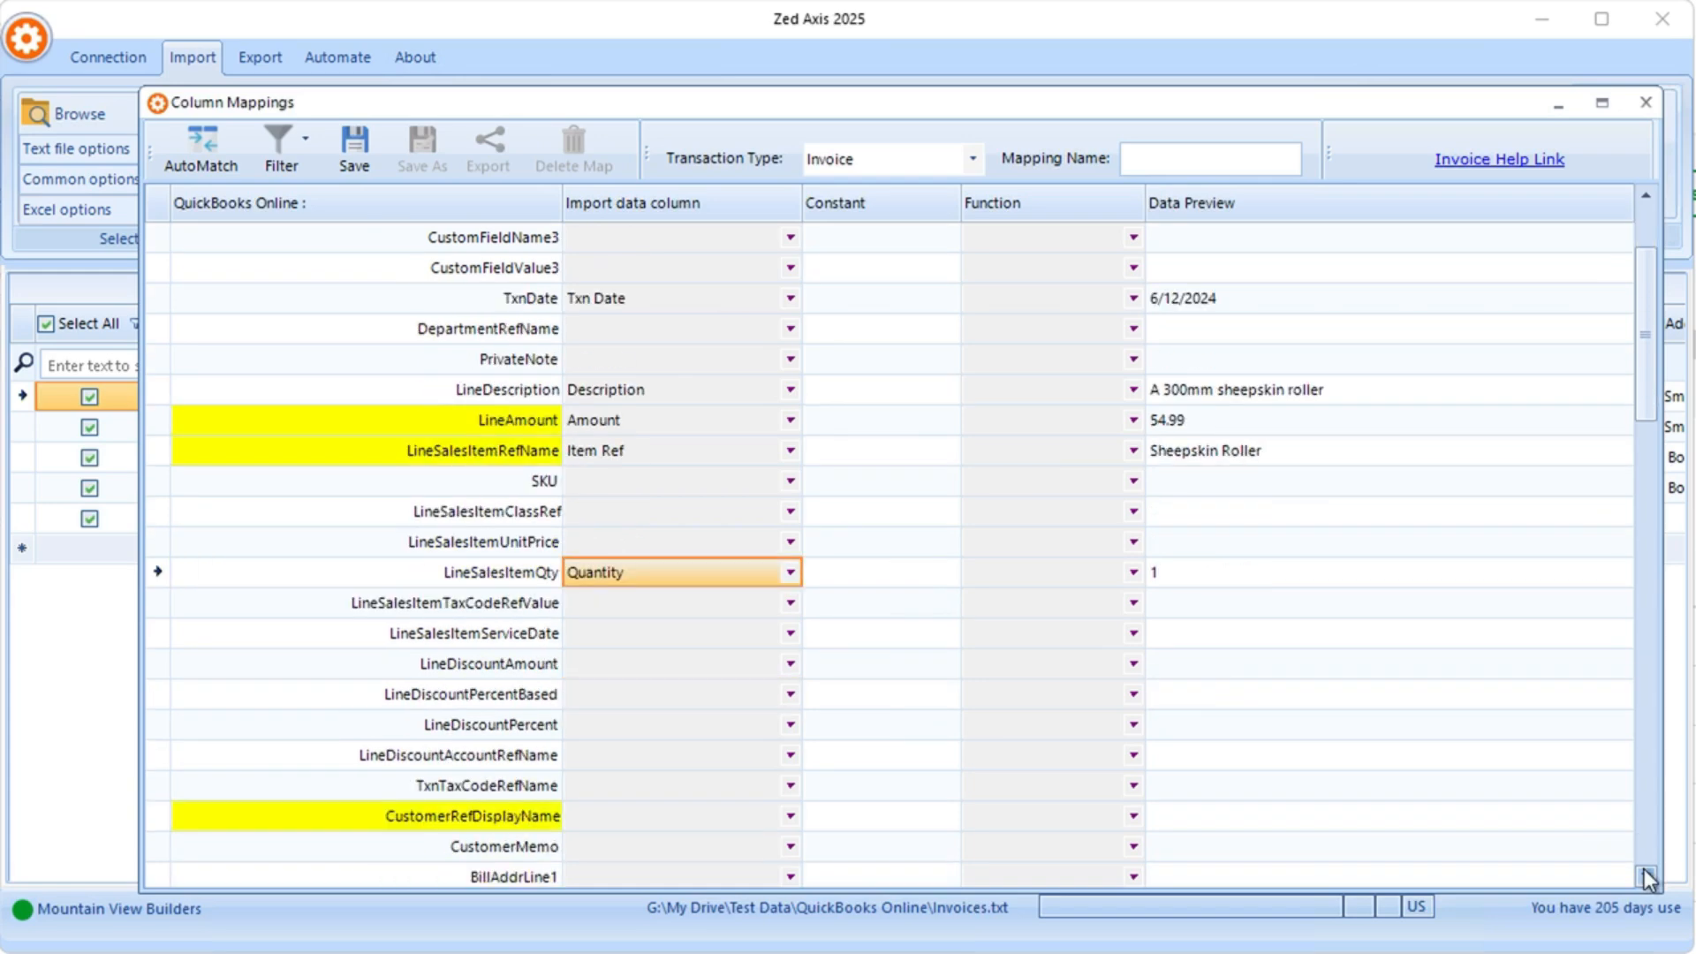
left_click(719, 513)
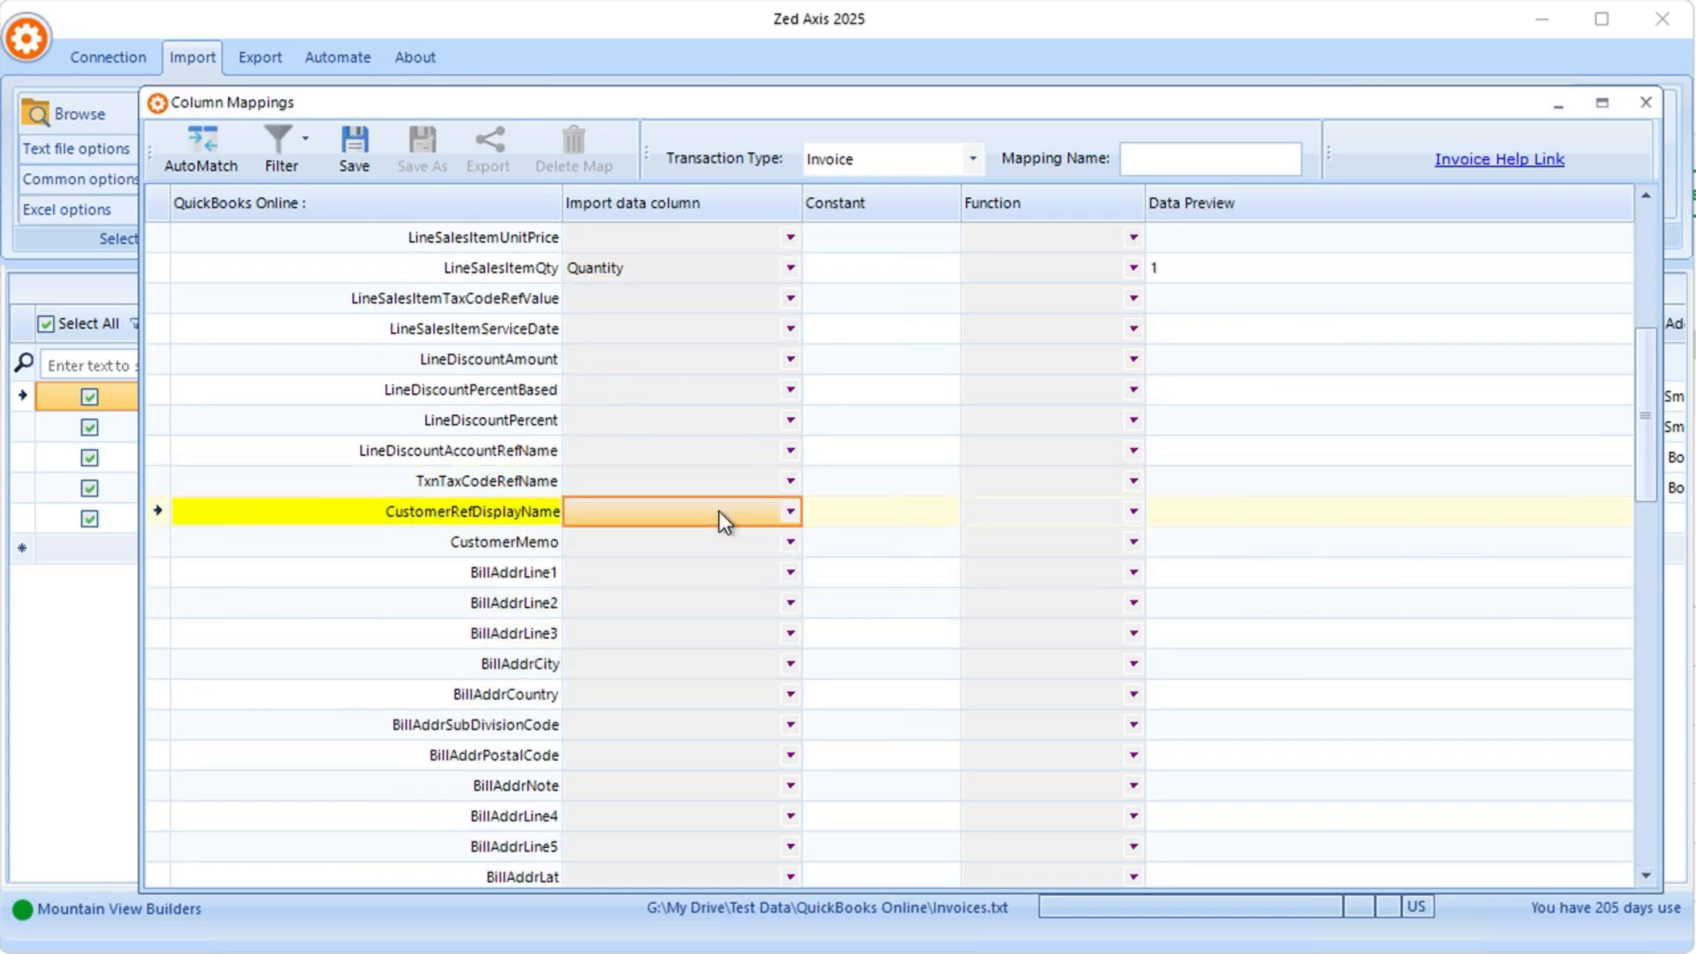
key("c")
key("c")
key("c")
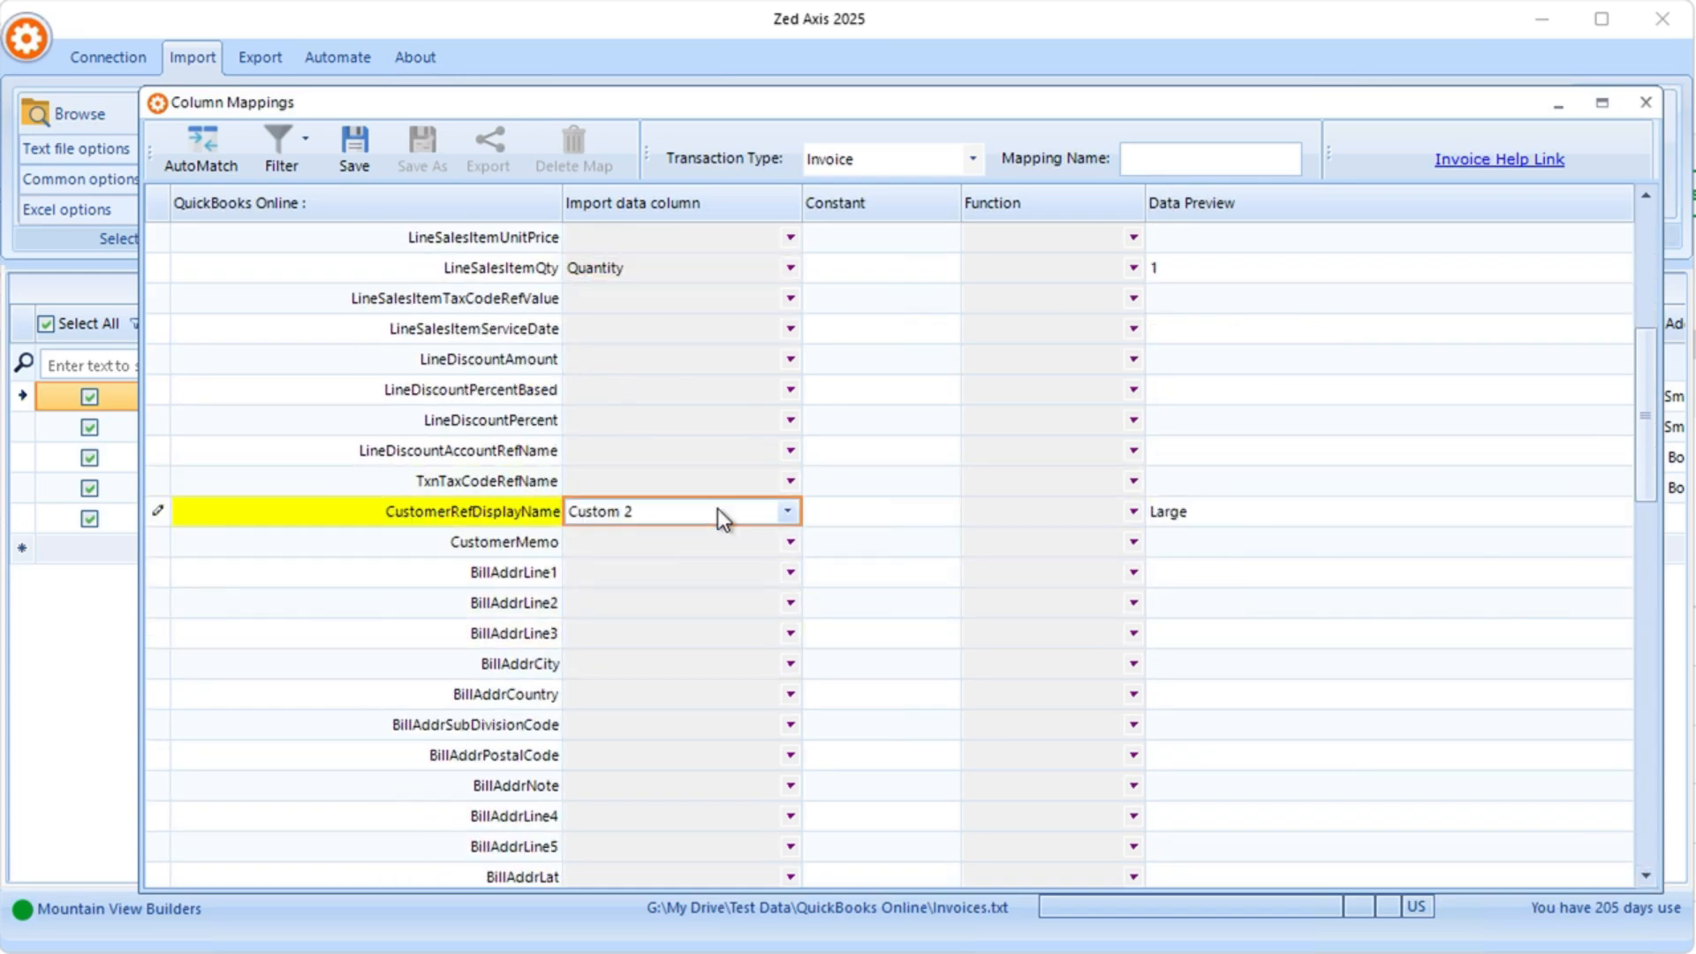
- Map the CurrencyRef field to the Currency Ref column of the import file
left_click_drag(1642, 473, 1678, 818)
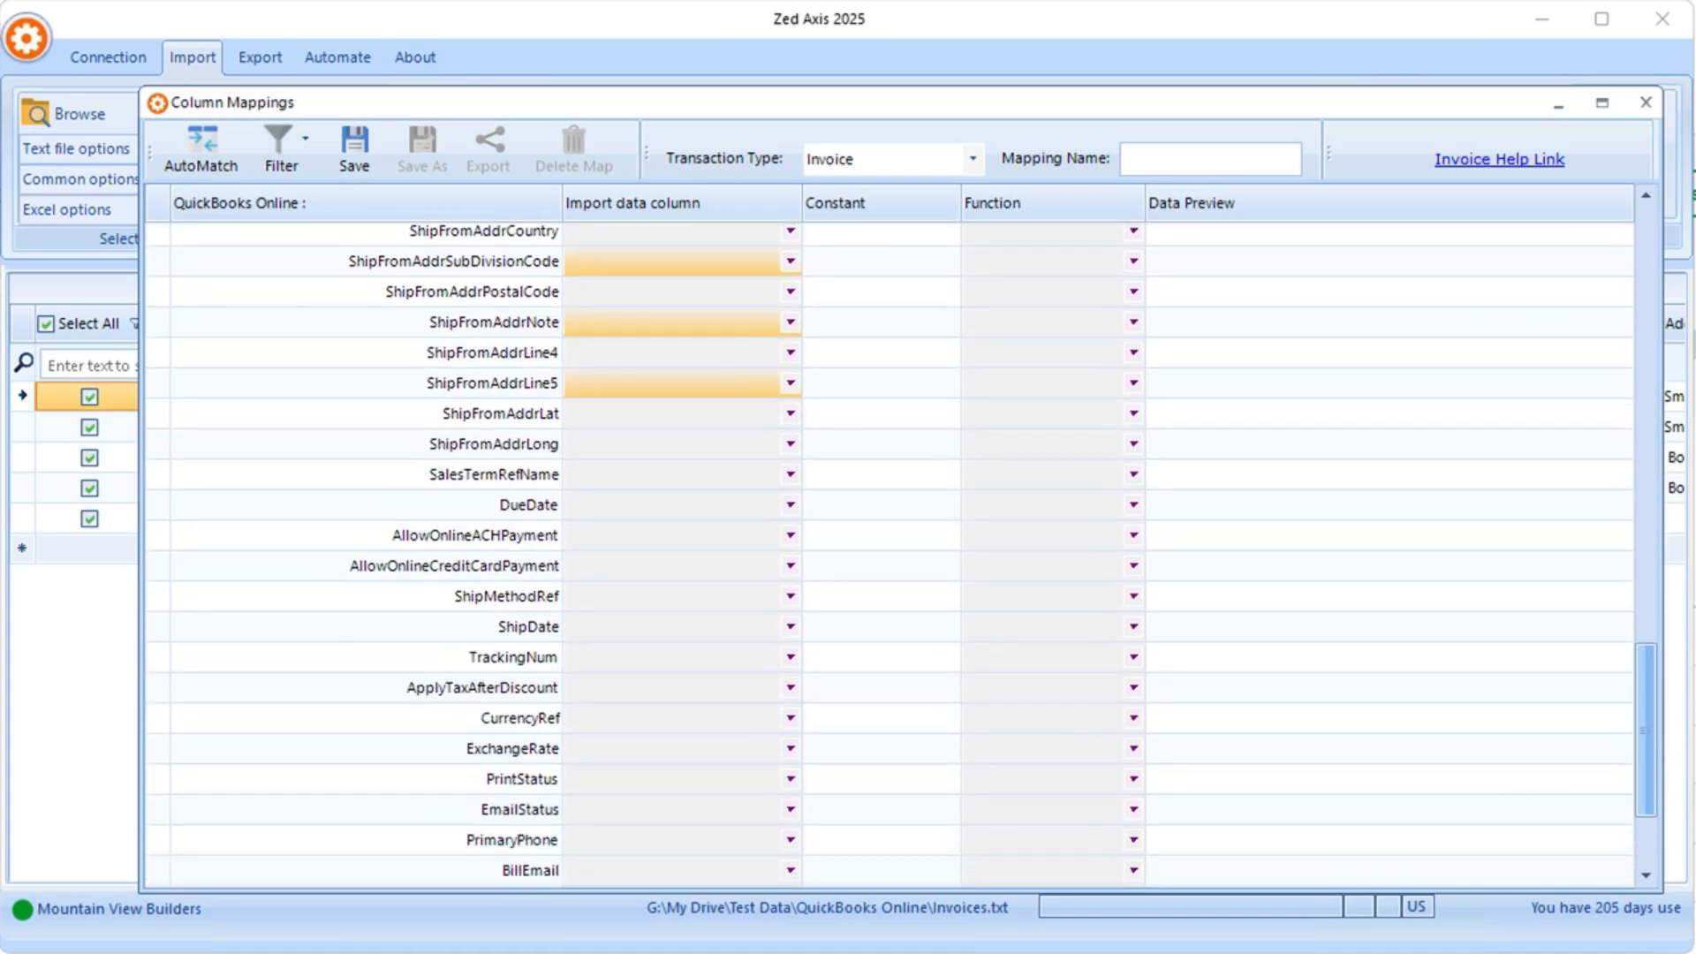
left_click(710, 720)
key("c")
key("c")
key("c")
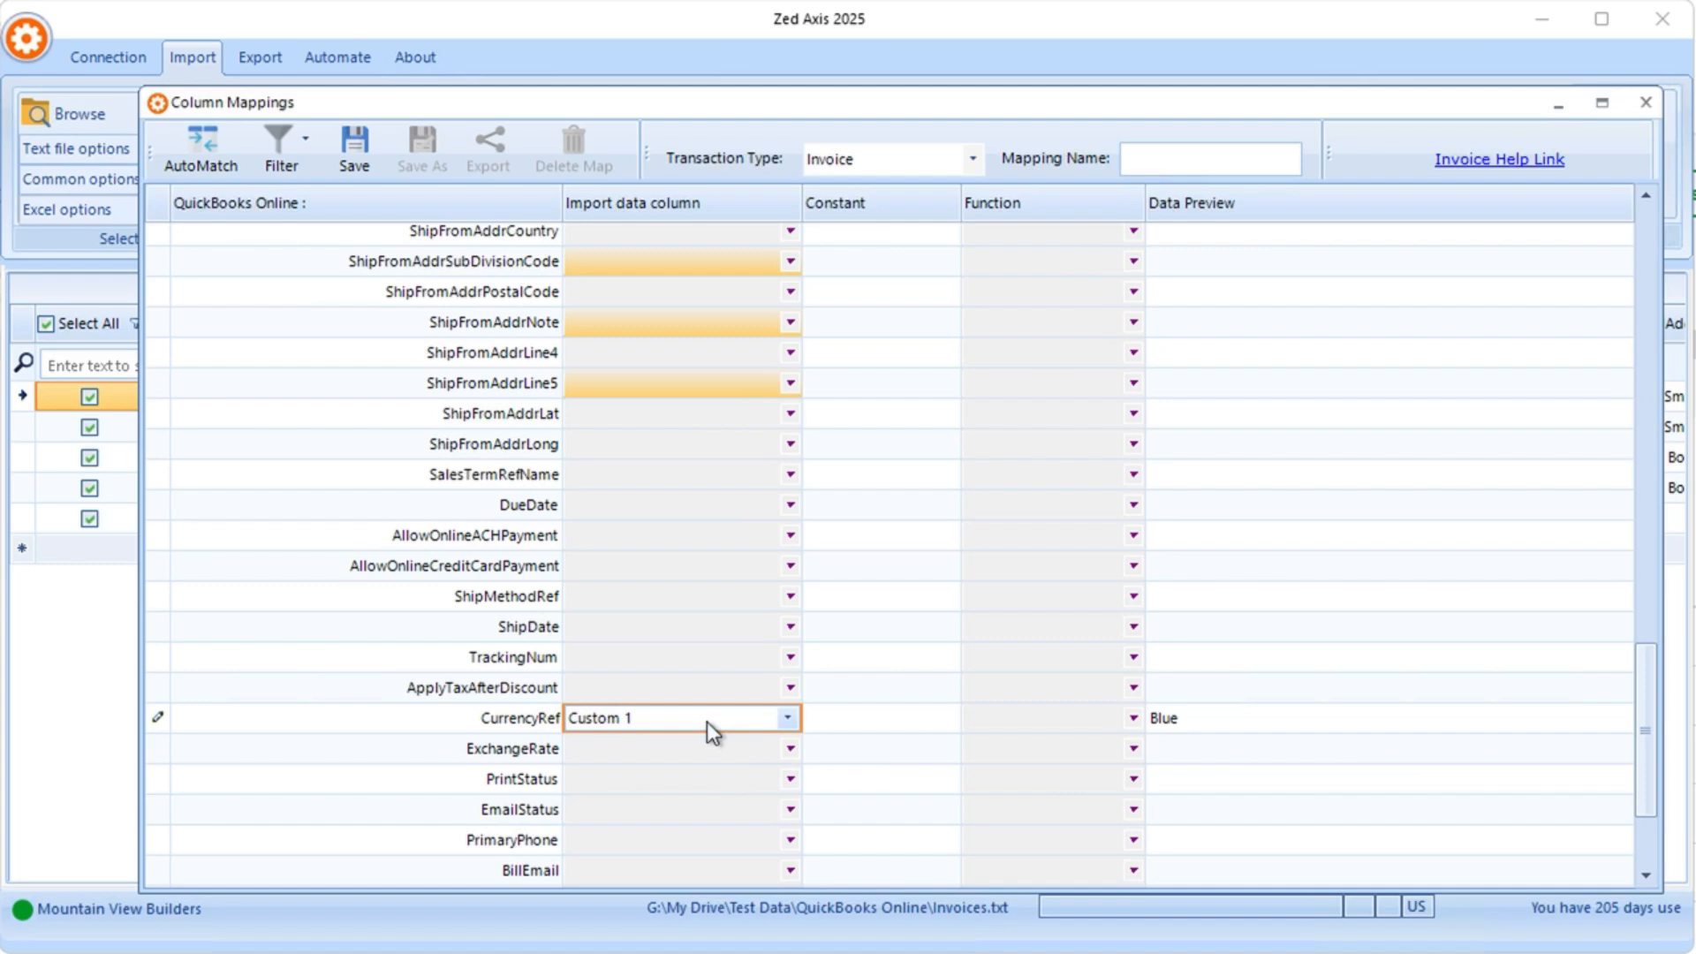
key("c")
key("c")
key("c")
key("c")
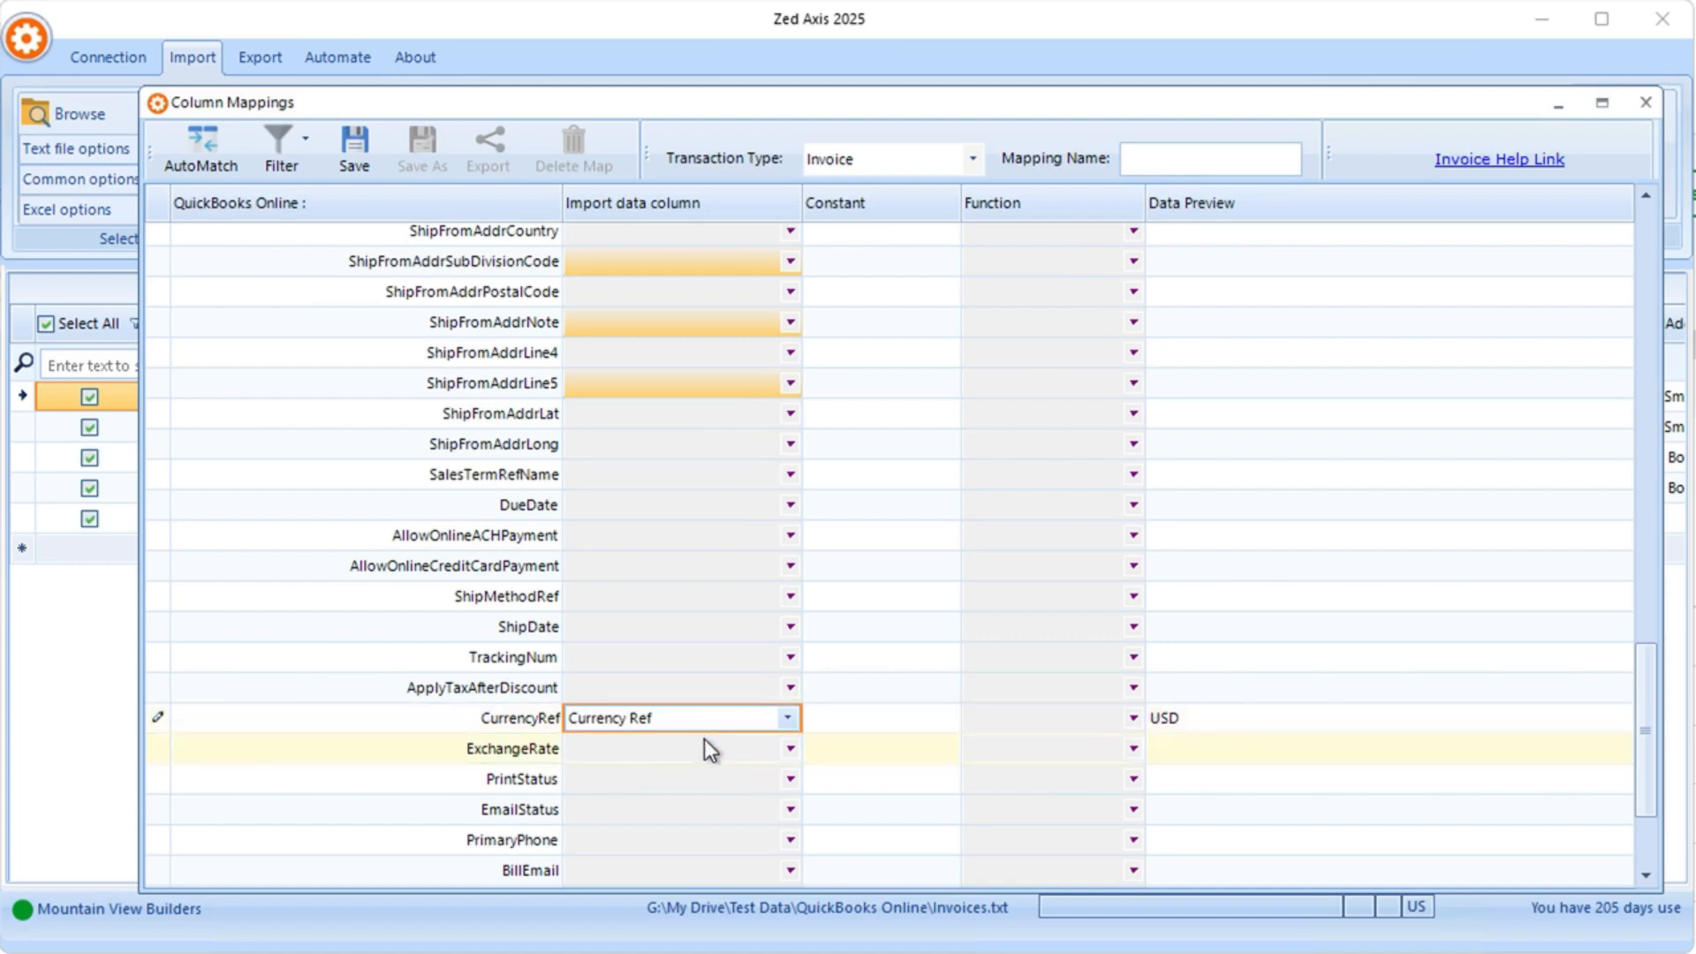
- Map the ExchangeRate field to the Exchange Ref column of the import file
left_click(703, 740)
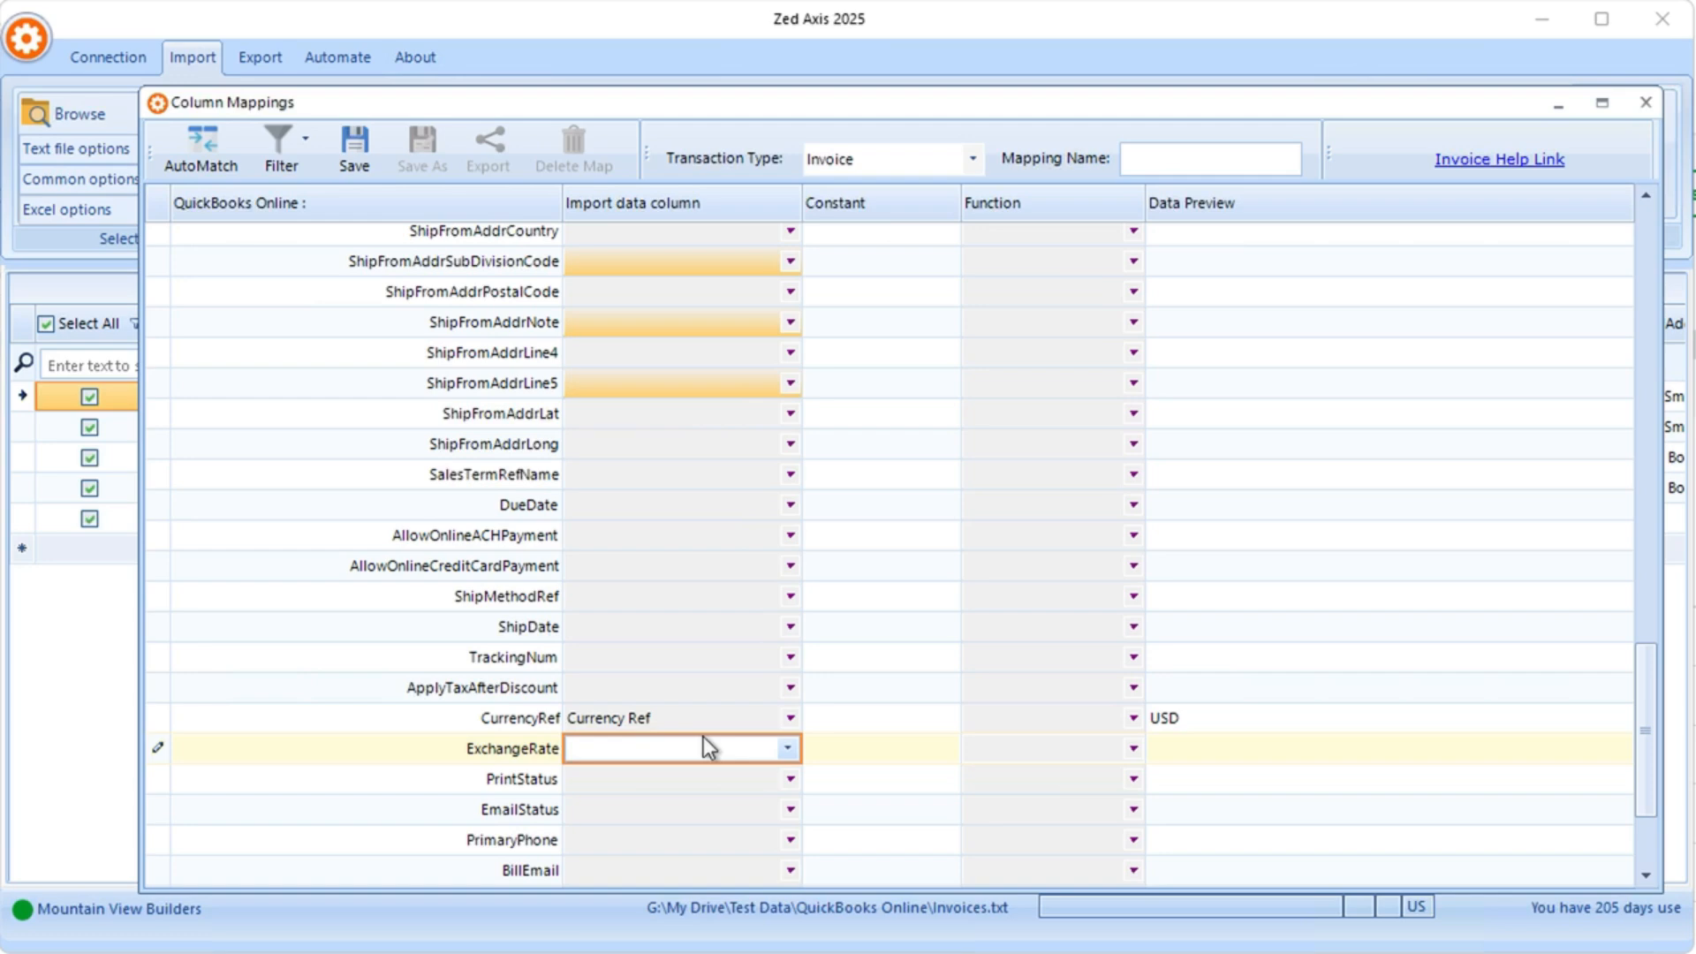
key("e")
key("e")
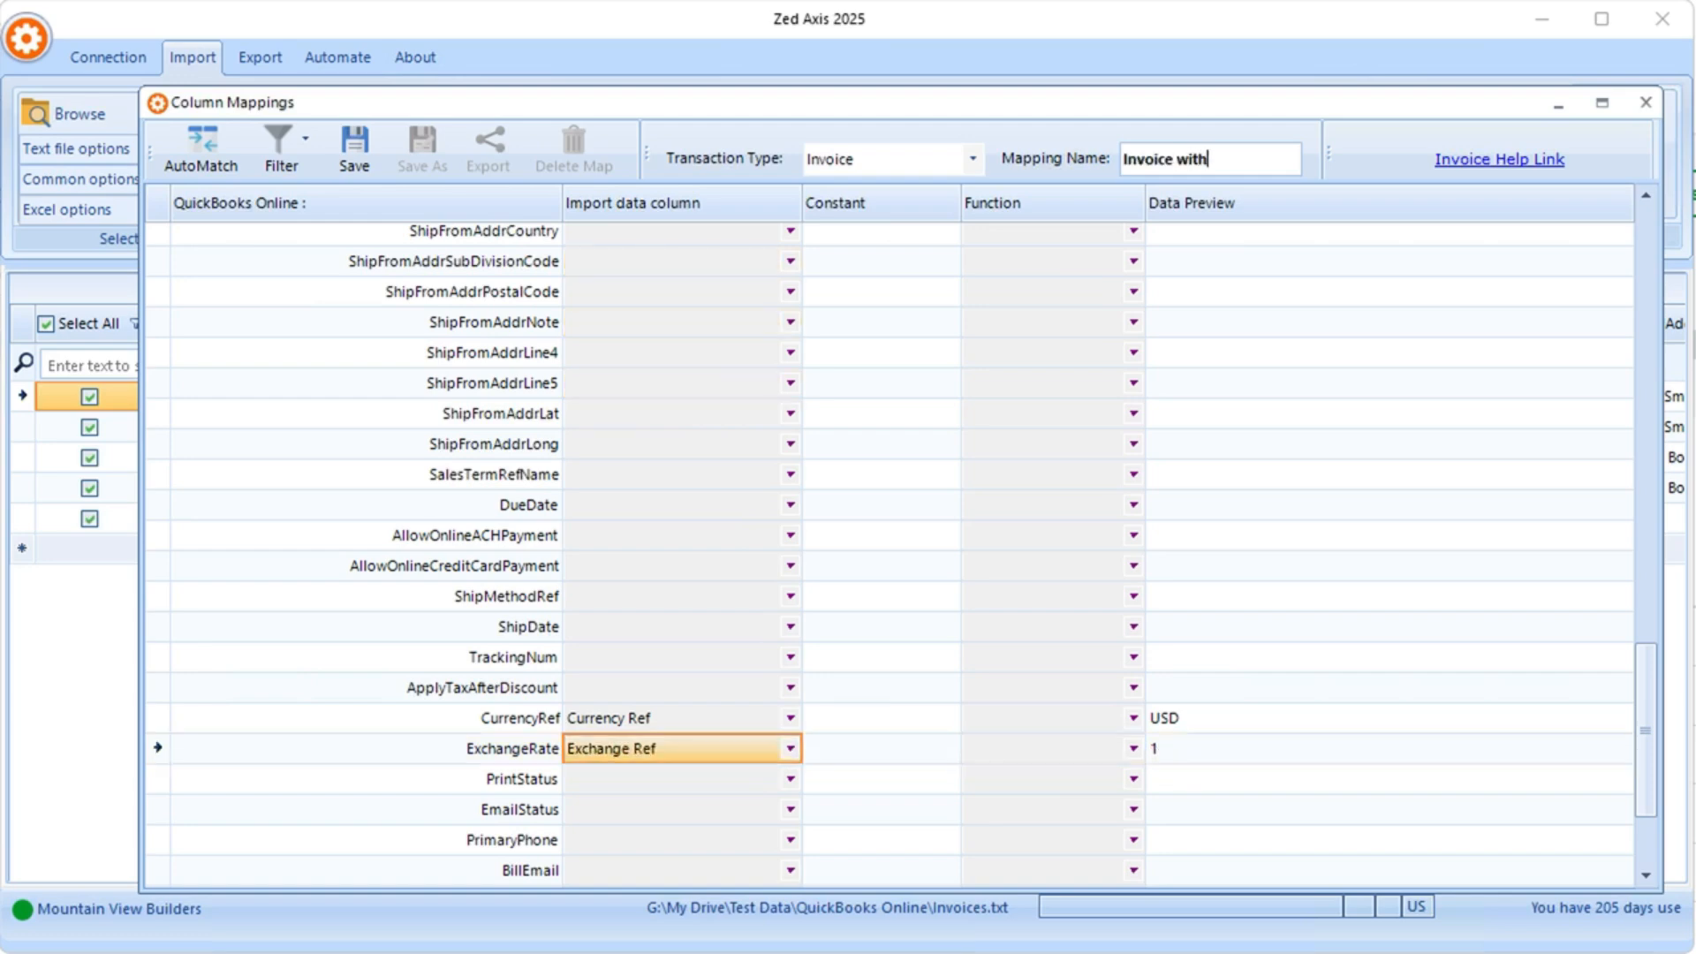
- Name the mapping "Invoice with exchange" and save it
type("change")
left_click(369, 158)
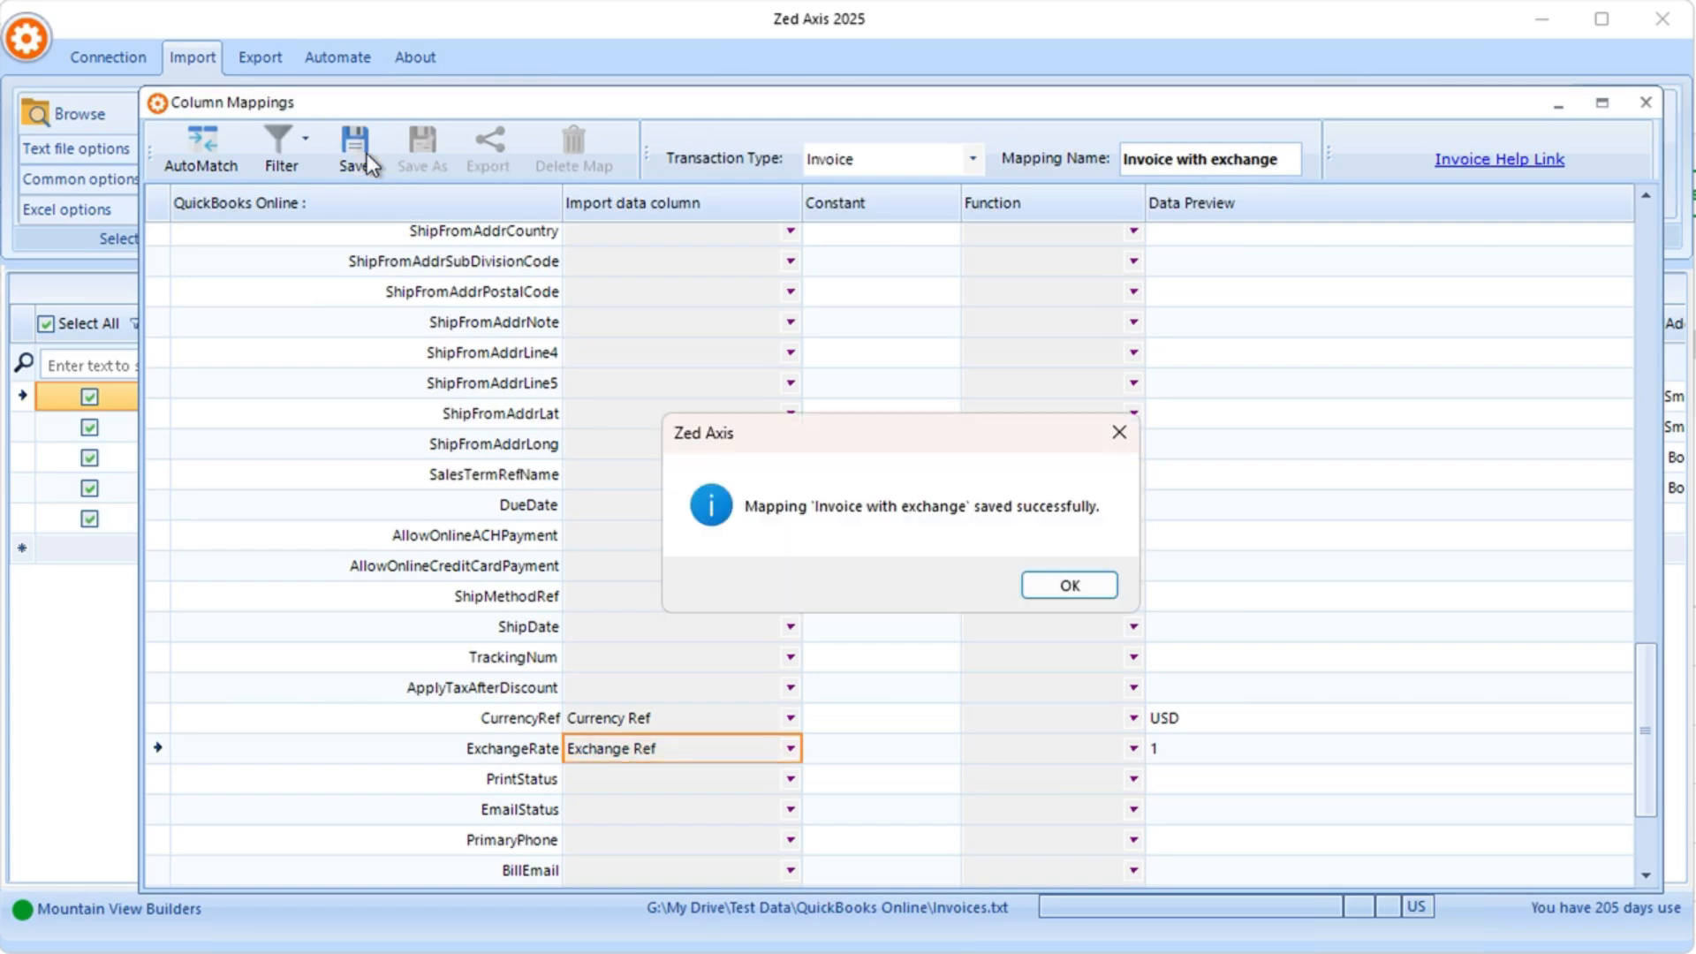
left_click(1060, 585)
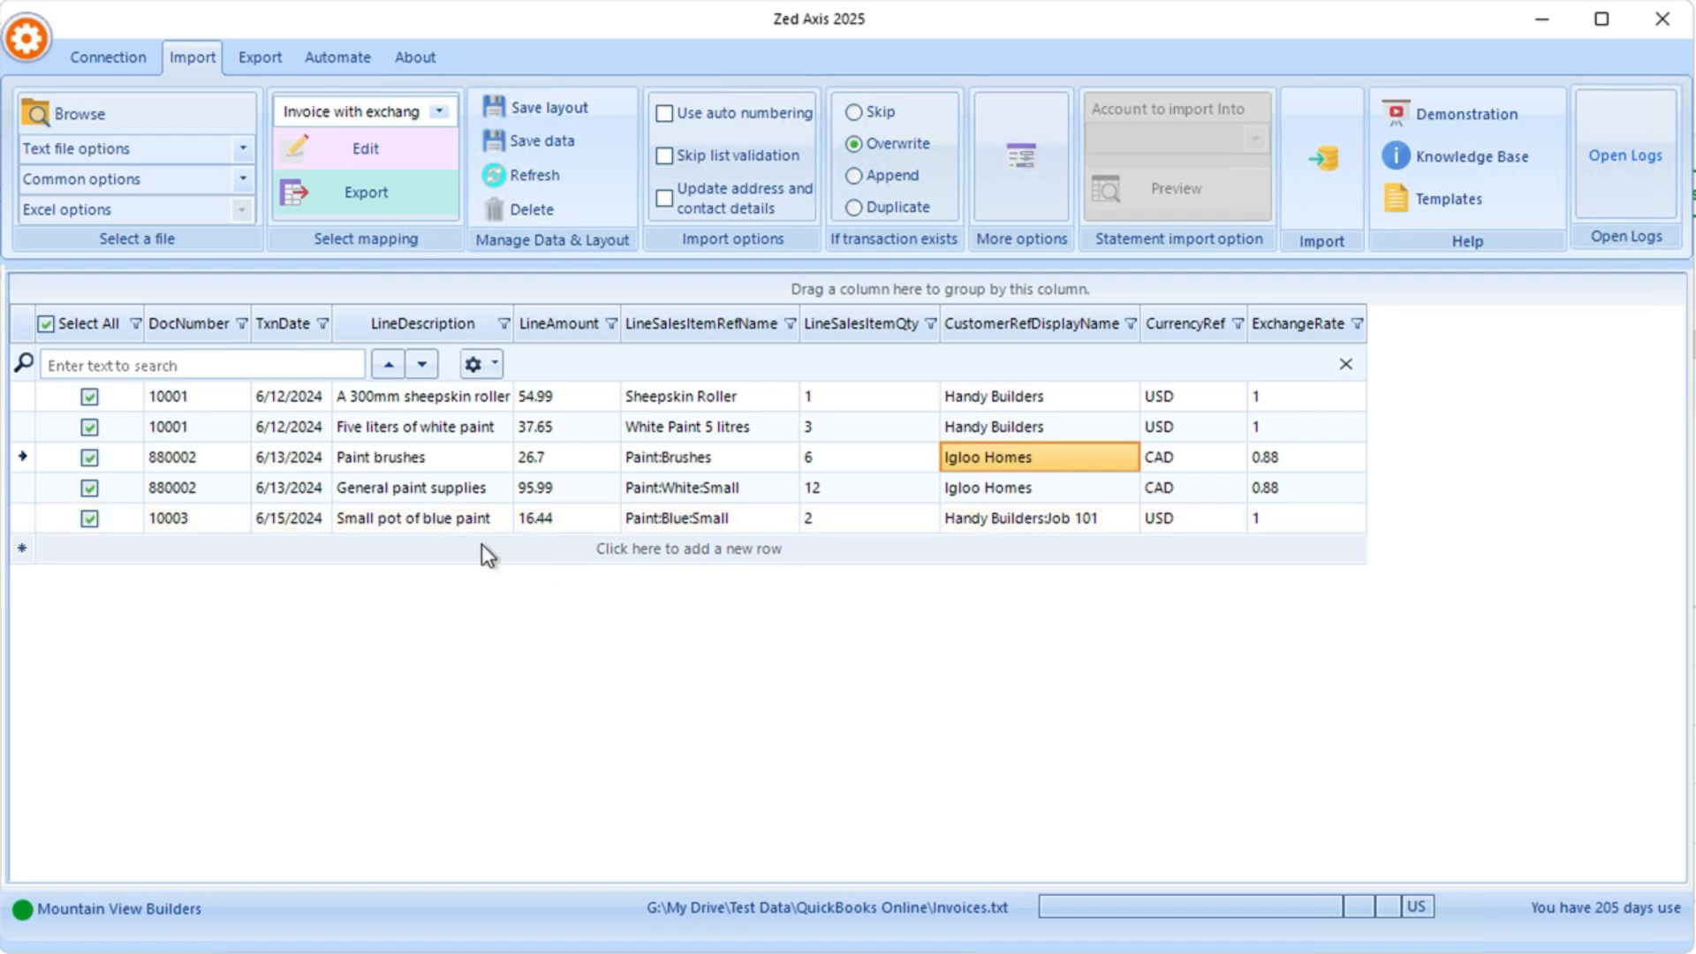
- Check the currency and exchange rate of invoice 880002 in the import data, and switch to that invoice in QuickBooks Online in Chrome
left_click(156, 461)
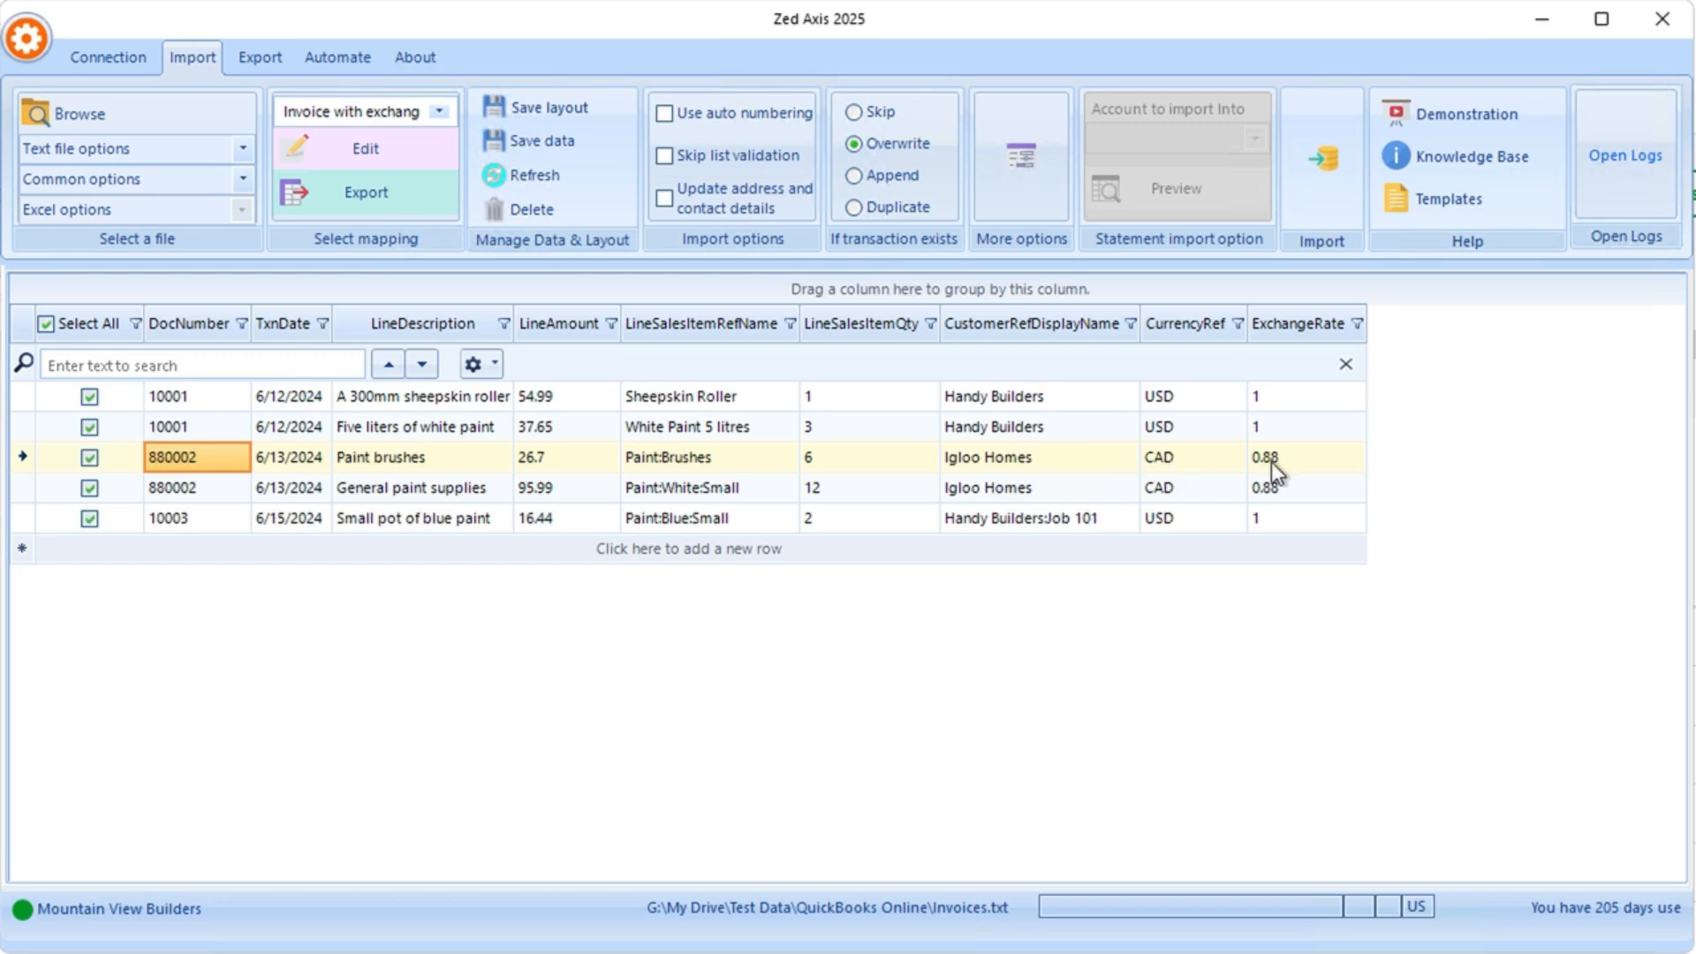
key("super+Tab")
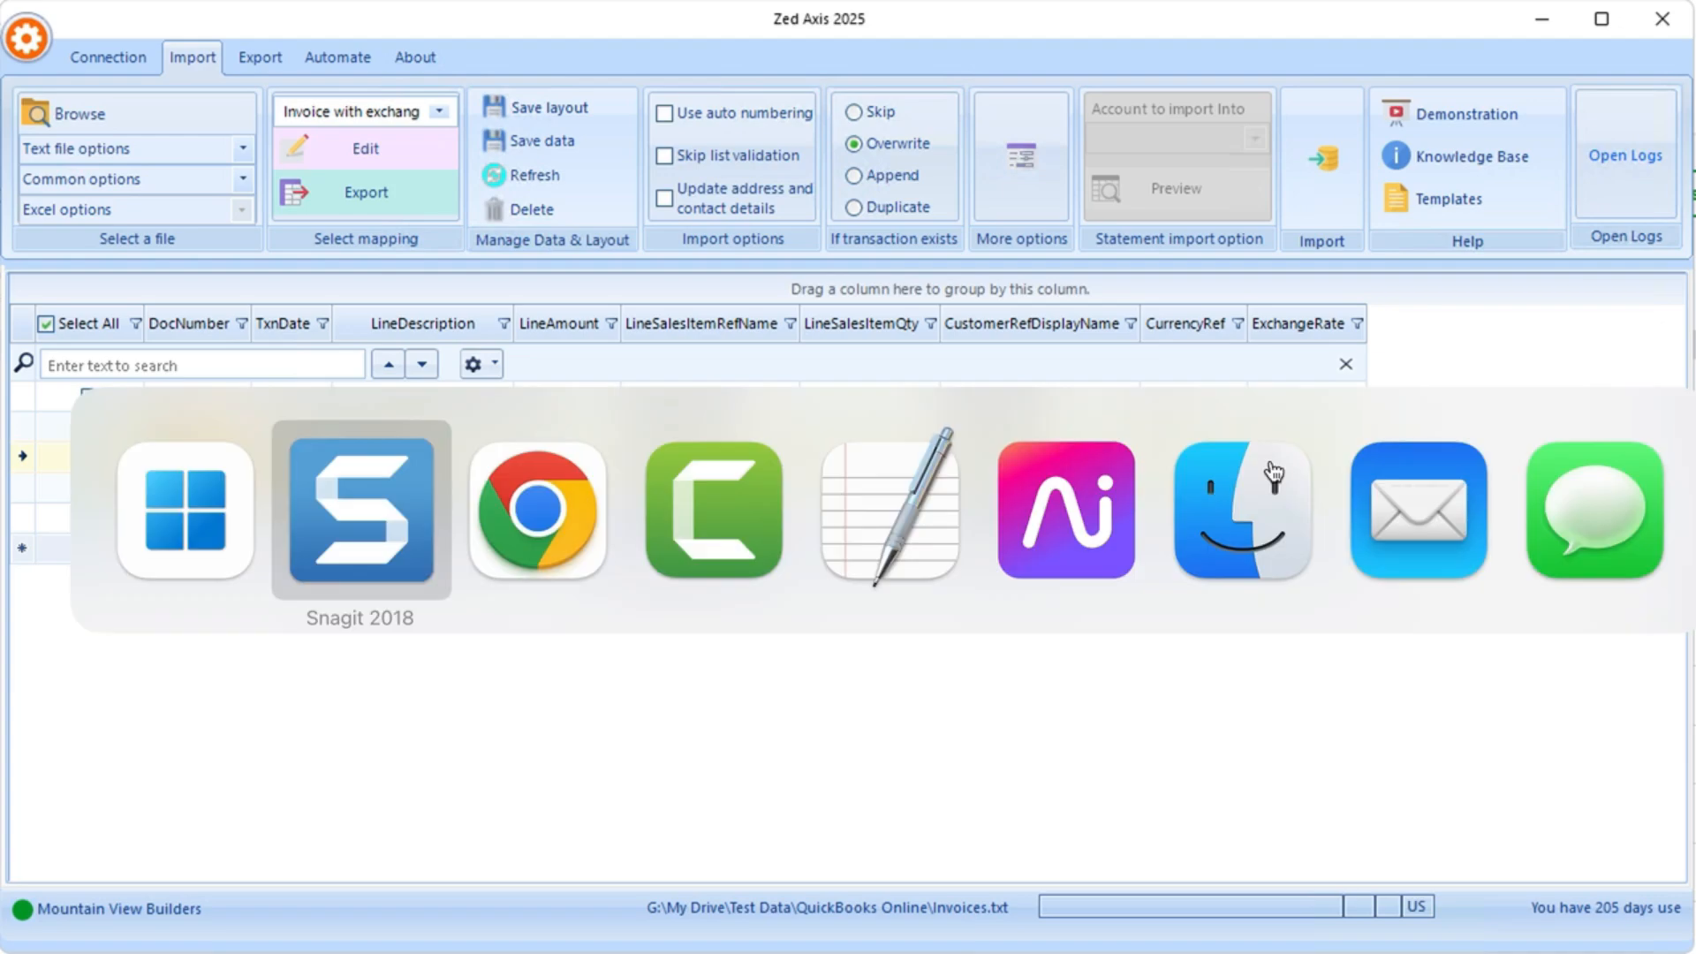
key("super+Tab")
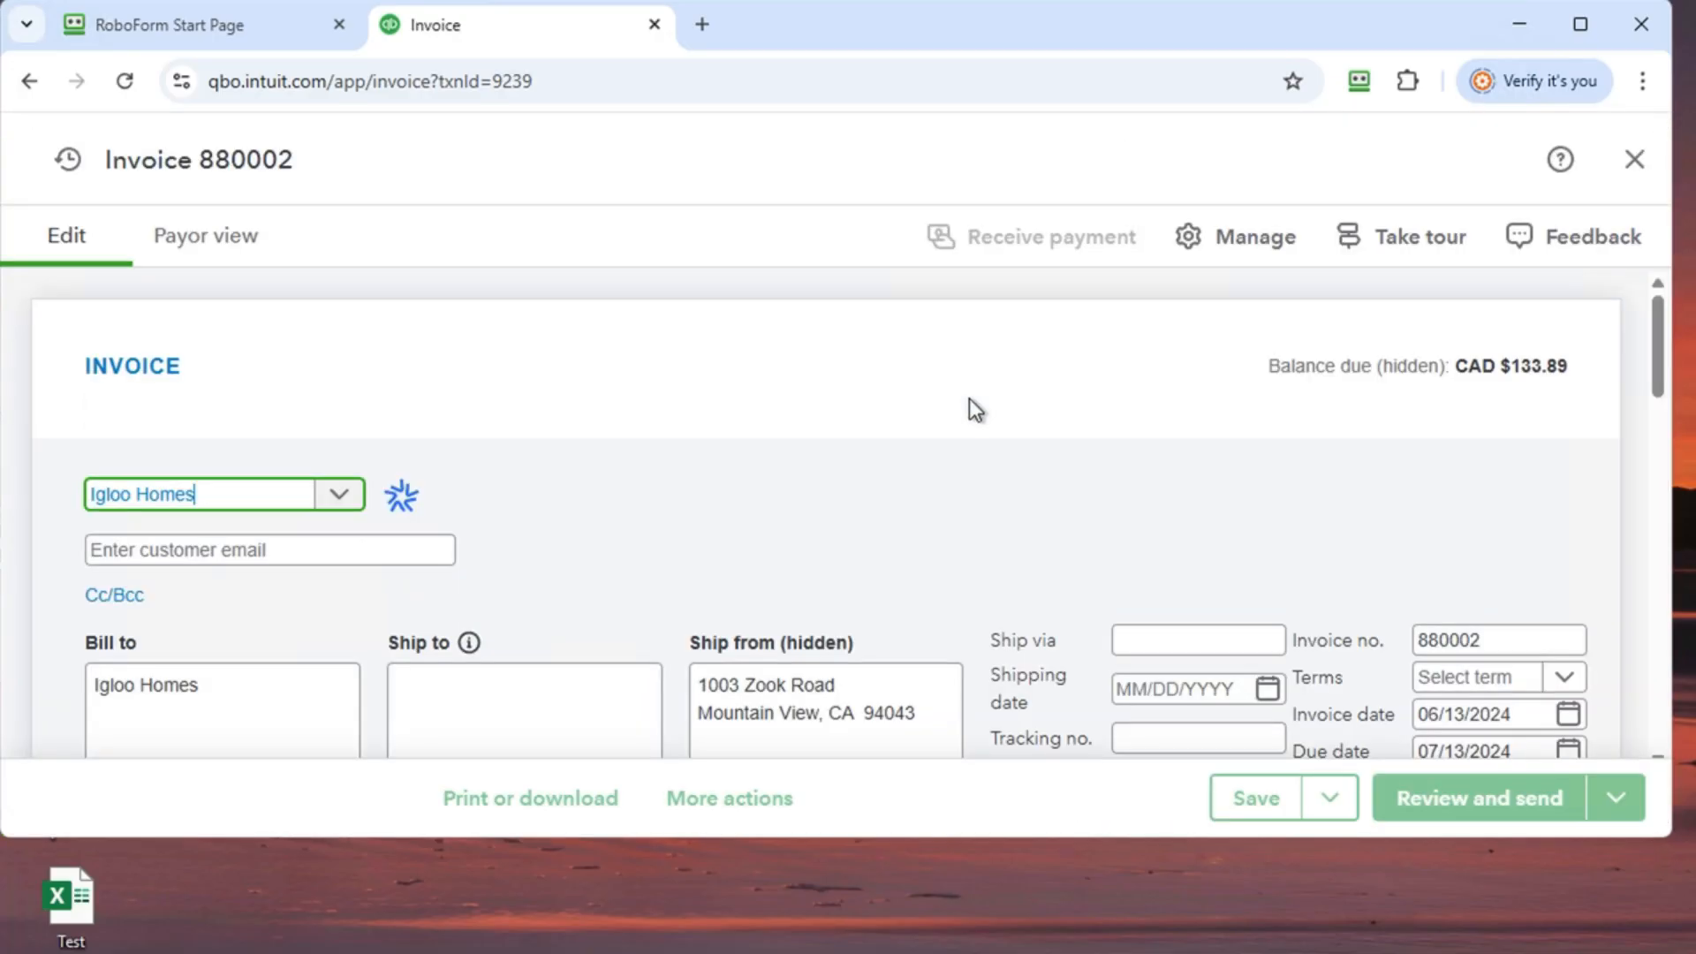
- Inspect the custom exchange rate of invoice 880002 and close the rate editor without saving
scroll(1000, 447, "down", 5)
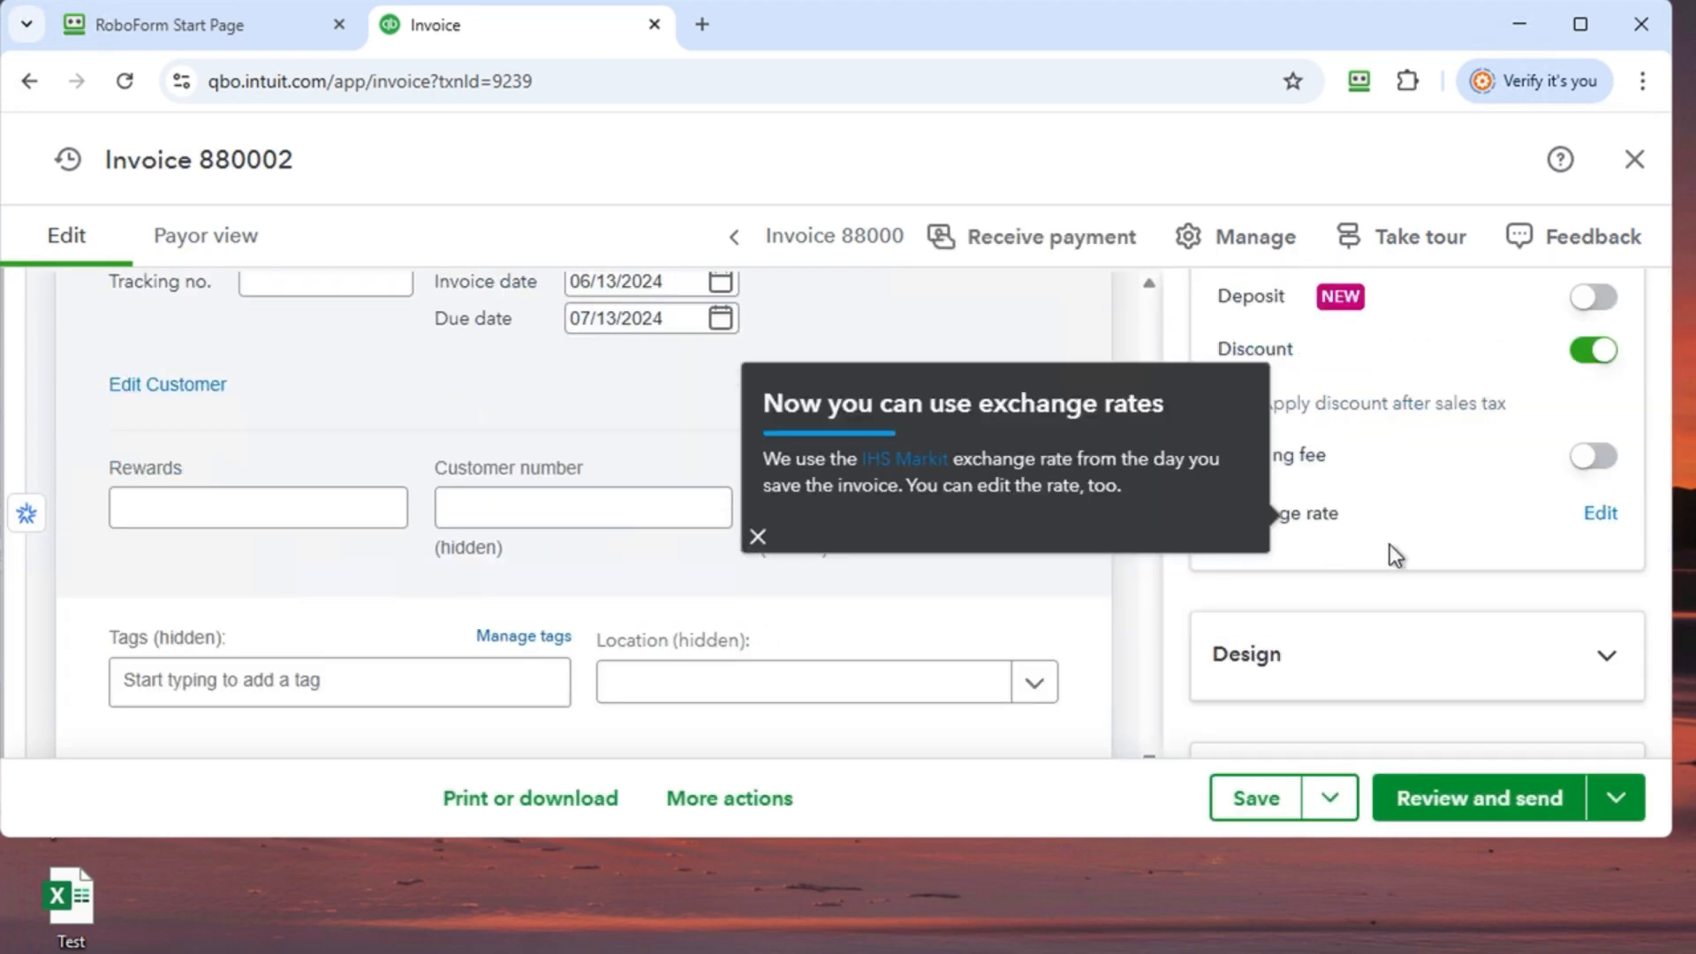
left_click(759, 539)
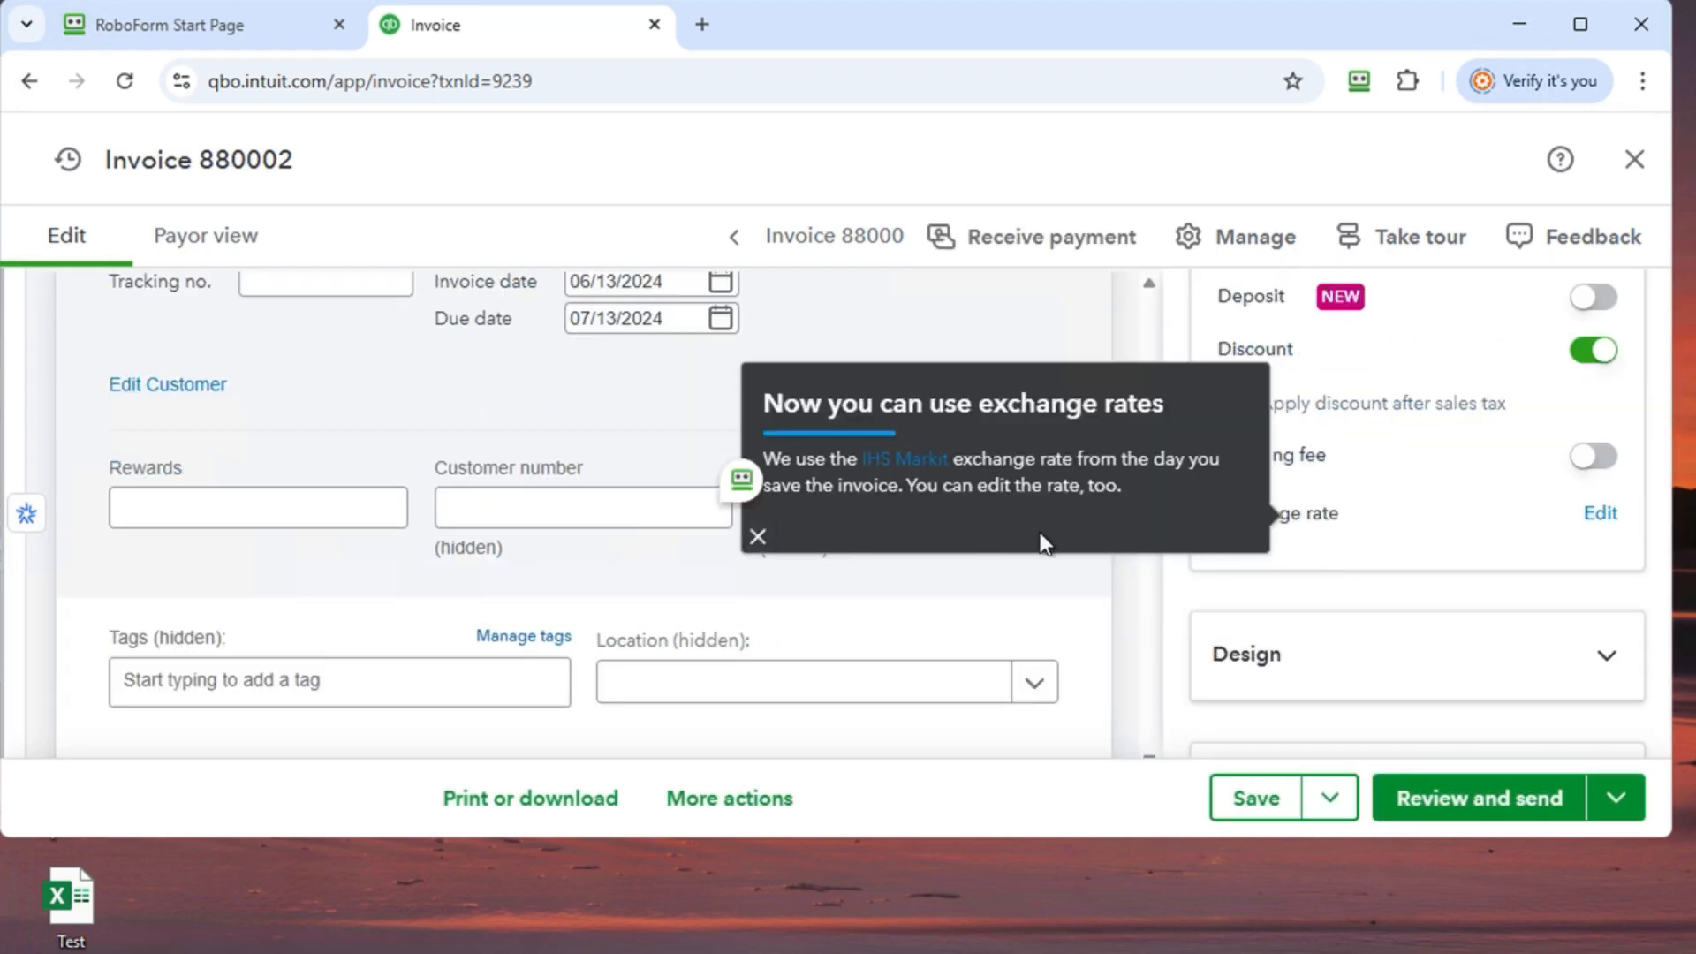
left_click(1600, 516)
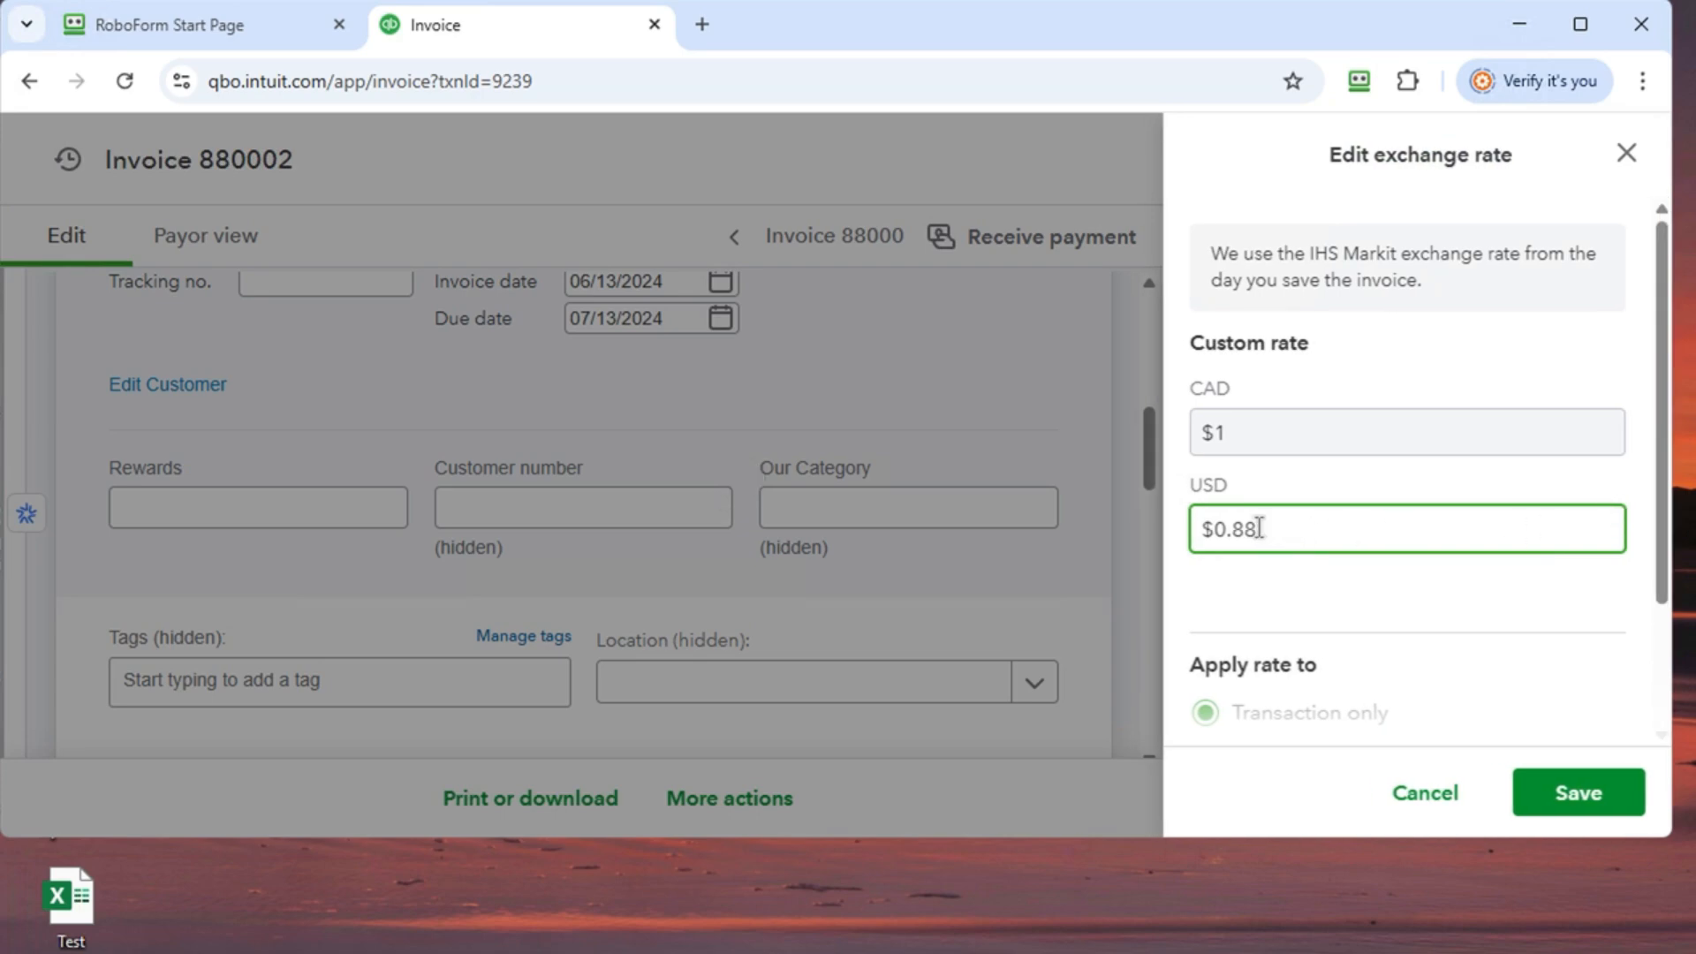
left_click(1426, 794)
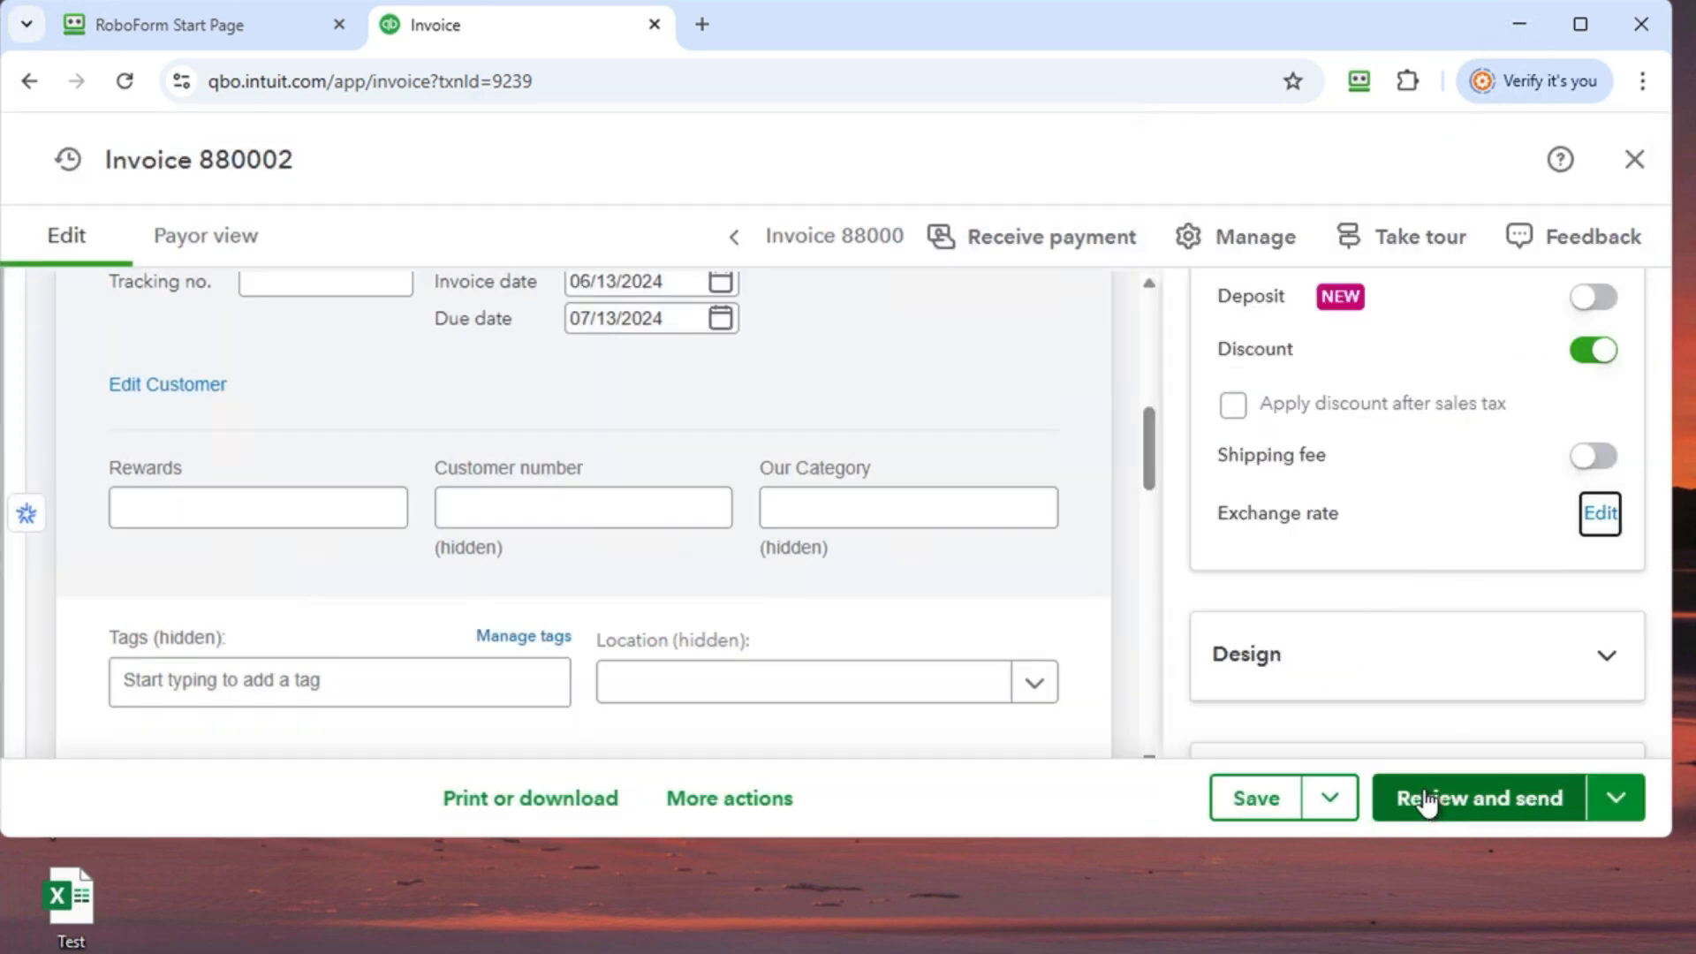
- Close the invoice in QuickBooks Online, return to Zed Axis, and set ExchangeRate to 0.92001 on both lines of invoice 880002
left_click(1634, 158)
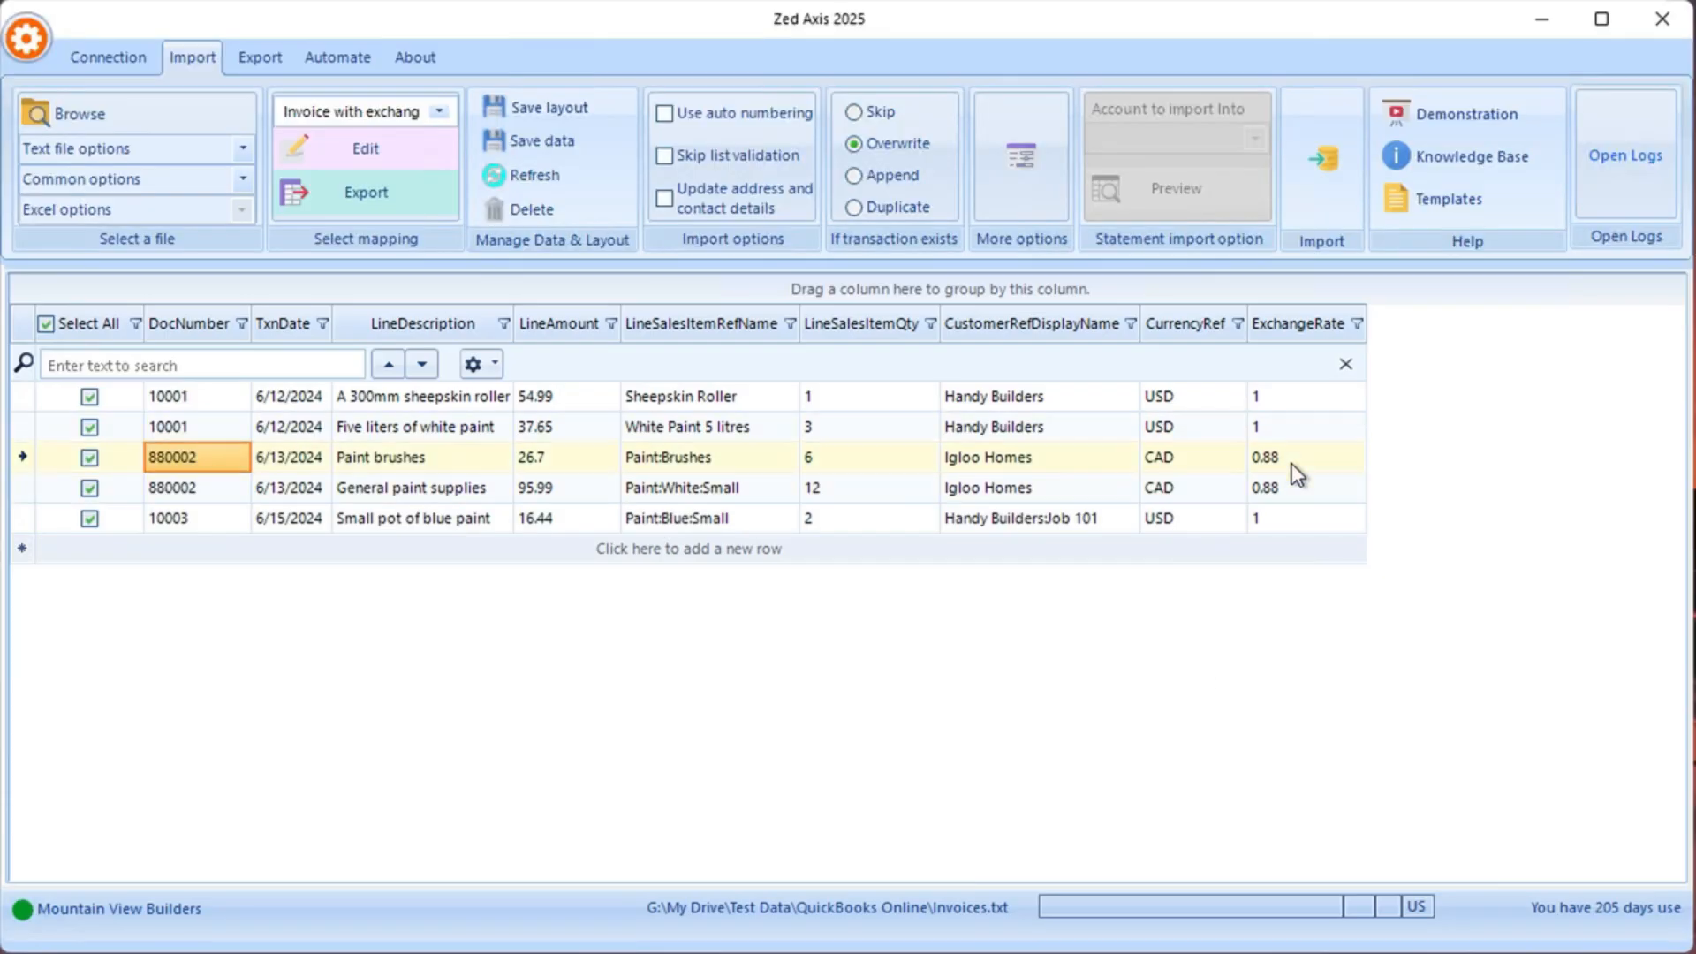
left_click(1290, 460)
left_click(1291, 458)
left_click(1291, 457)
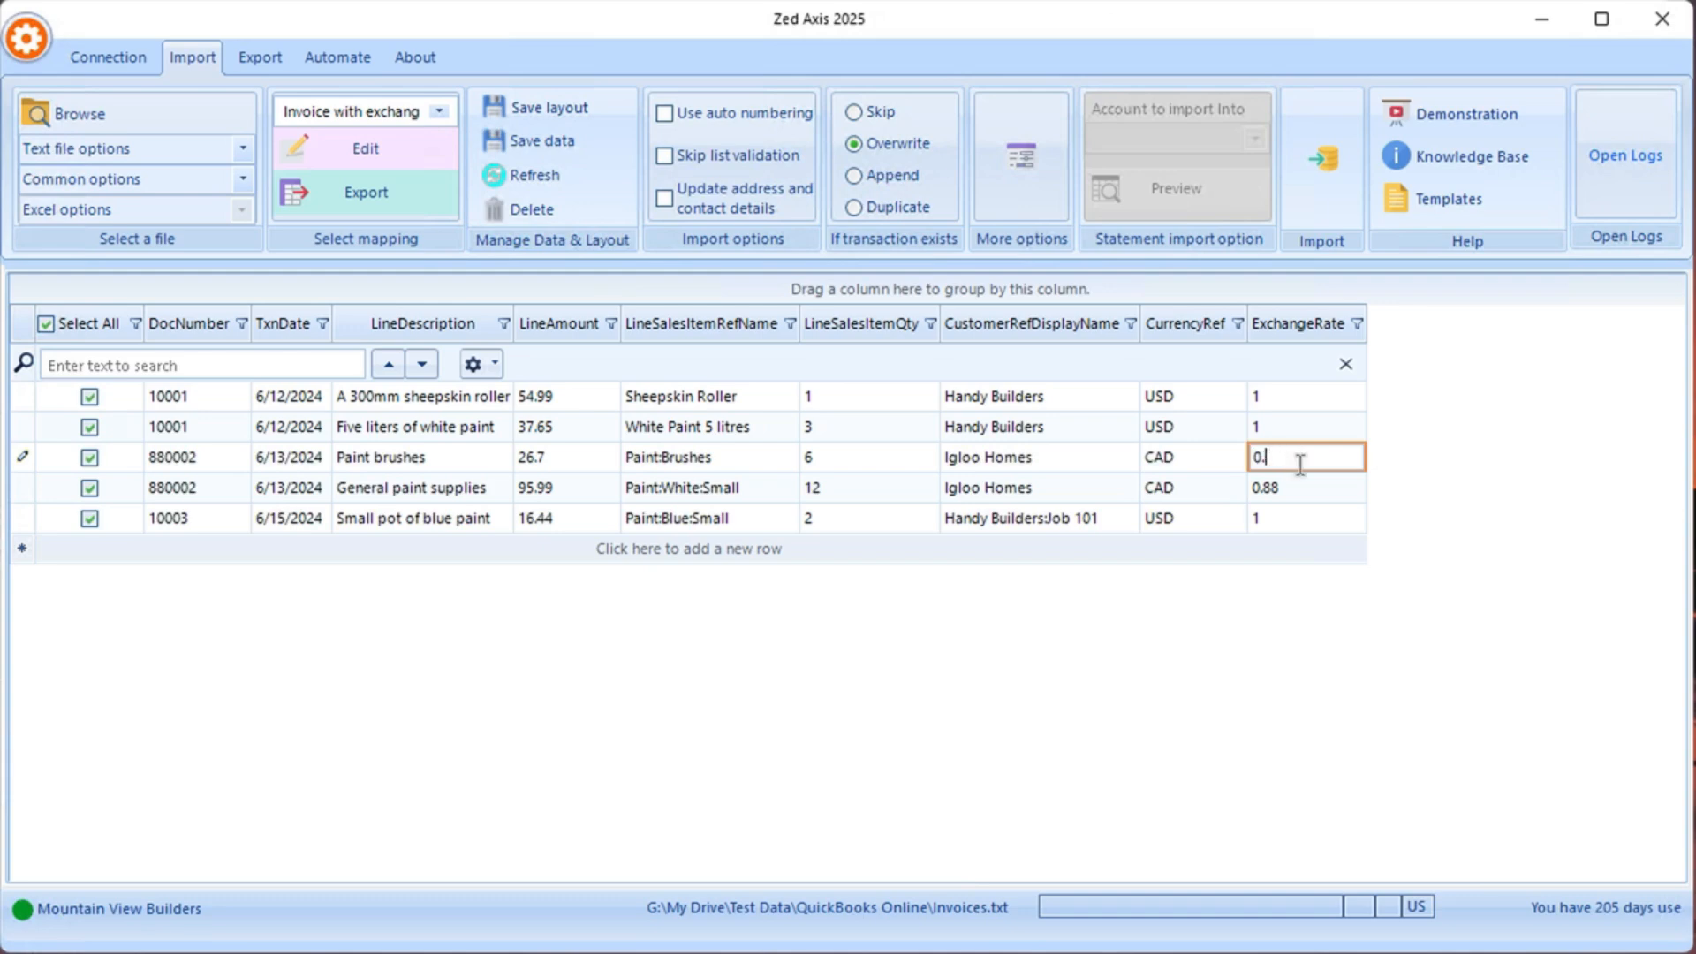
type("92001")
left_click(1305, 485)
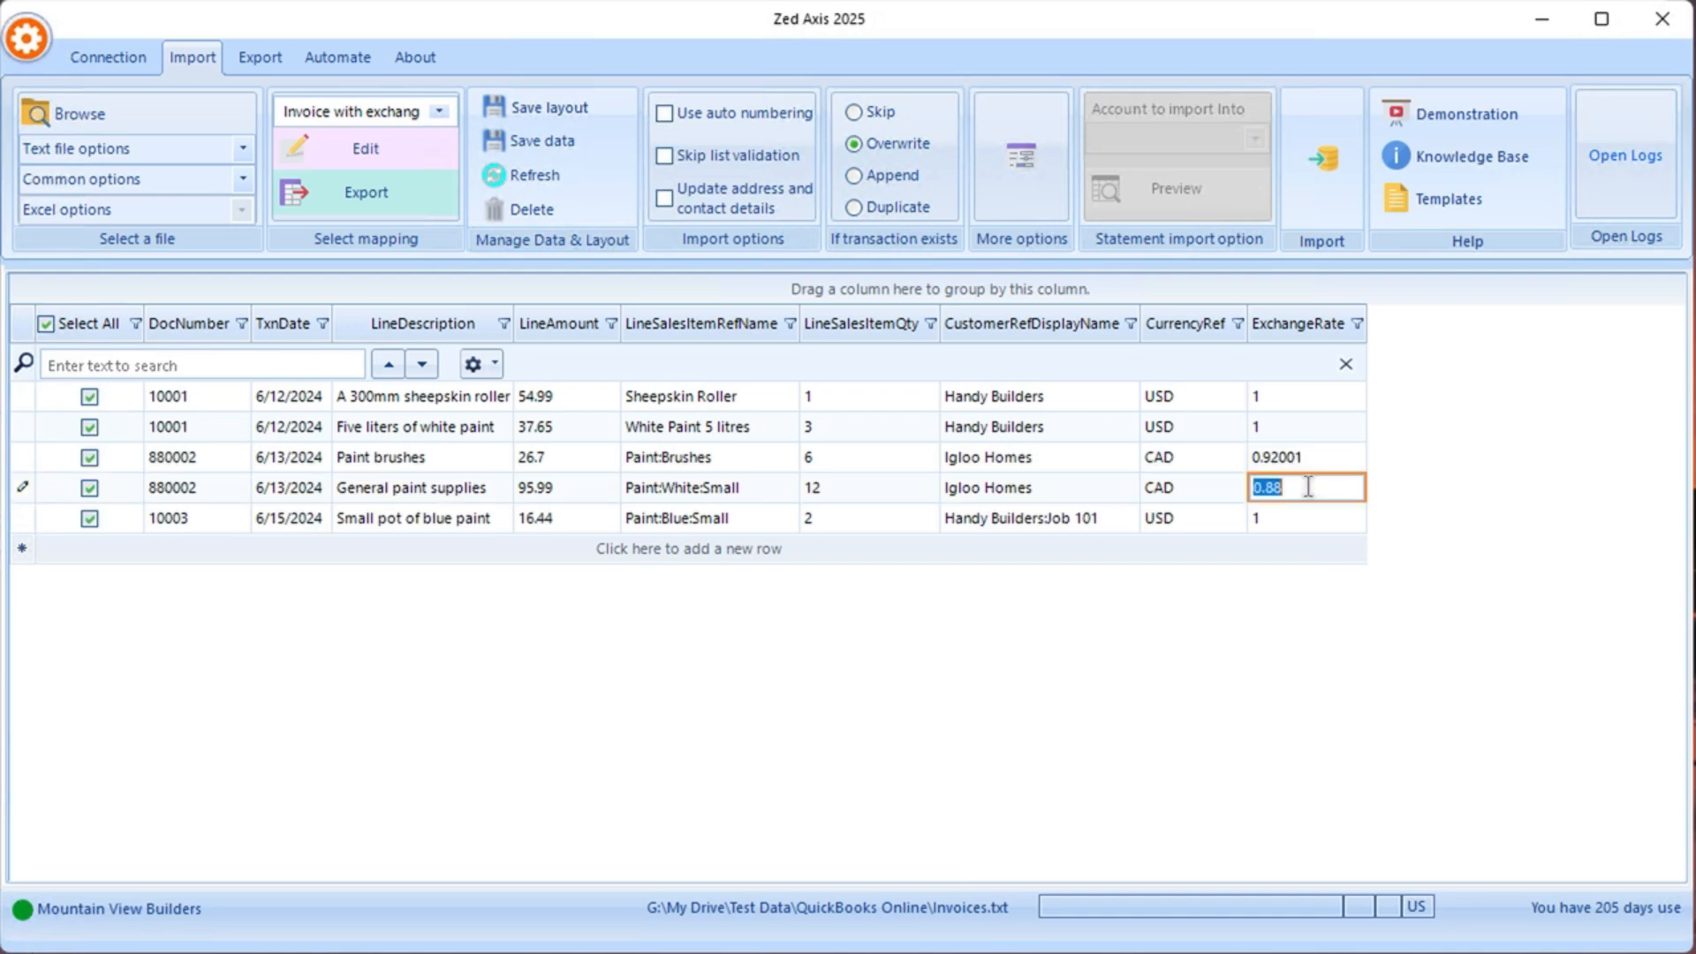
left_click(1295, 488)
key("BackSpace")
key("BackSpace")
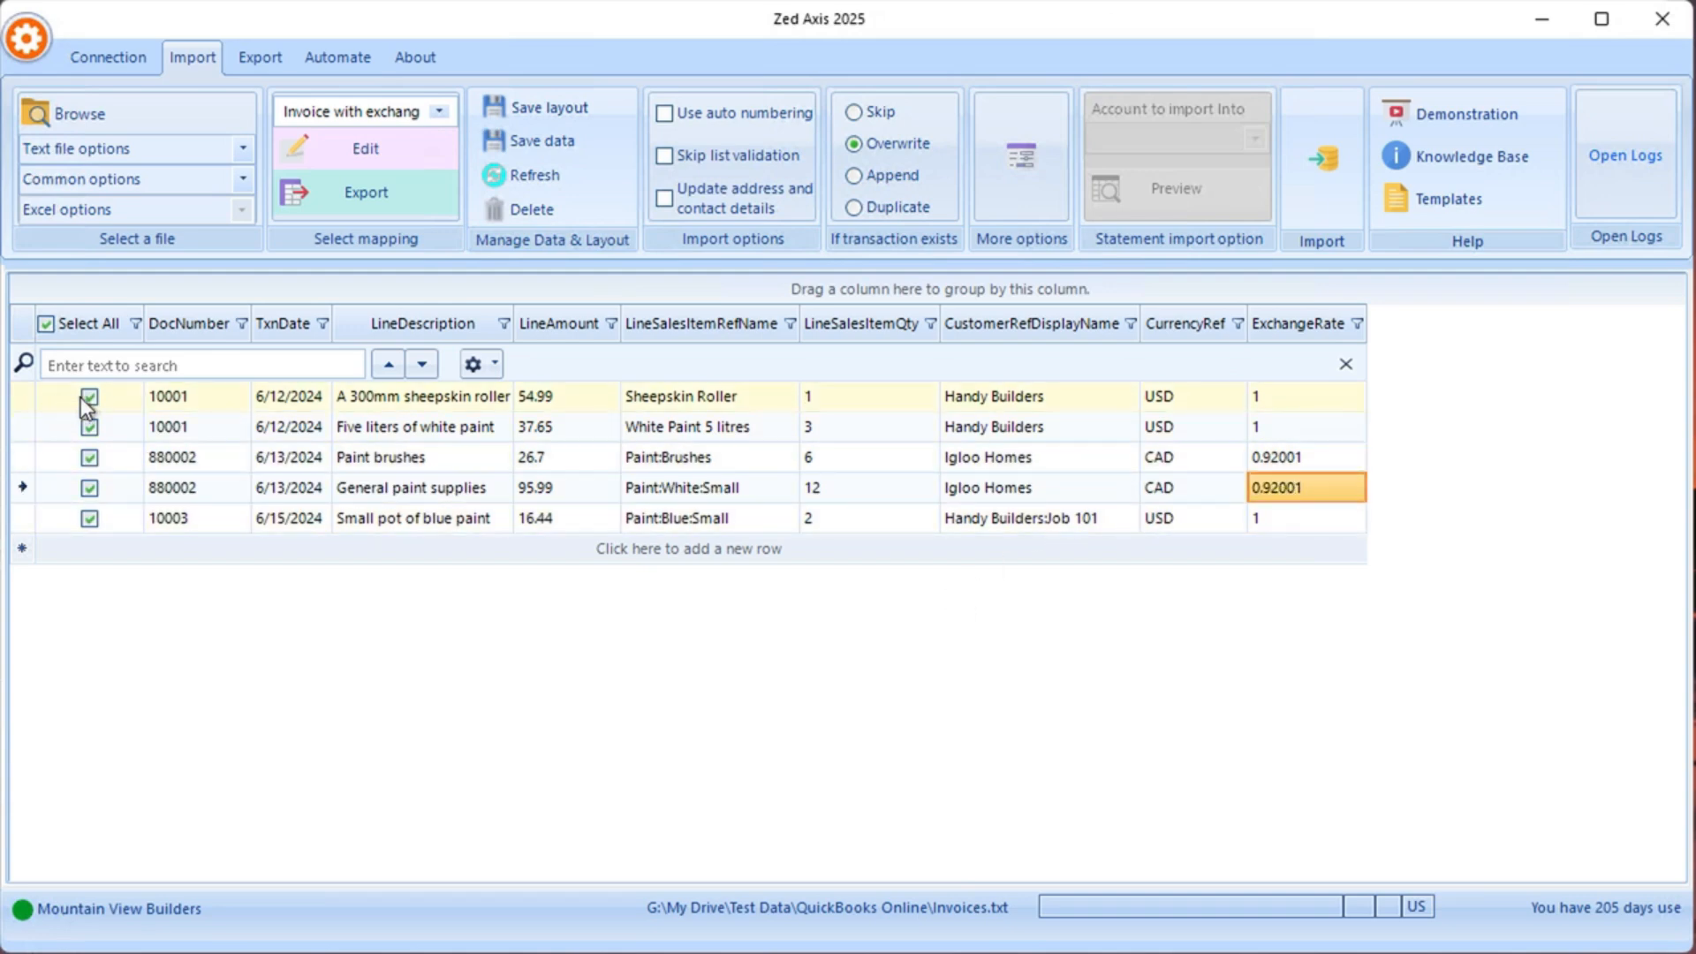
- Exclude the rows of invoices 10001 and 10003 and import only invoice 880002 in overwrite mode
left_click(89, 399)
left_click(89, 426)
left_click(89, 518)
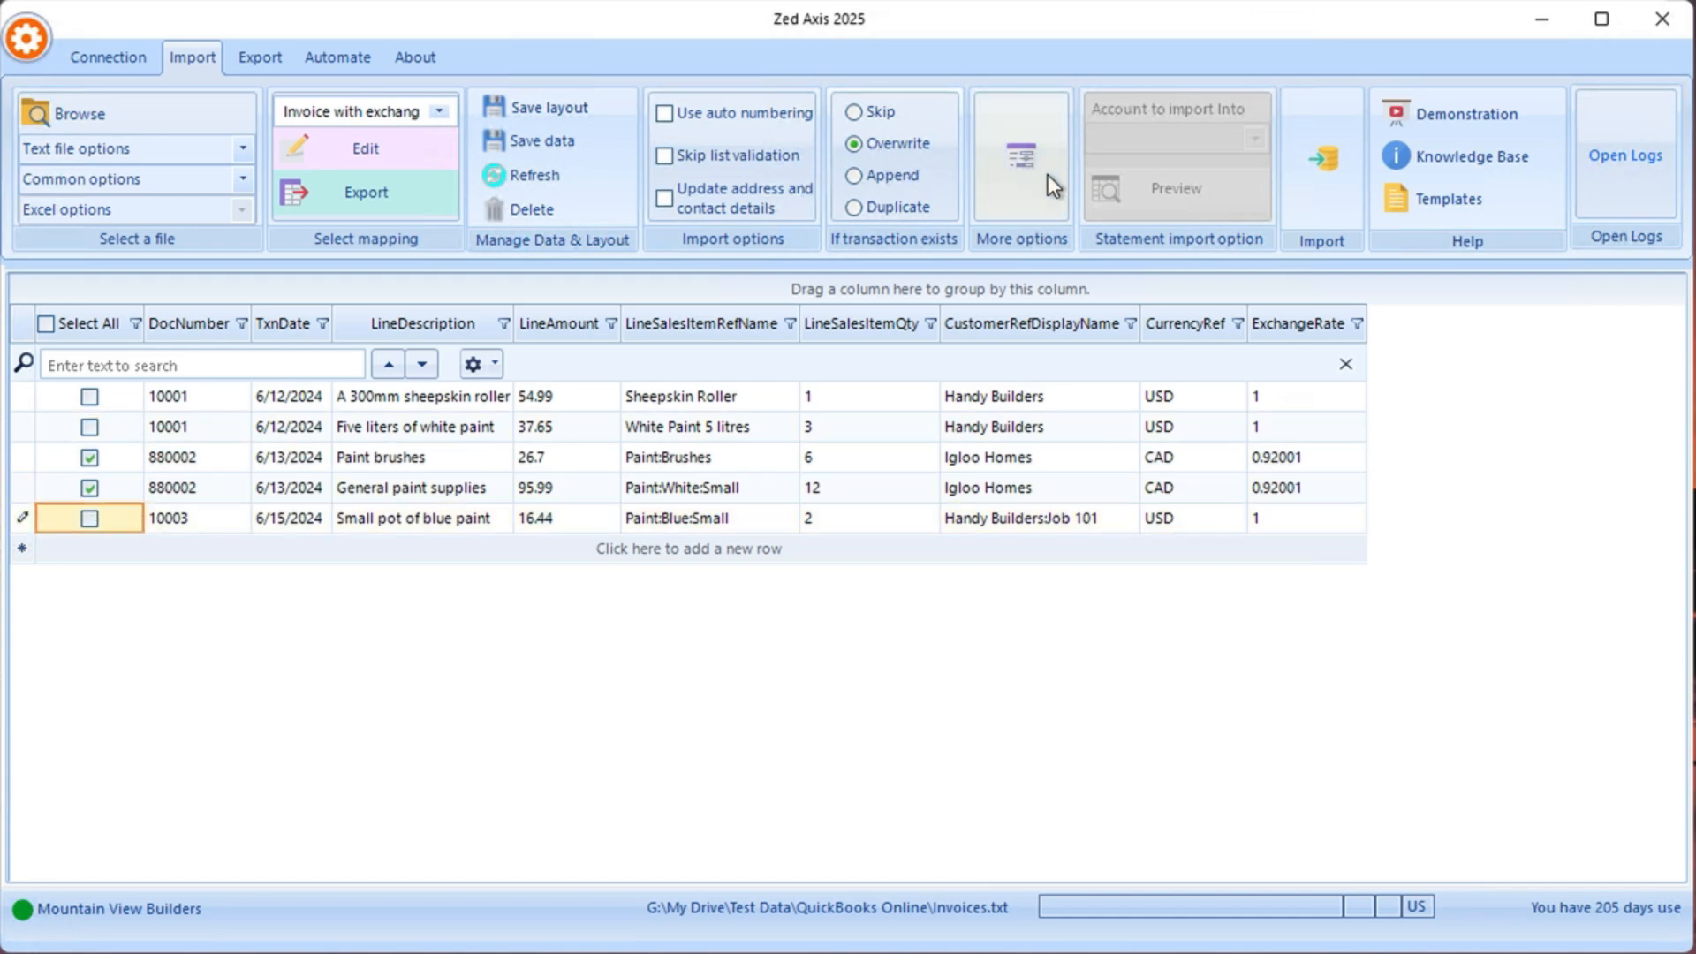
left_click(1339, 184)
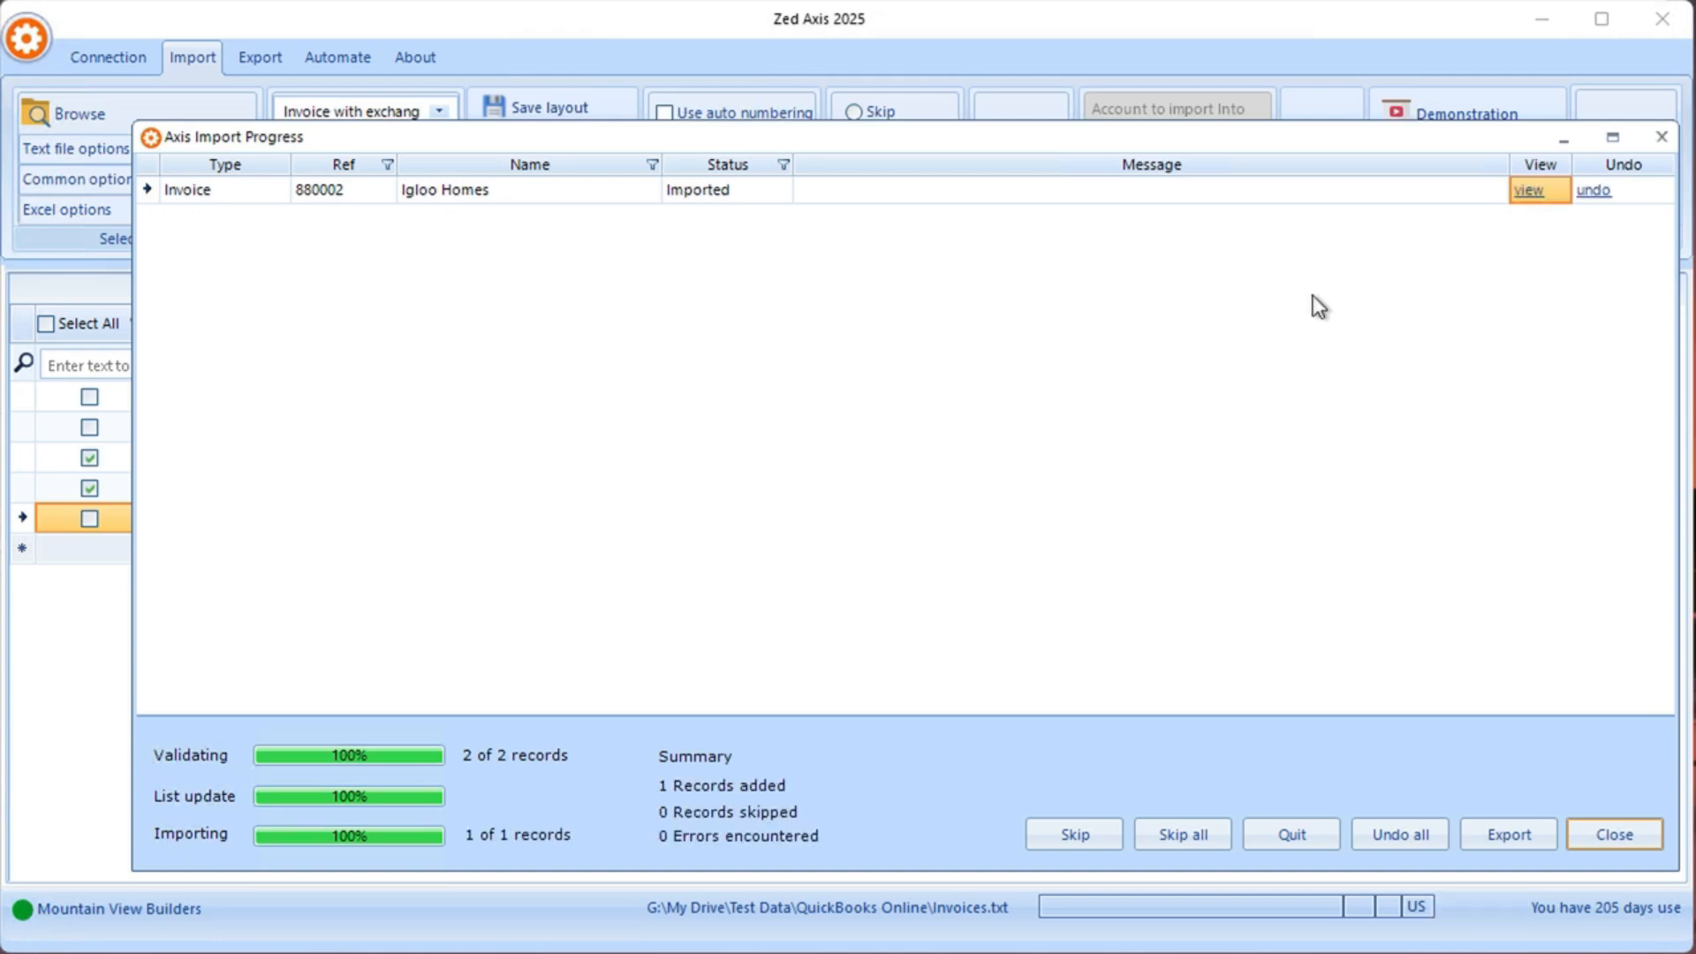
- View the imported invoice 880002 in QuickBooks Online and check its exchange rate in the totals and the rate settings
left_click(1528, 192)
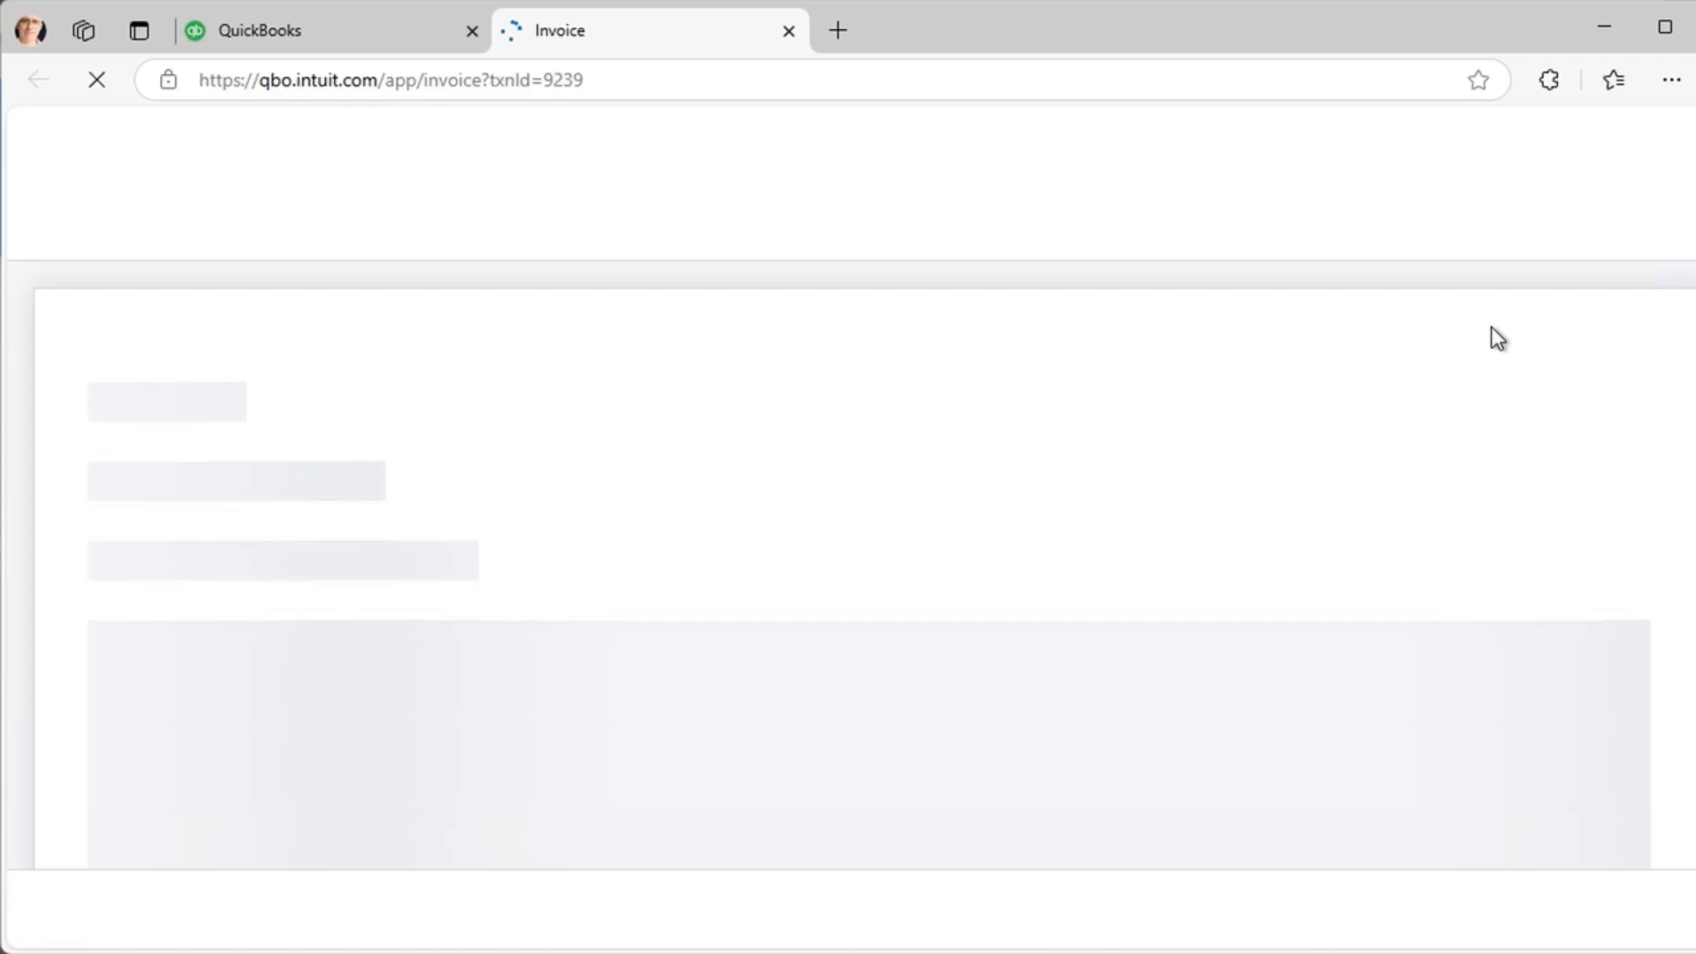
scroll(1492, 574, "down", 10)
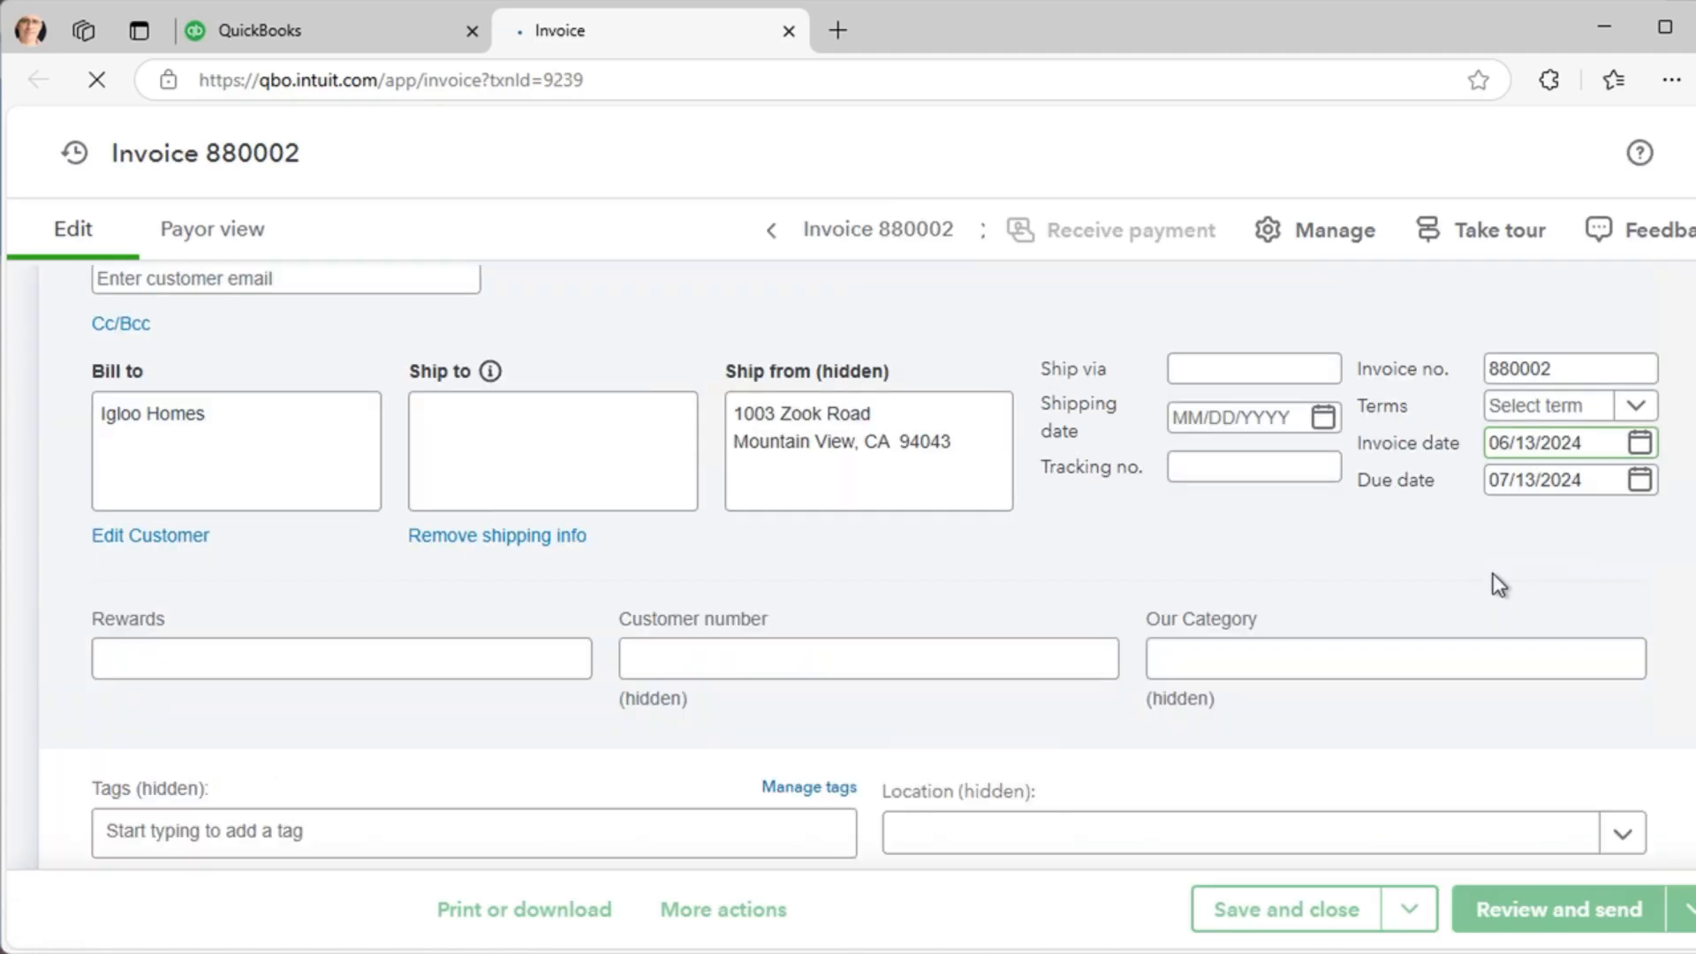
left_click(1587, 528)
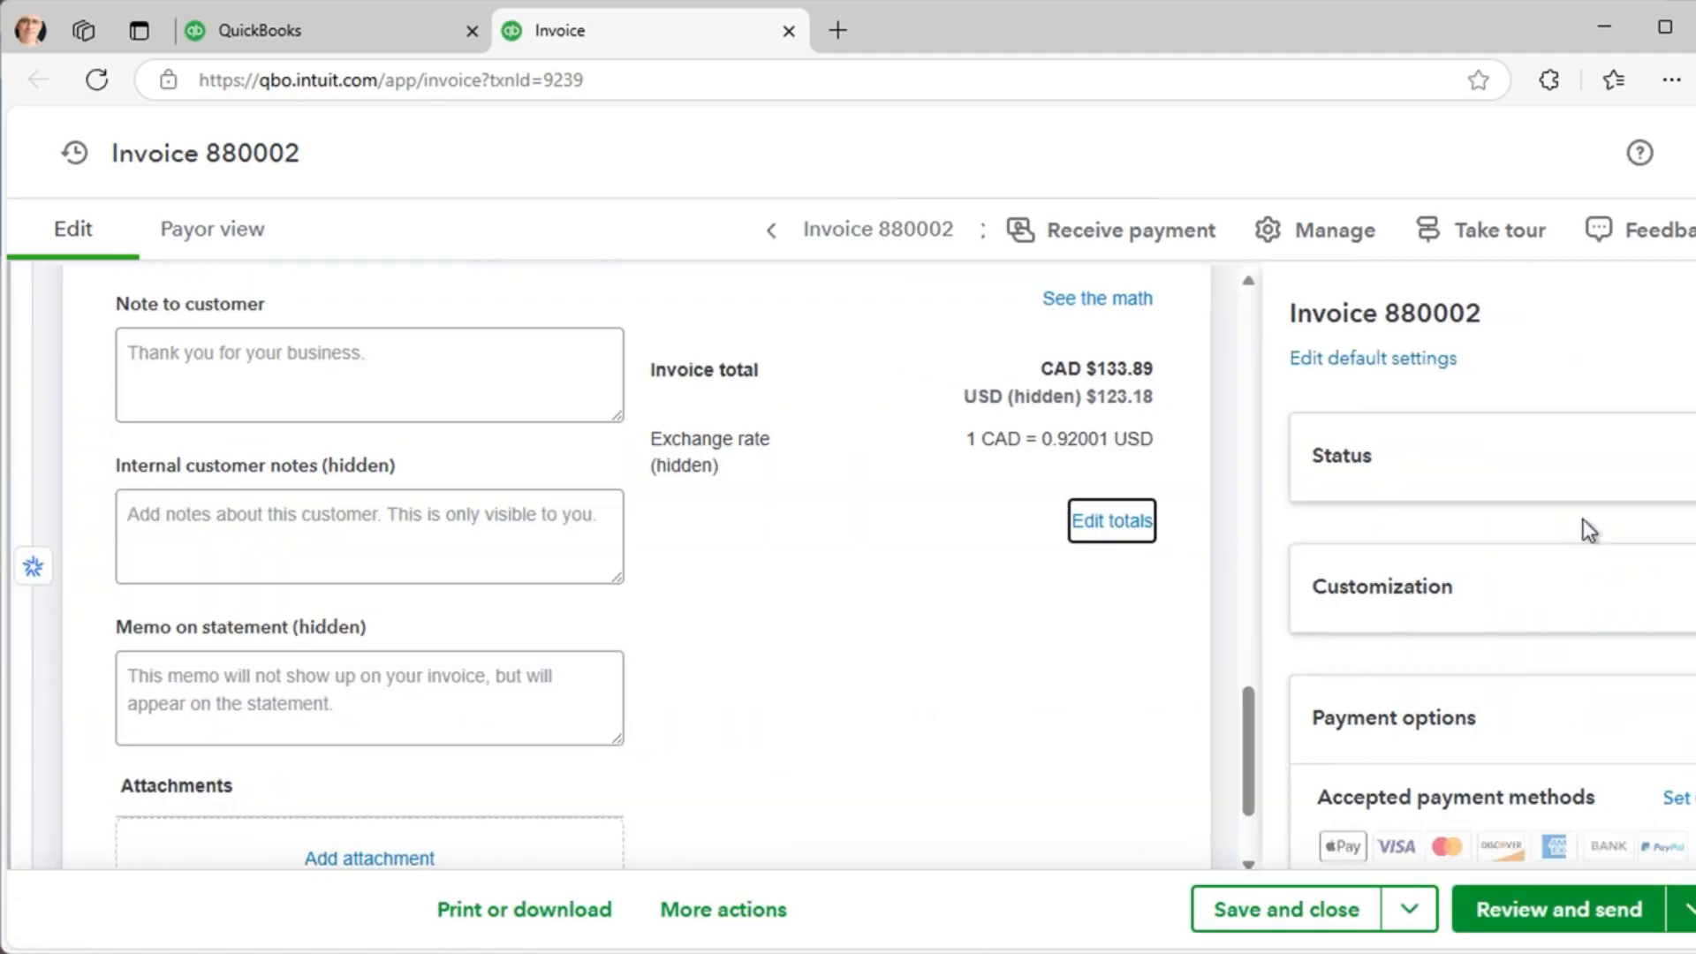
scroll(1470, 729, "down", 6)
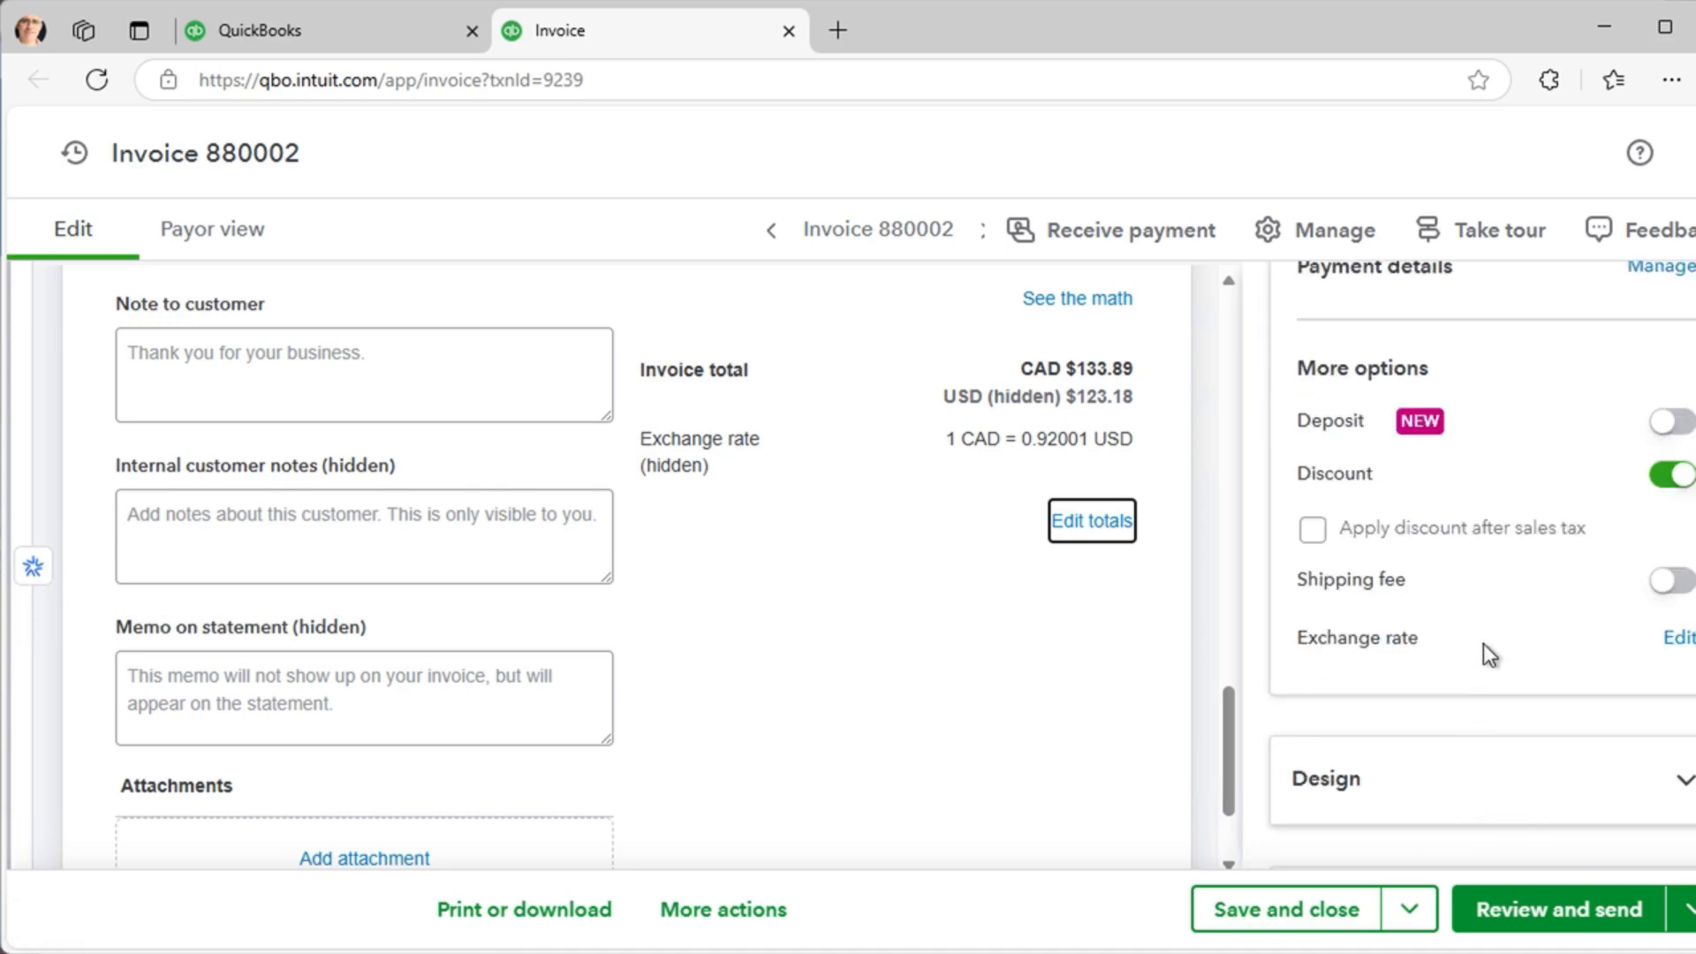
left_click(1677, 641)
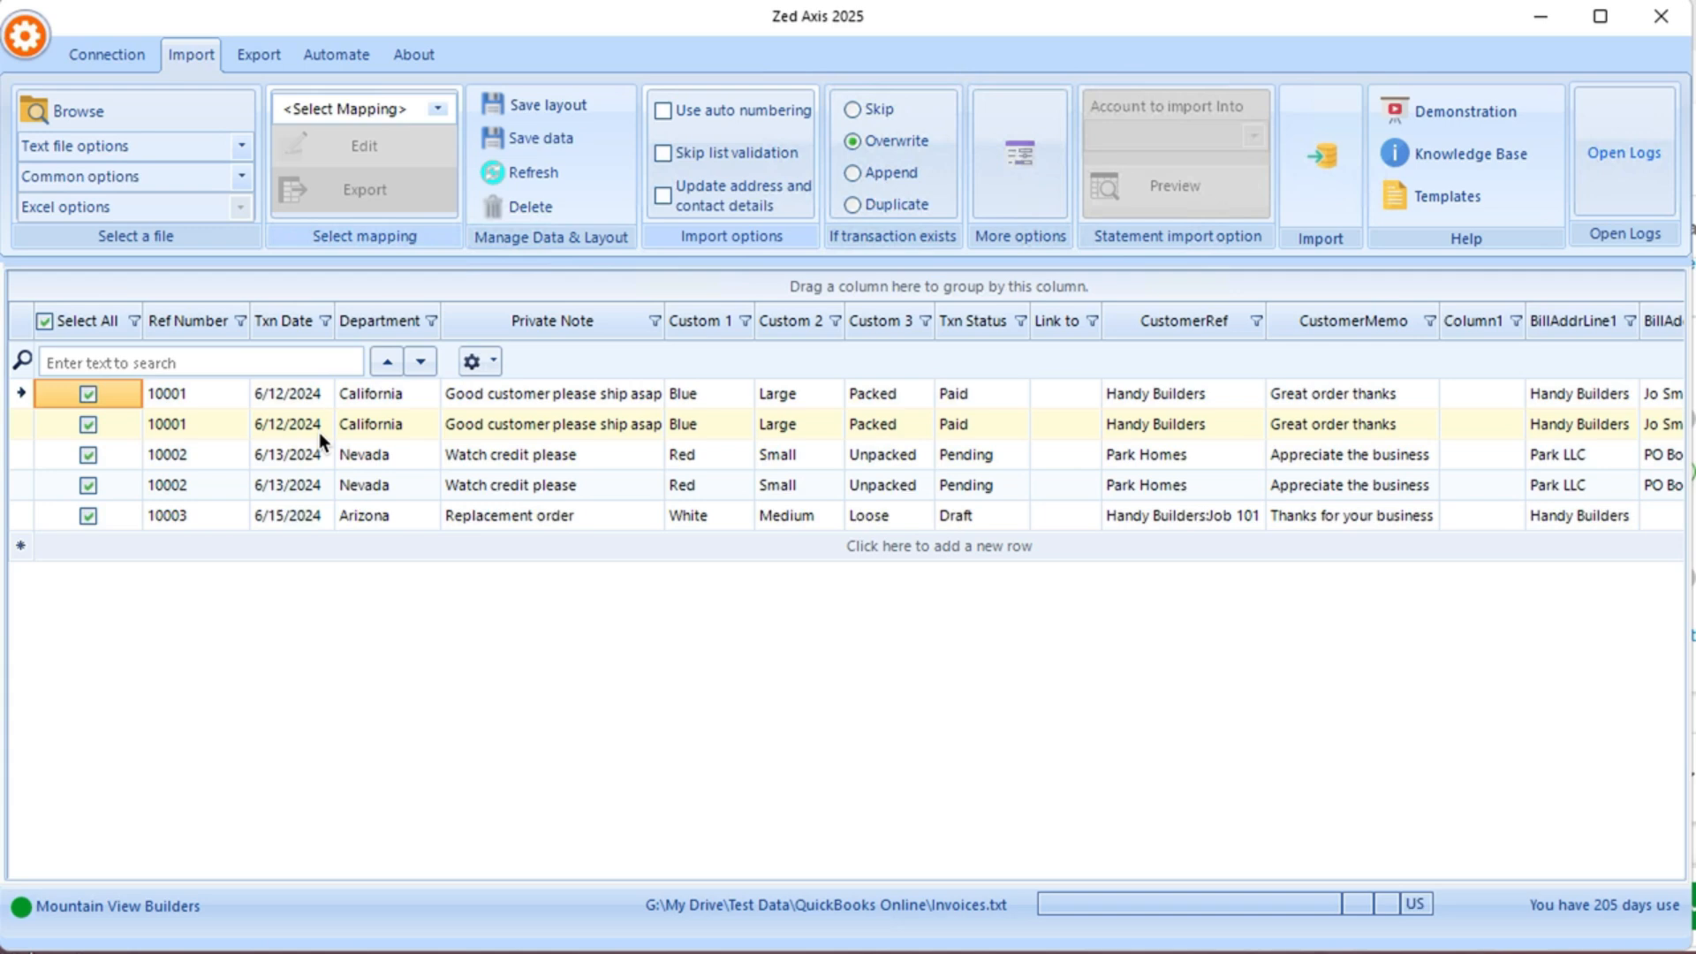
- Load ExchangeRate.txt from the QuickBooks Online test data folder as the import file in Zed Axis
left_click(175, 117)
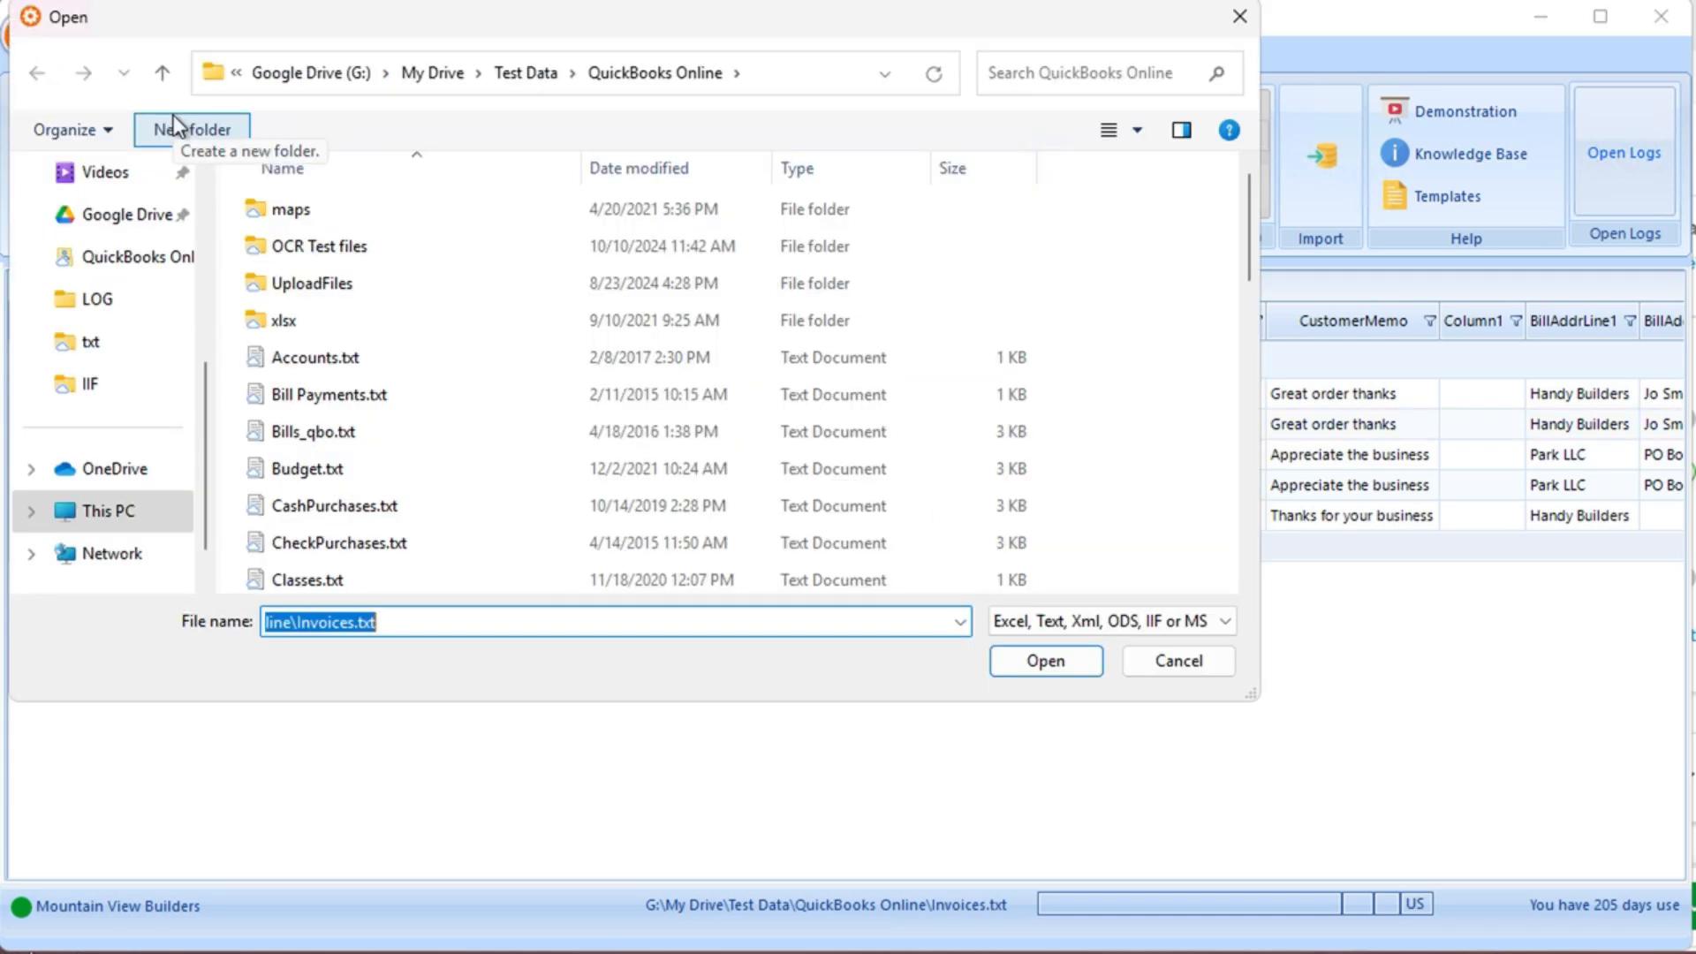
scroll(386, 511, "down", 6)
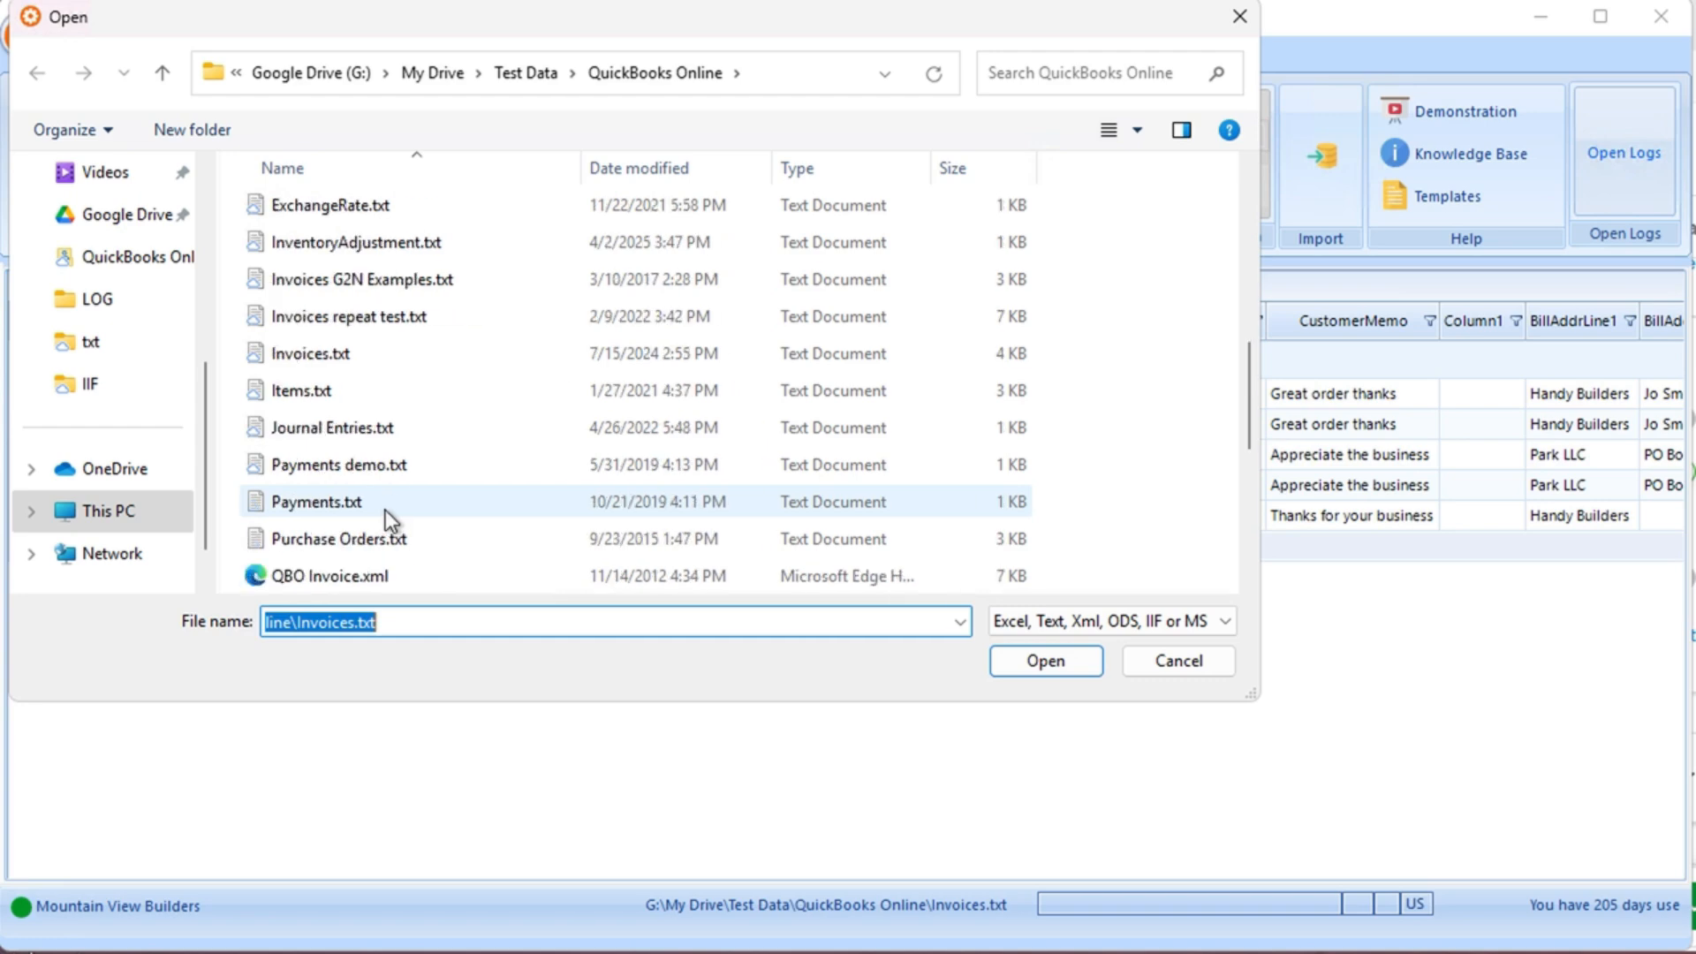
scroll(385, 511, "up", 2)
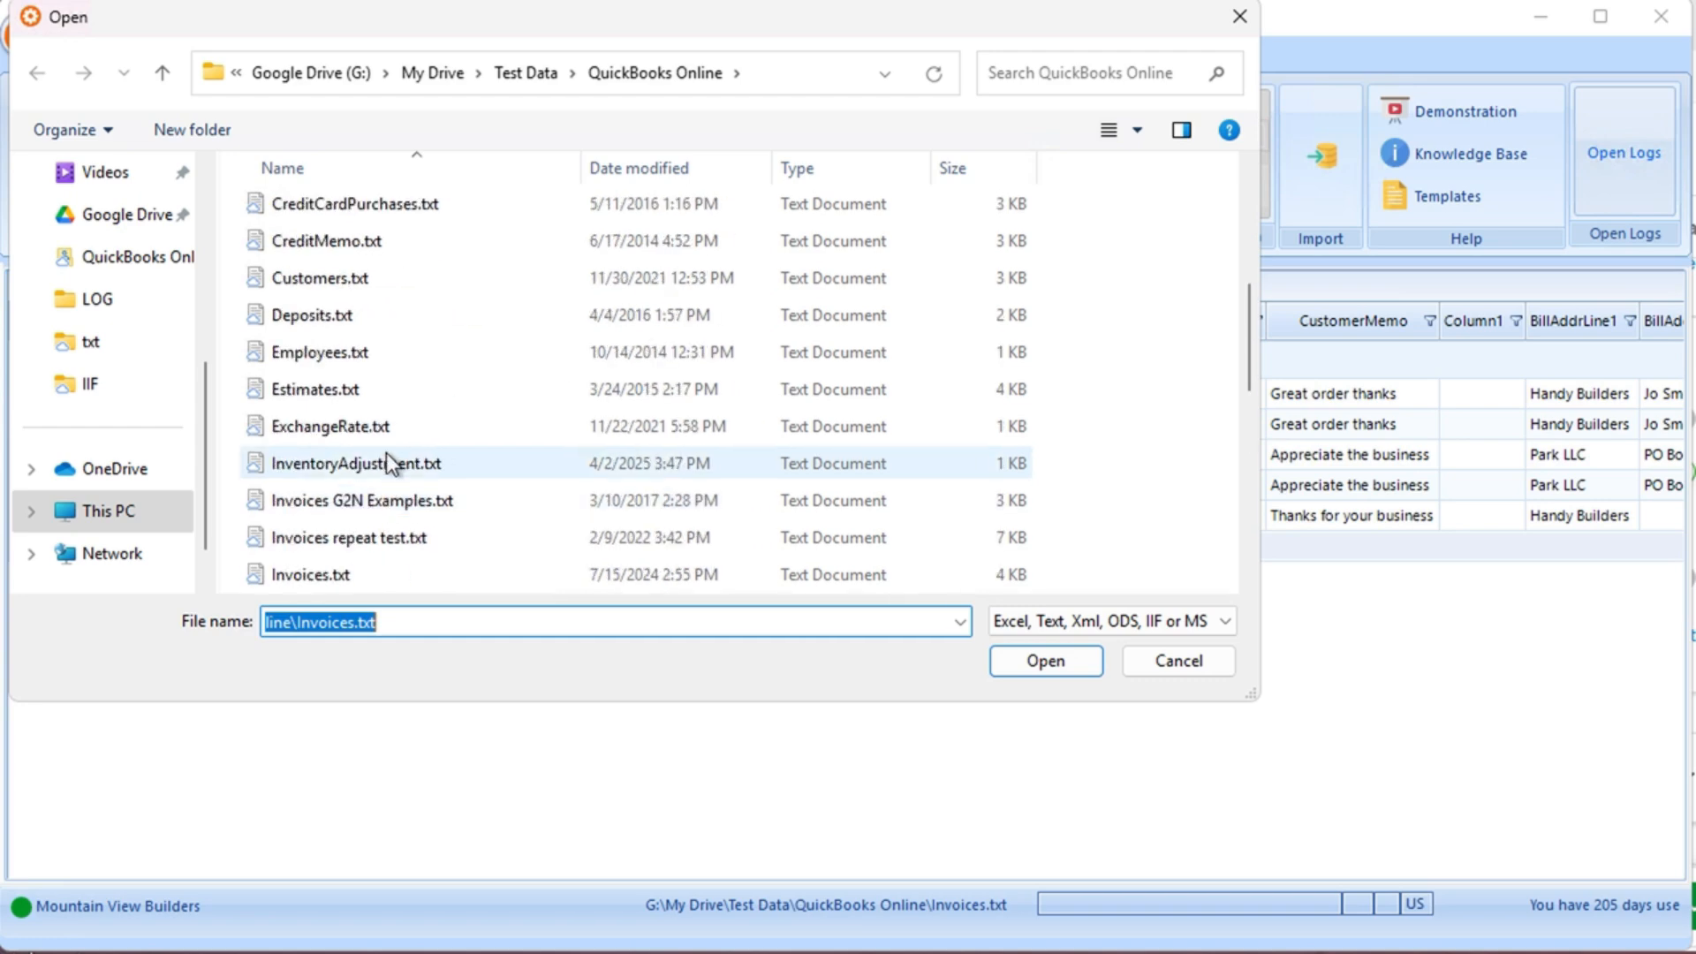
double_click(385, 431)
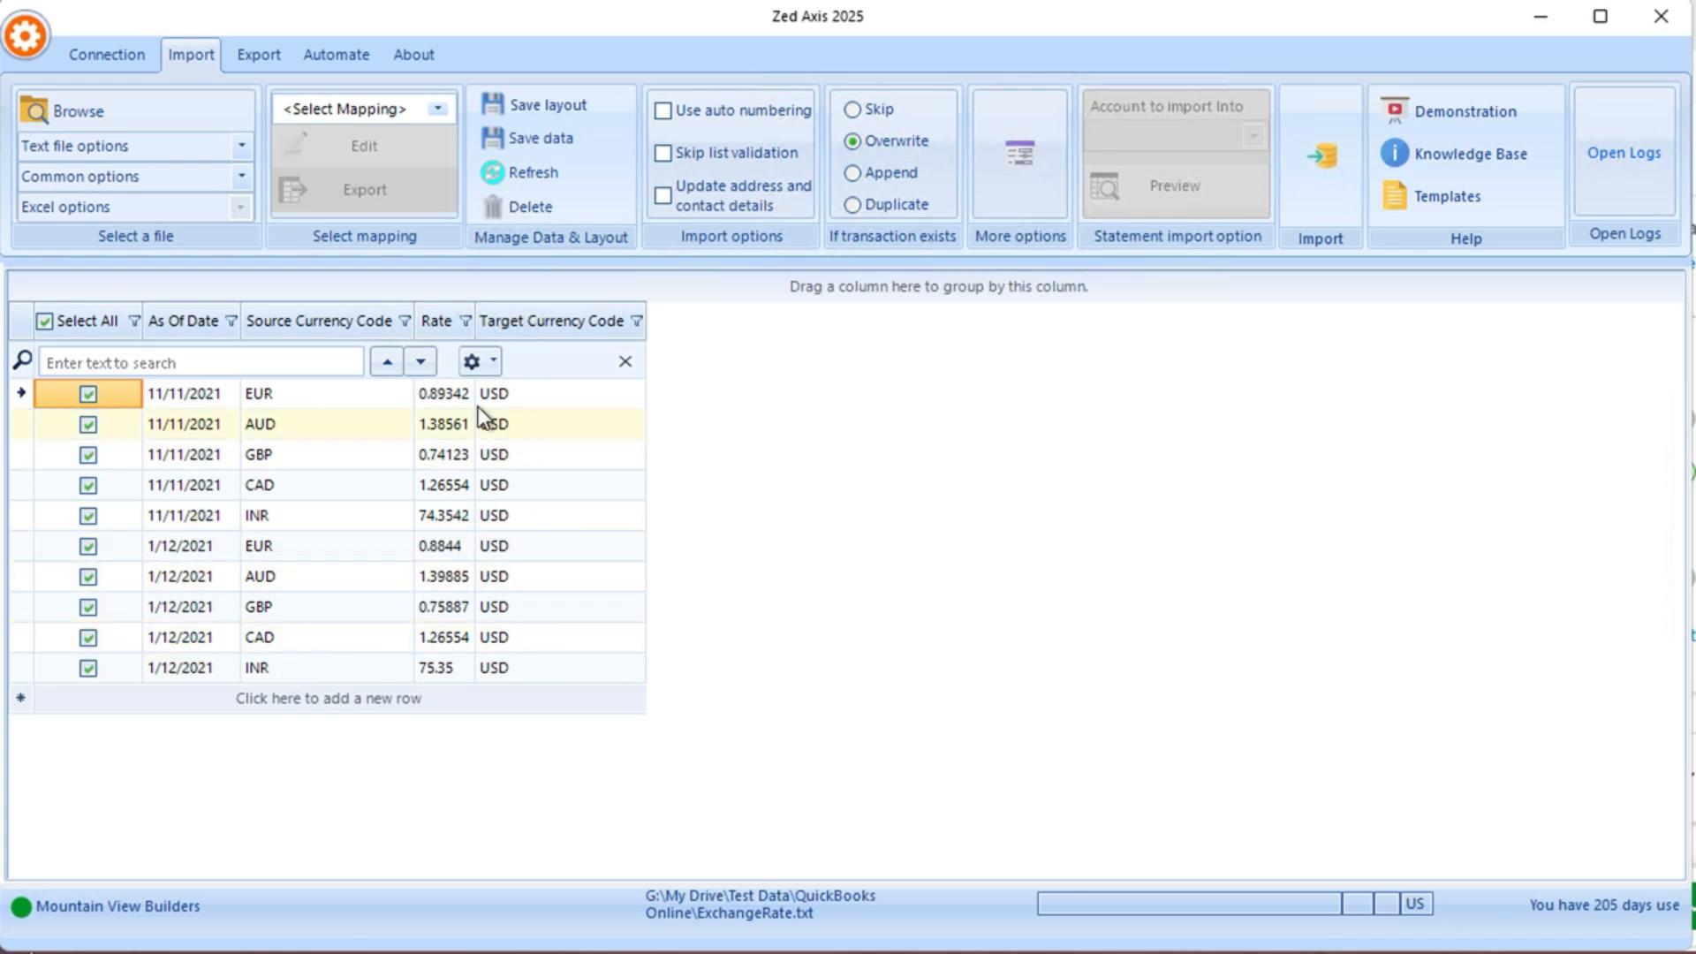
- Start a new column mapping with ExchangeRate as its transaction type
left_click(438, 109)
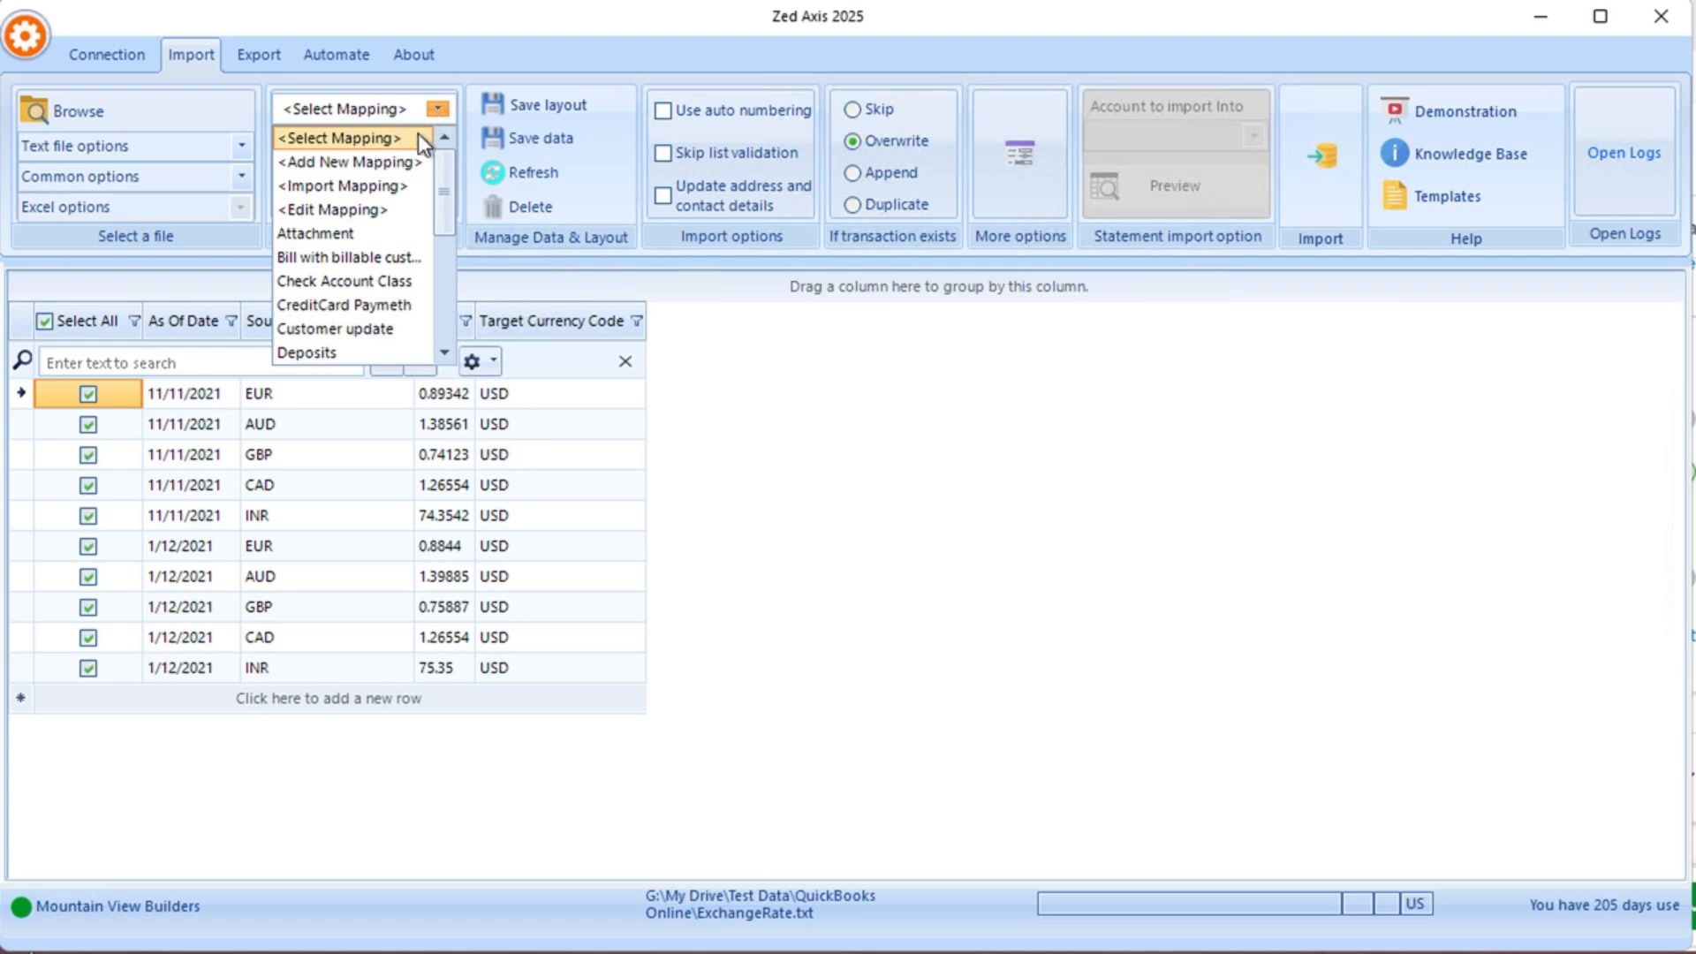
left_click(395, 157)
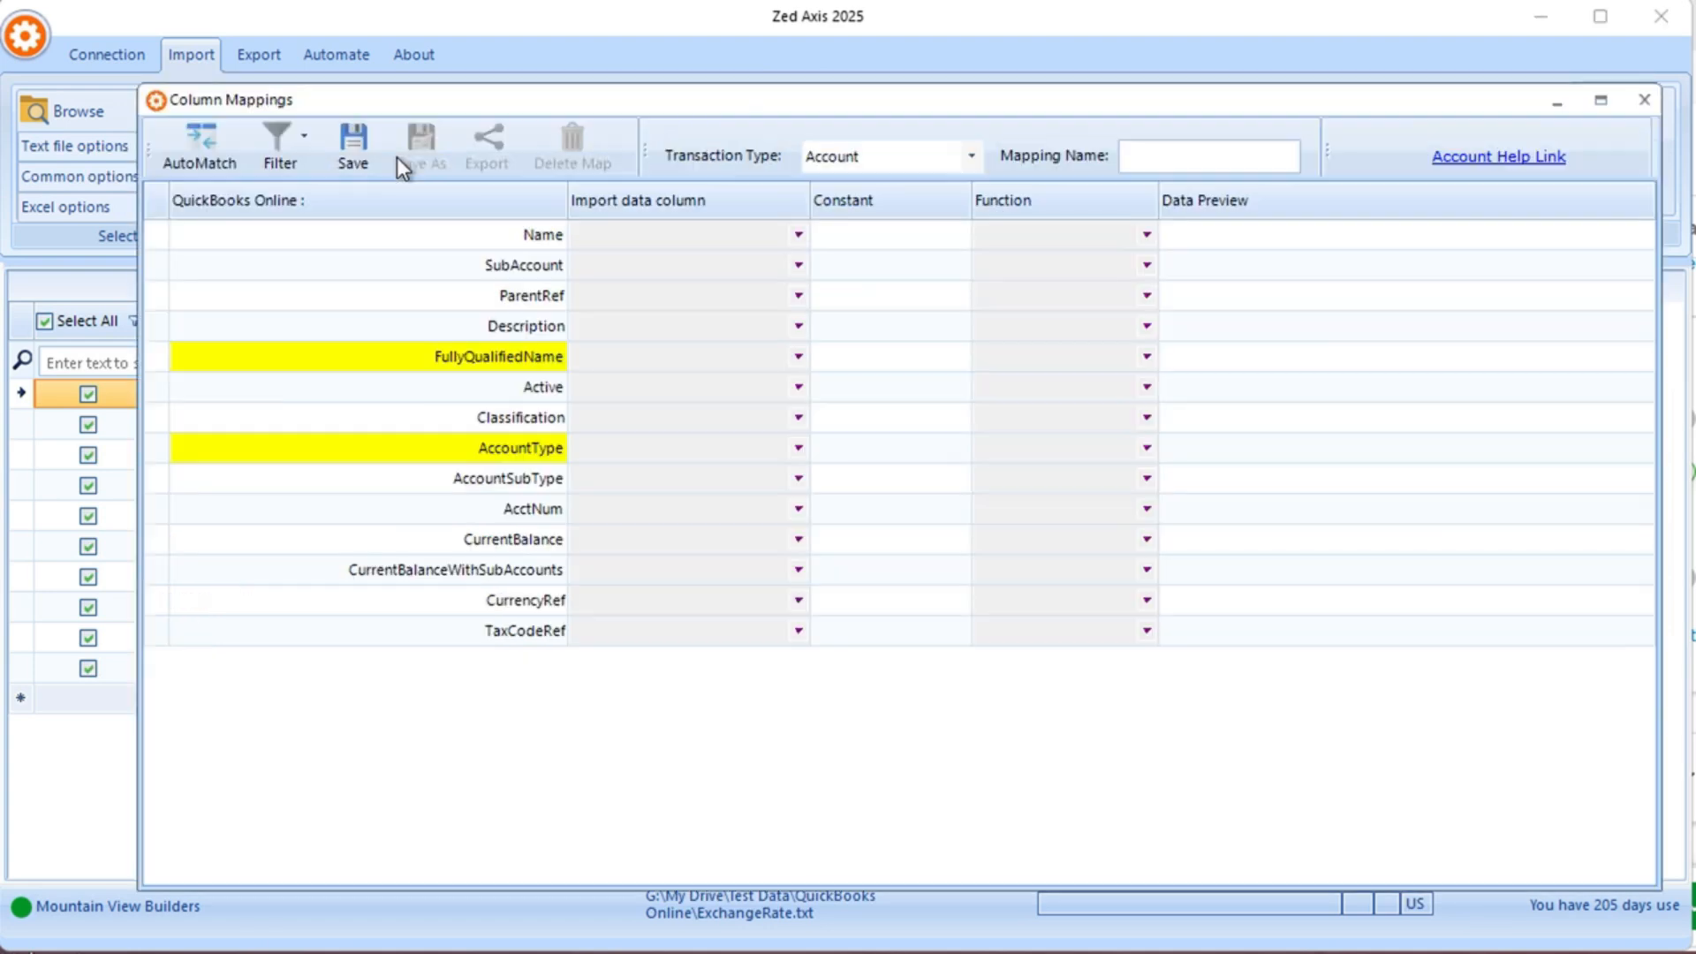
left_click(971, 158)
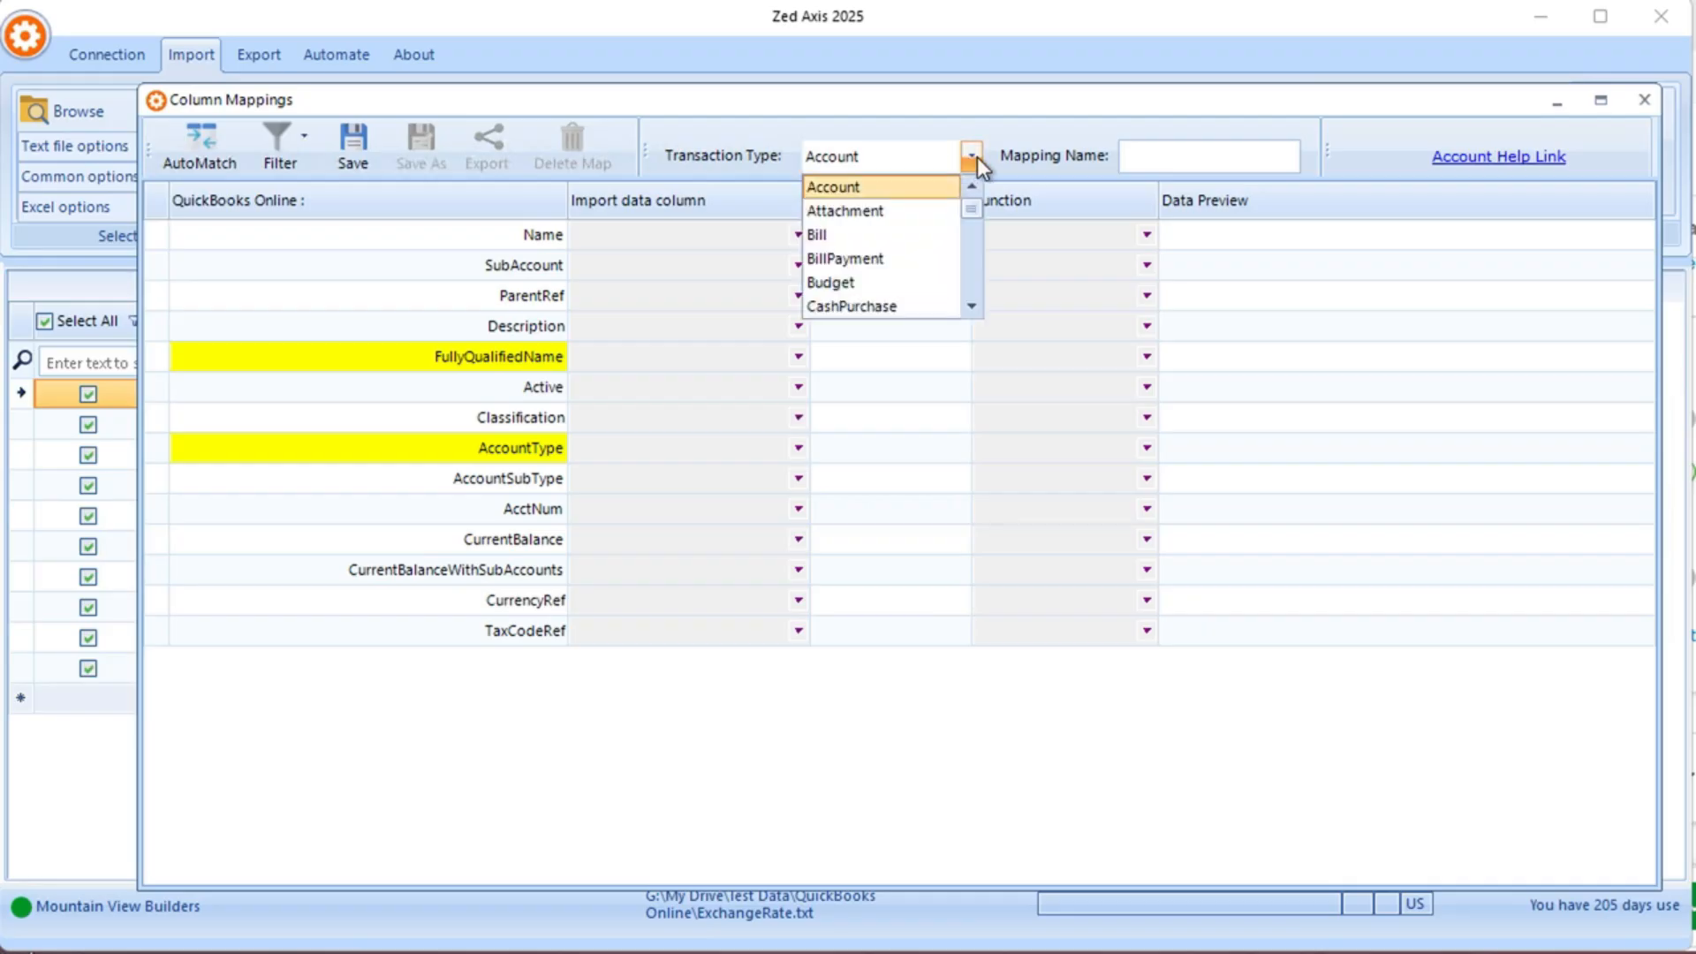
type("ex")
- Map AsOfDate to the As Of Date column and SourceCurrencyCode to the Source Currency Code column
left_click(749, 234)
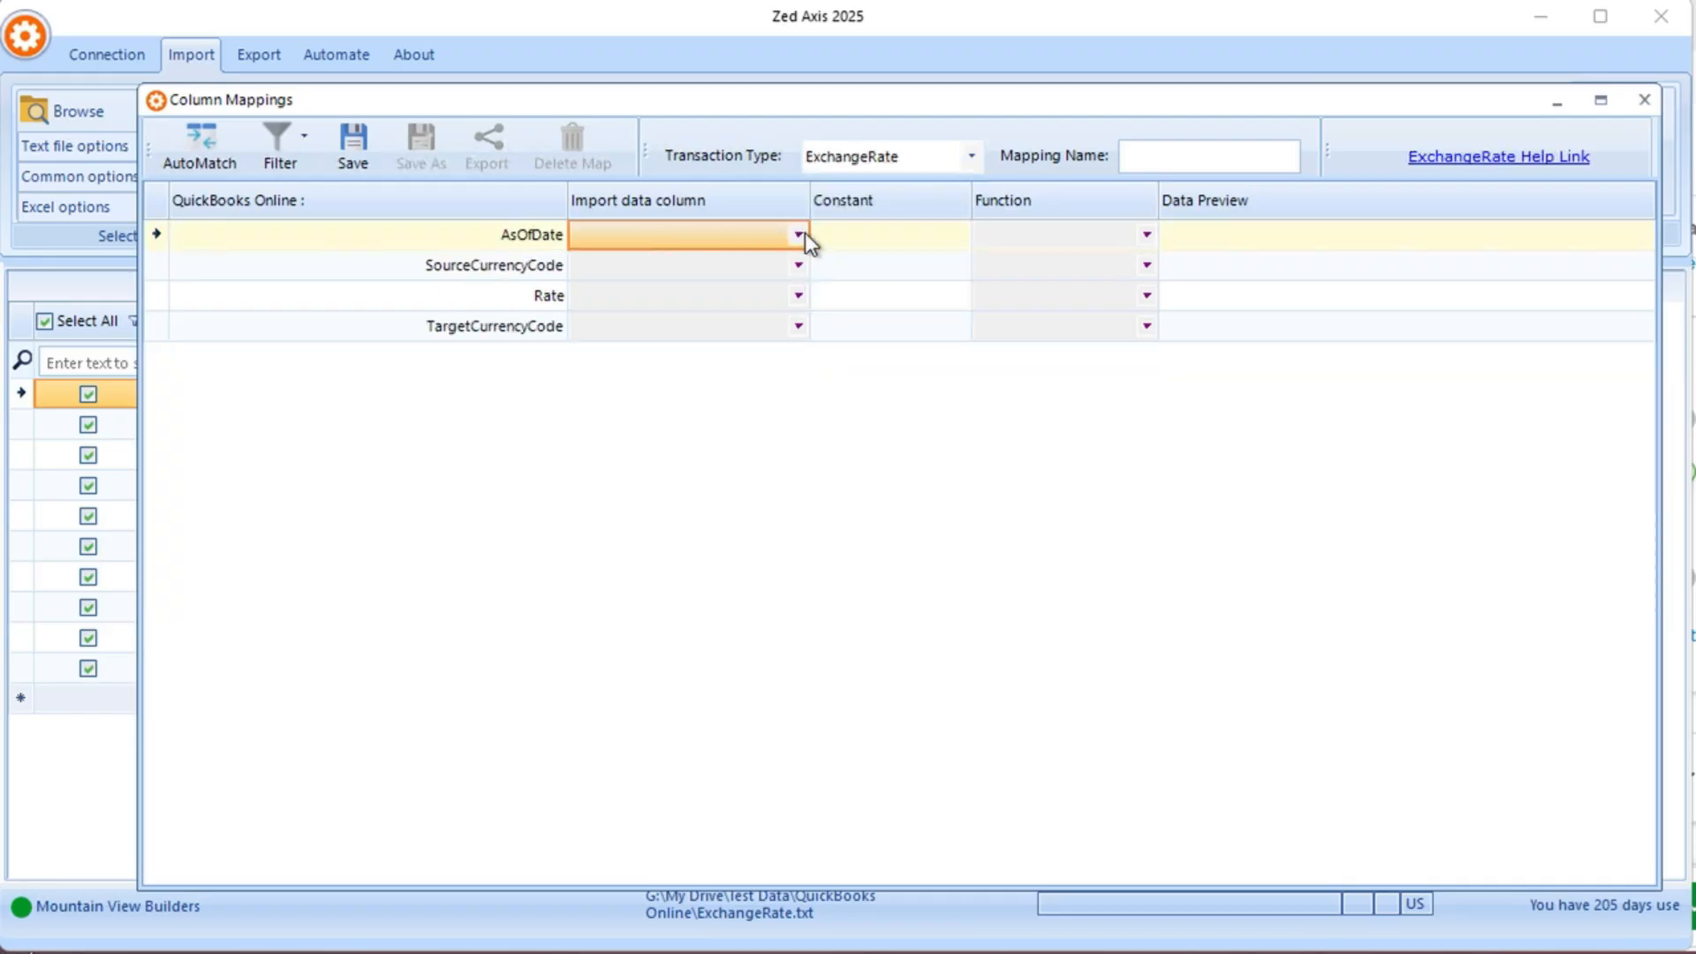
left_click(802, 234)
left_click(723, 279)
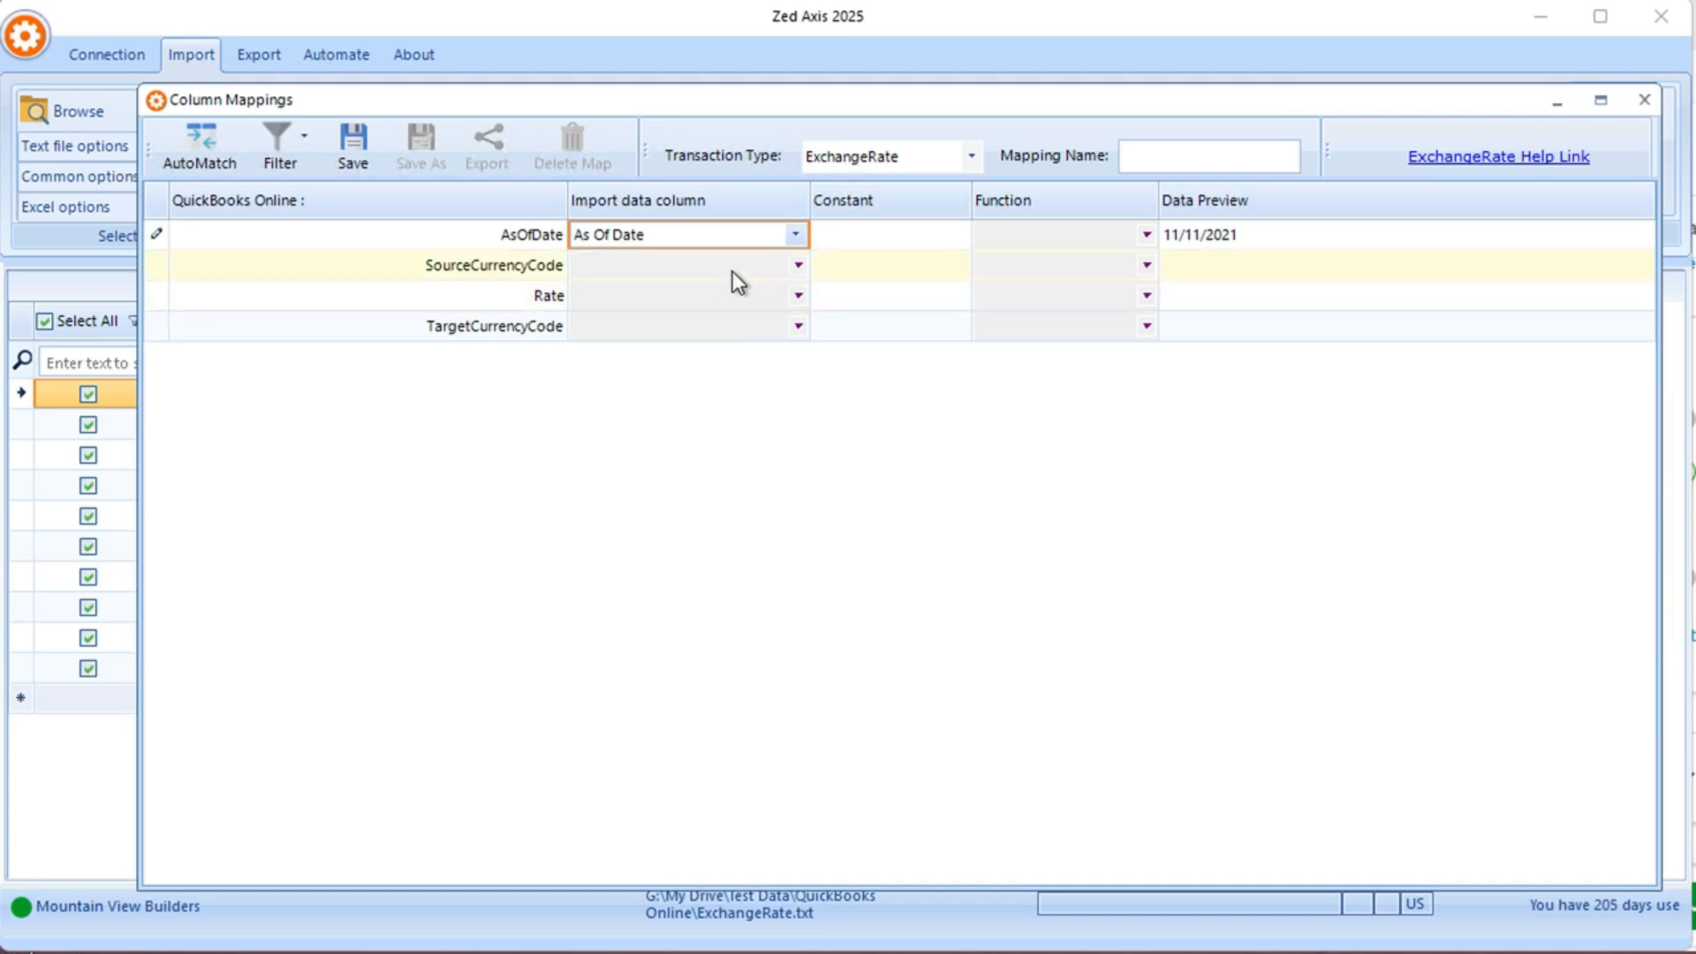
left_click(744, 265)
left_click(796, 265)
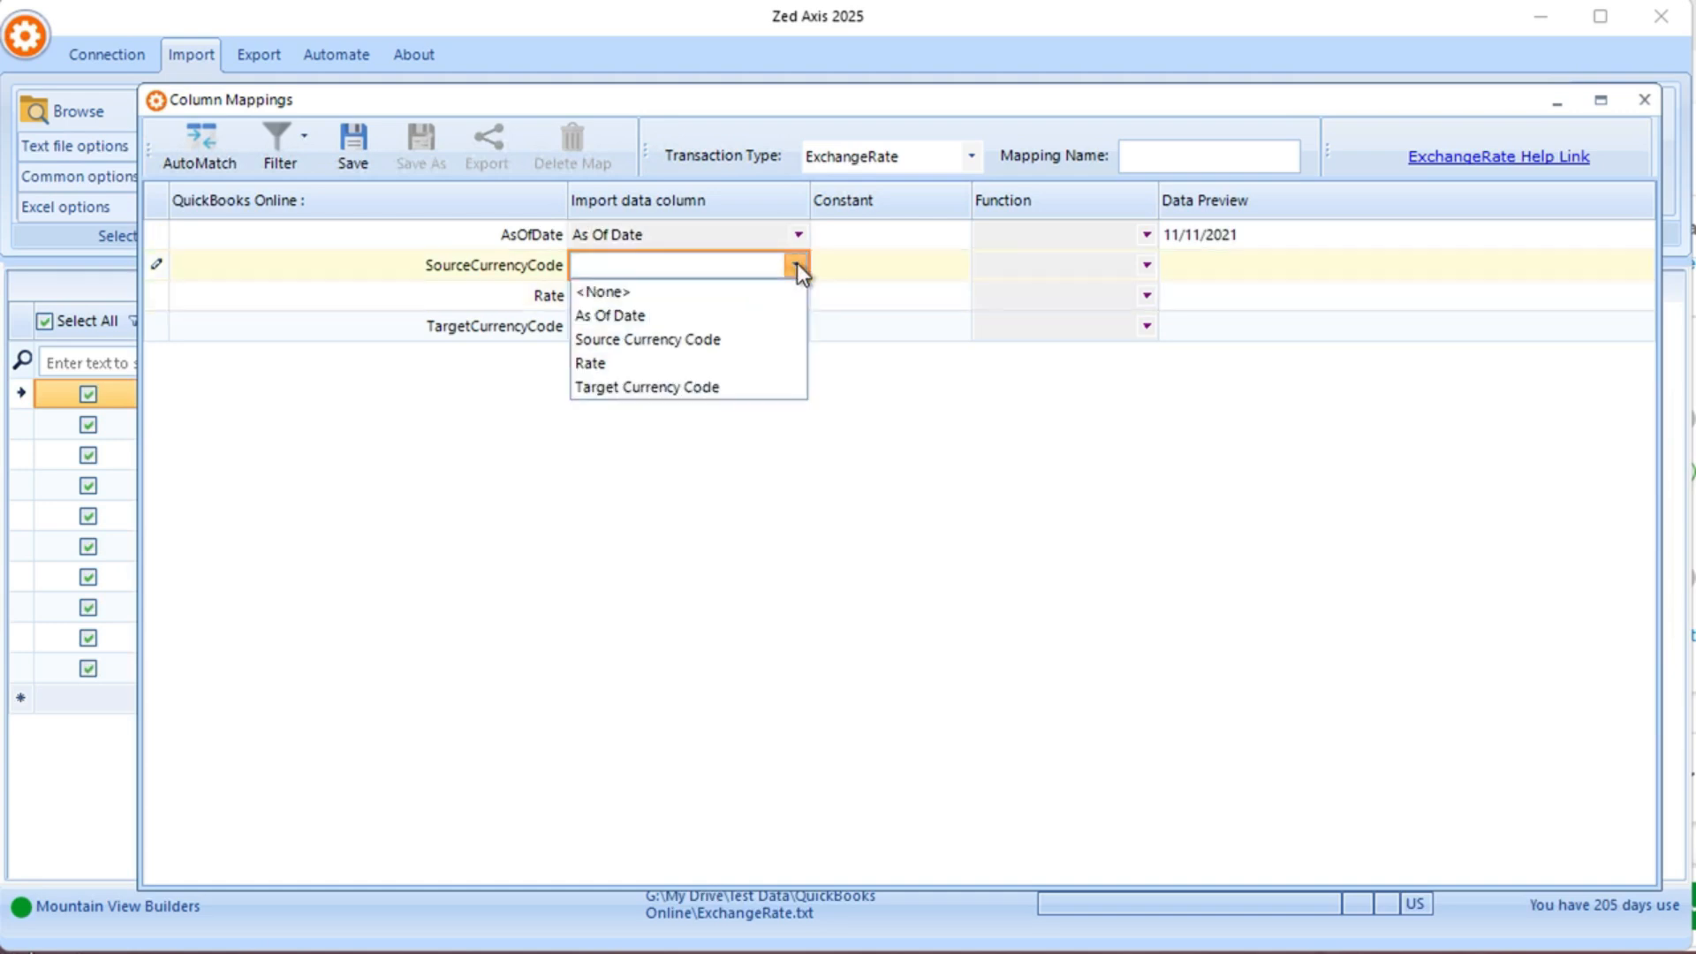
left_click(743, 339)
- Map the Rate field to the Rate column and TargetCurrencyCode to the Target Currency Code column
left_click(681, 295)
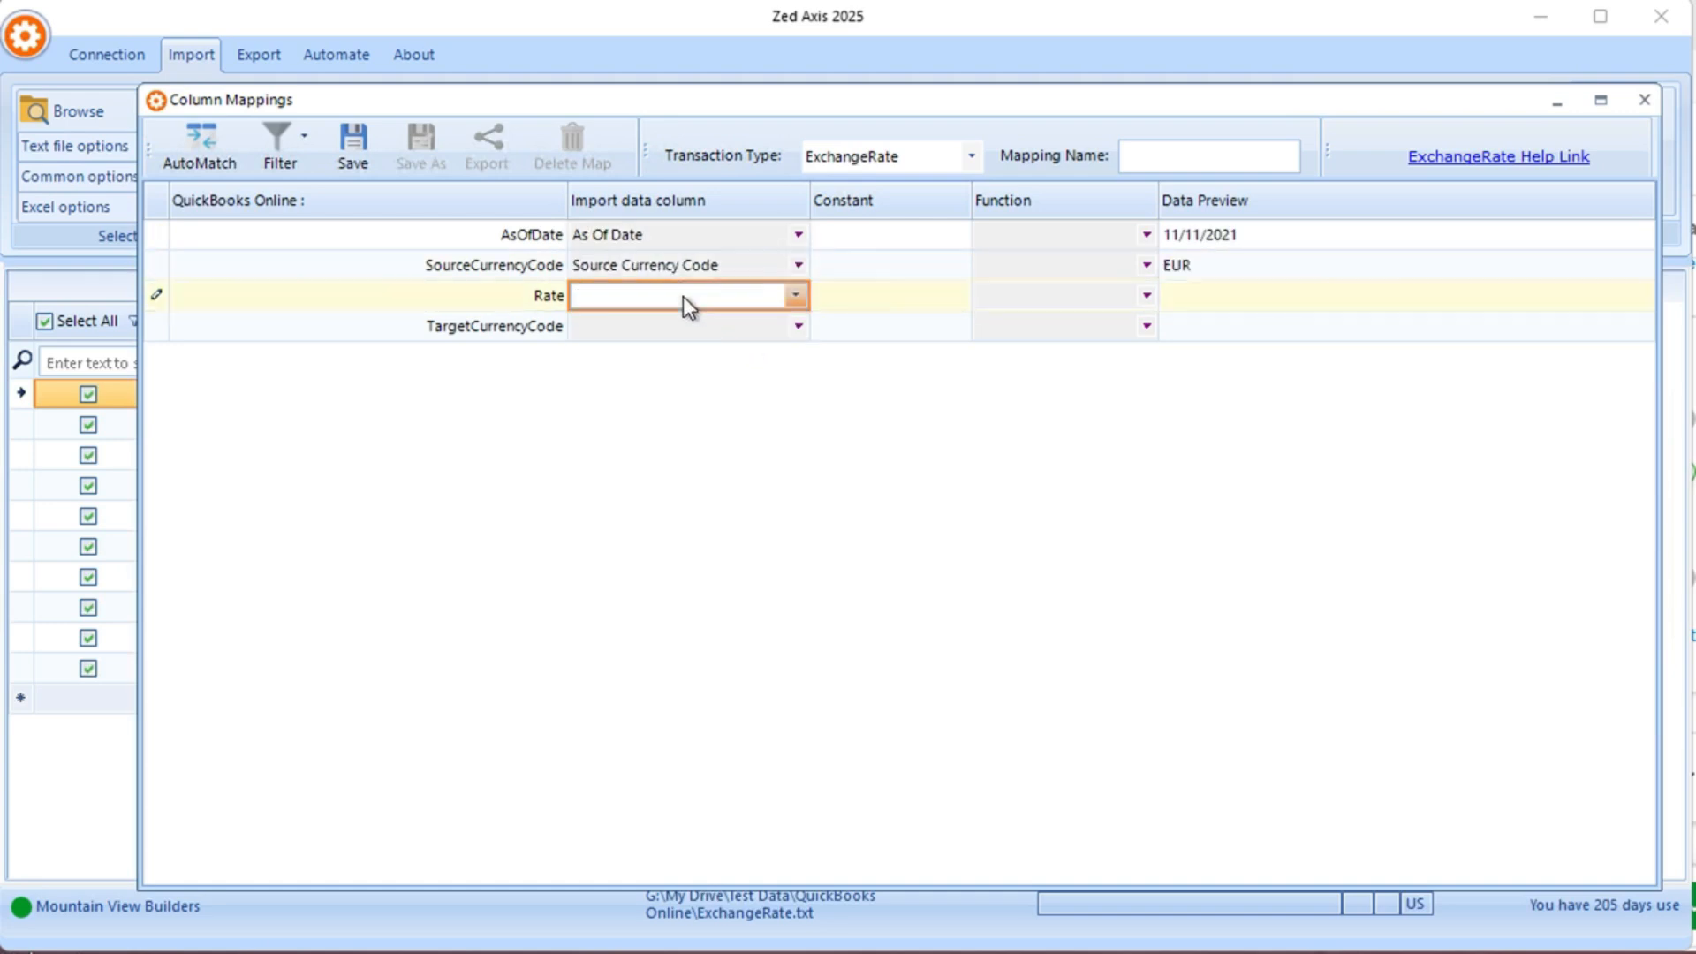
left_click(682, 295)
left_click(613, 389)
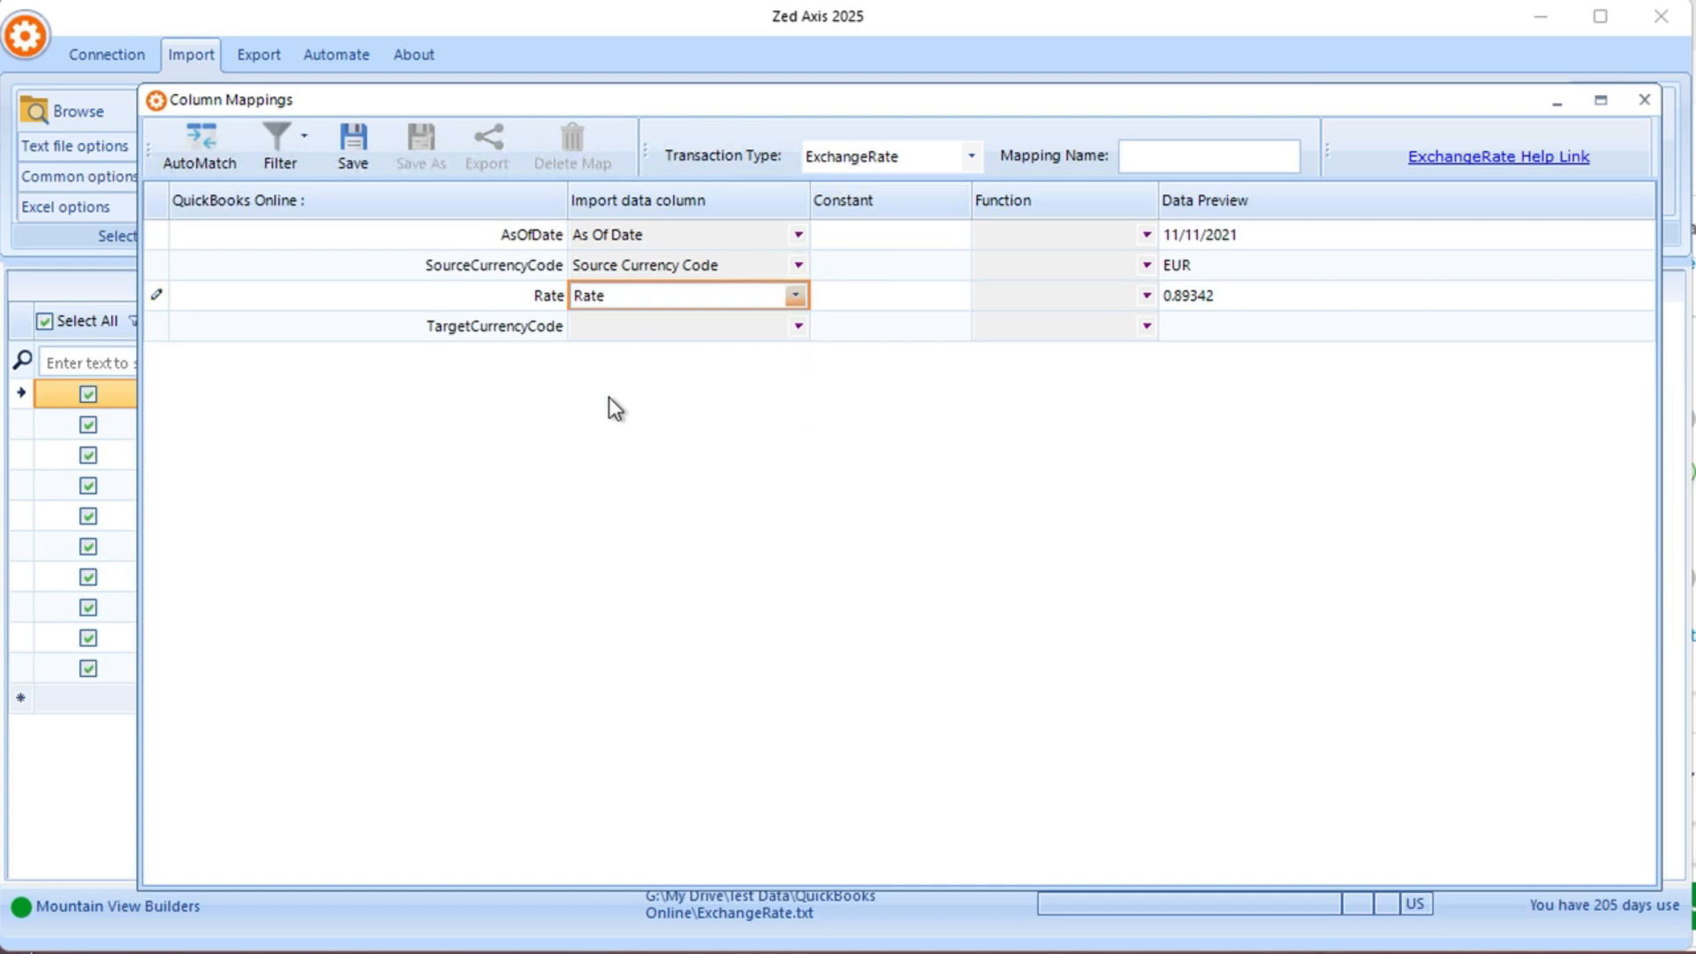
left_click(636, 334)
left_click(794, 326)
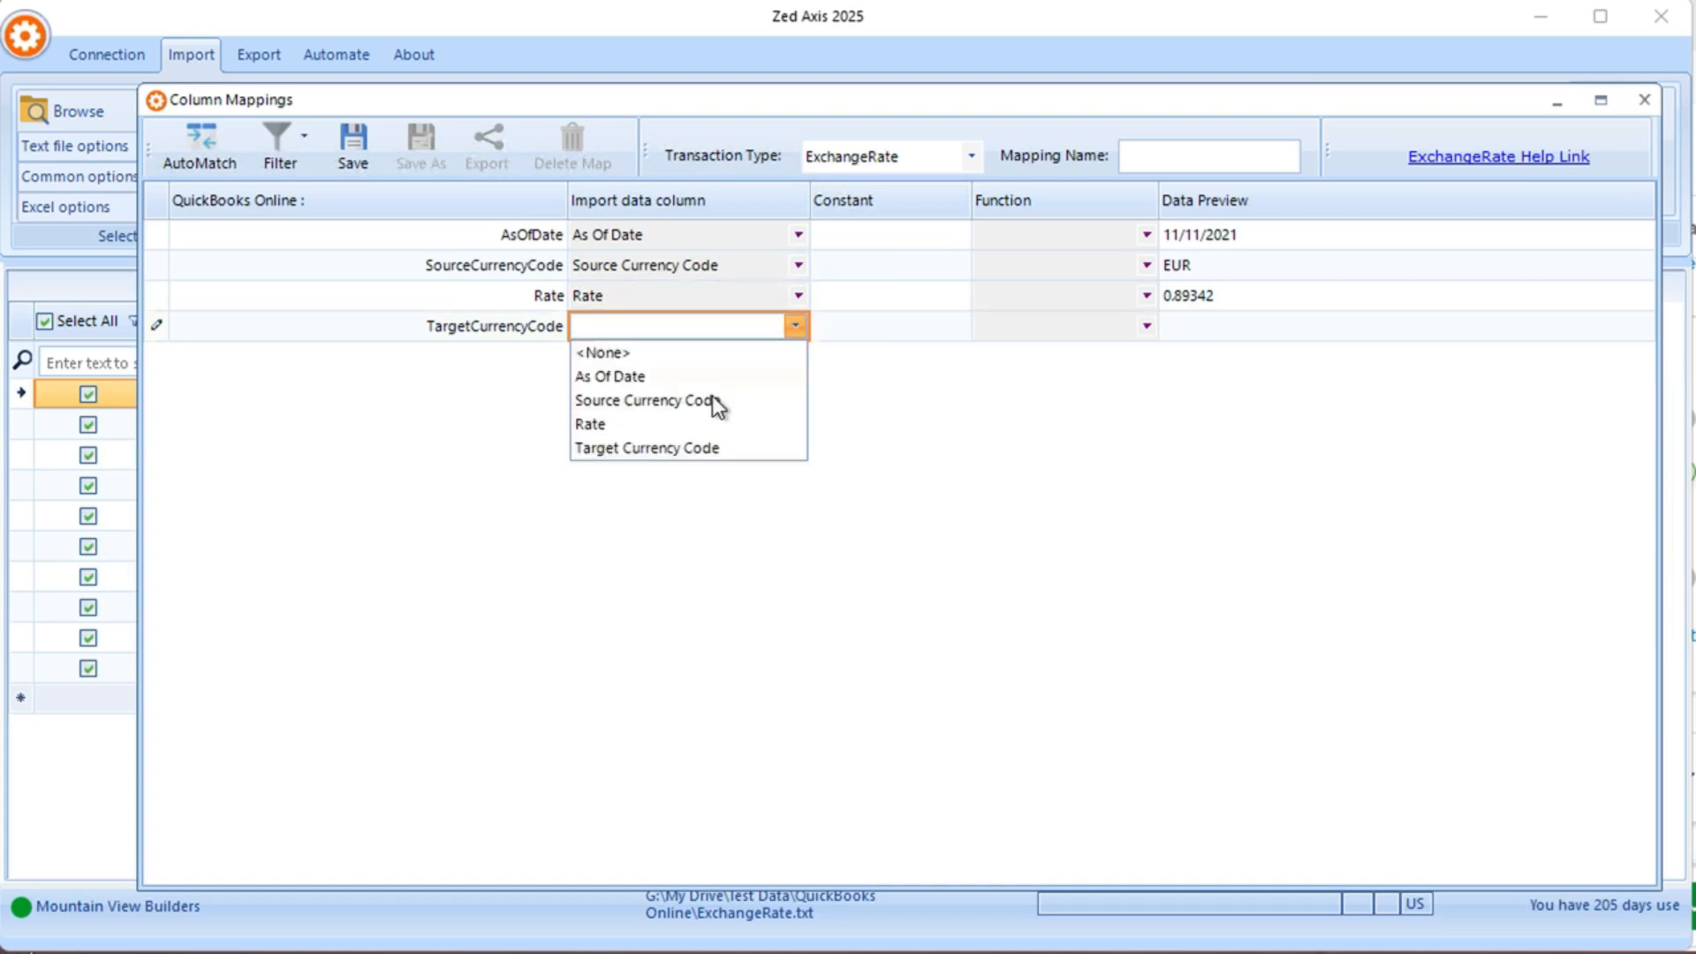
left_click(656, 447)
- Name the mapping "Exchange Rate", save it, and acknowledge the save message
left_click(1148, 156)
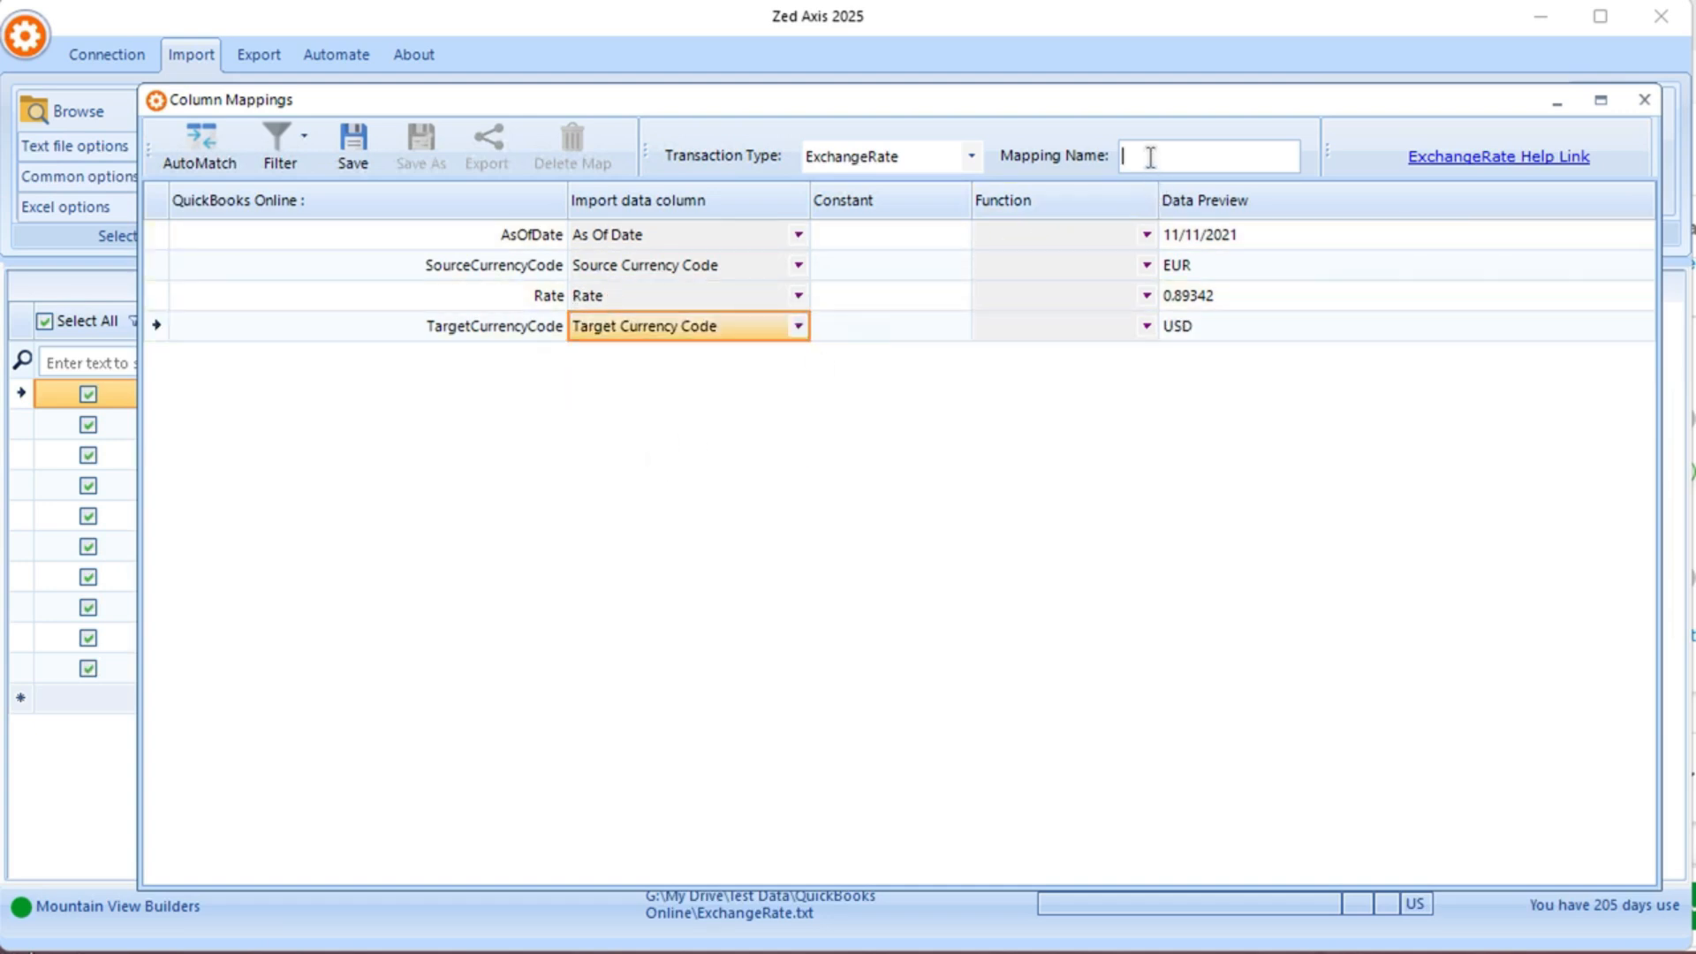
type("Exchange Rate")
key("BackSpace")
left_click(351, 146)
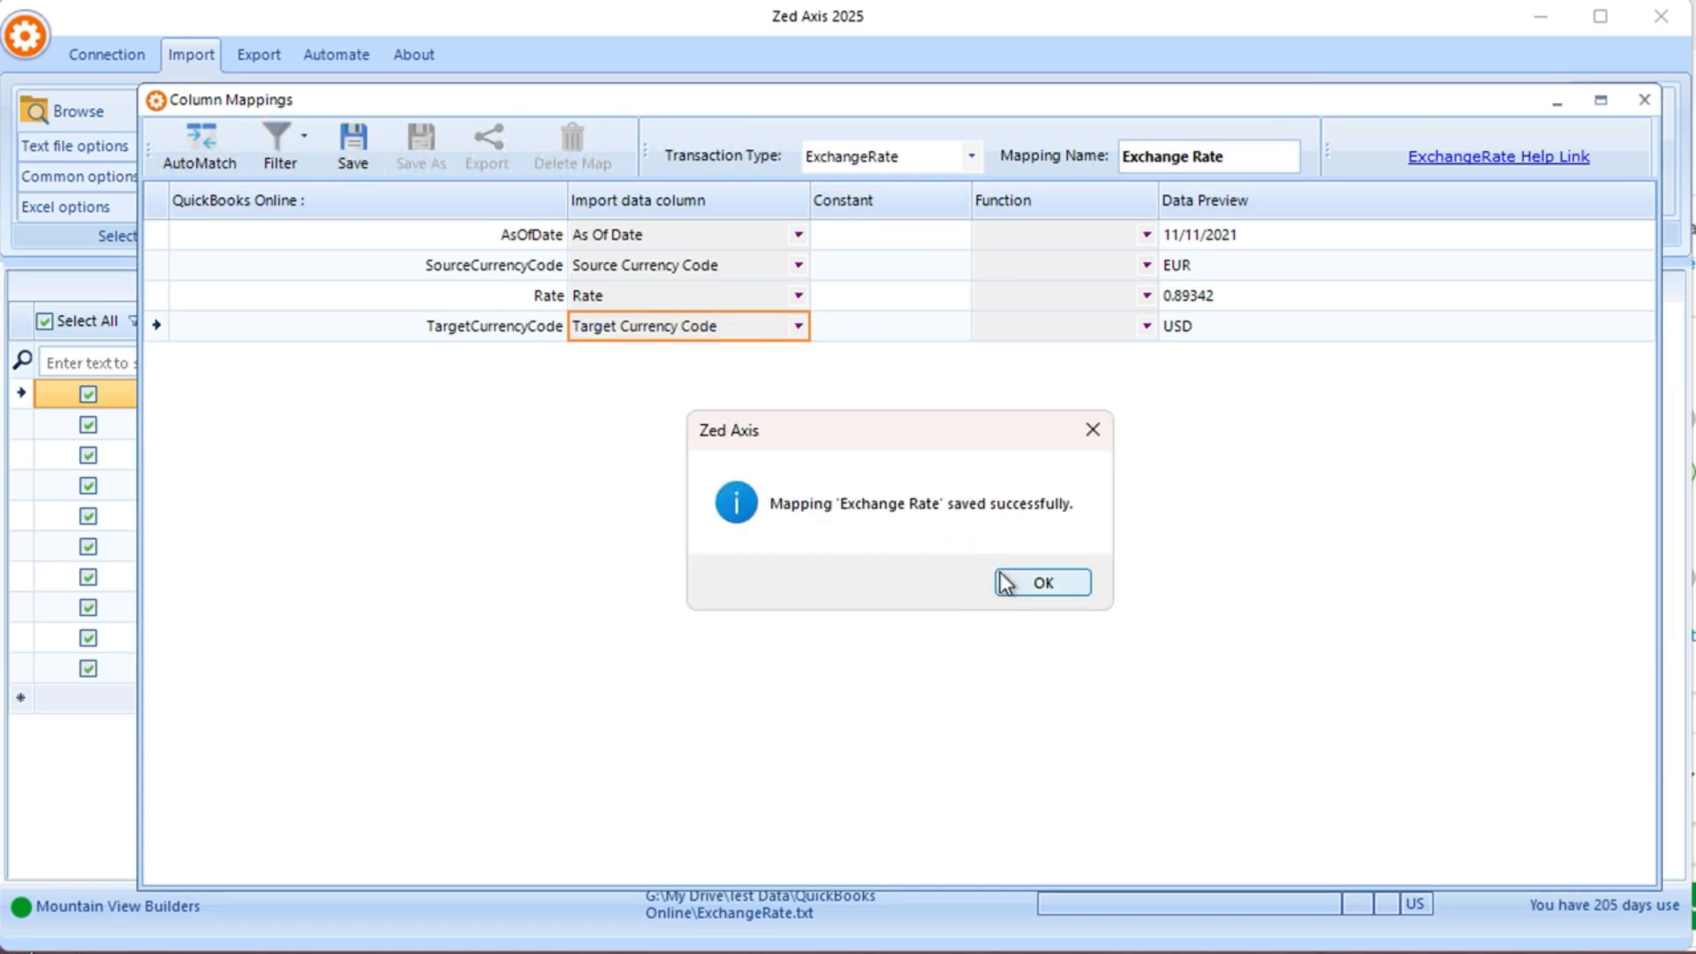
left_click(1008, 581)
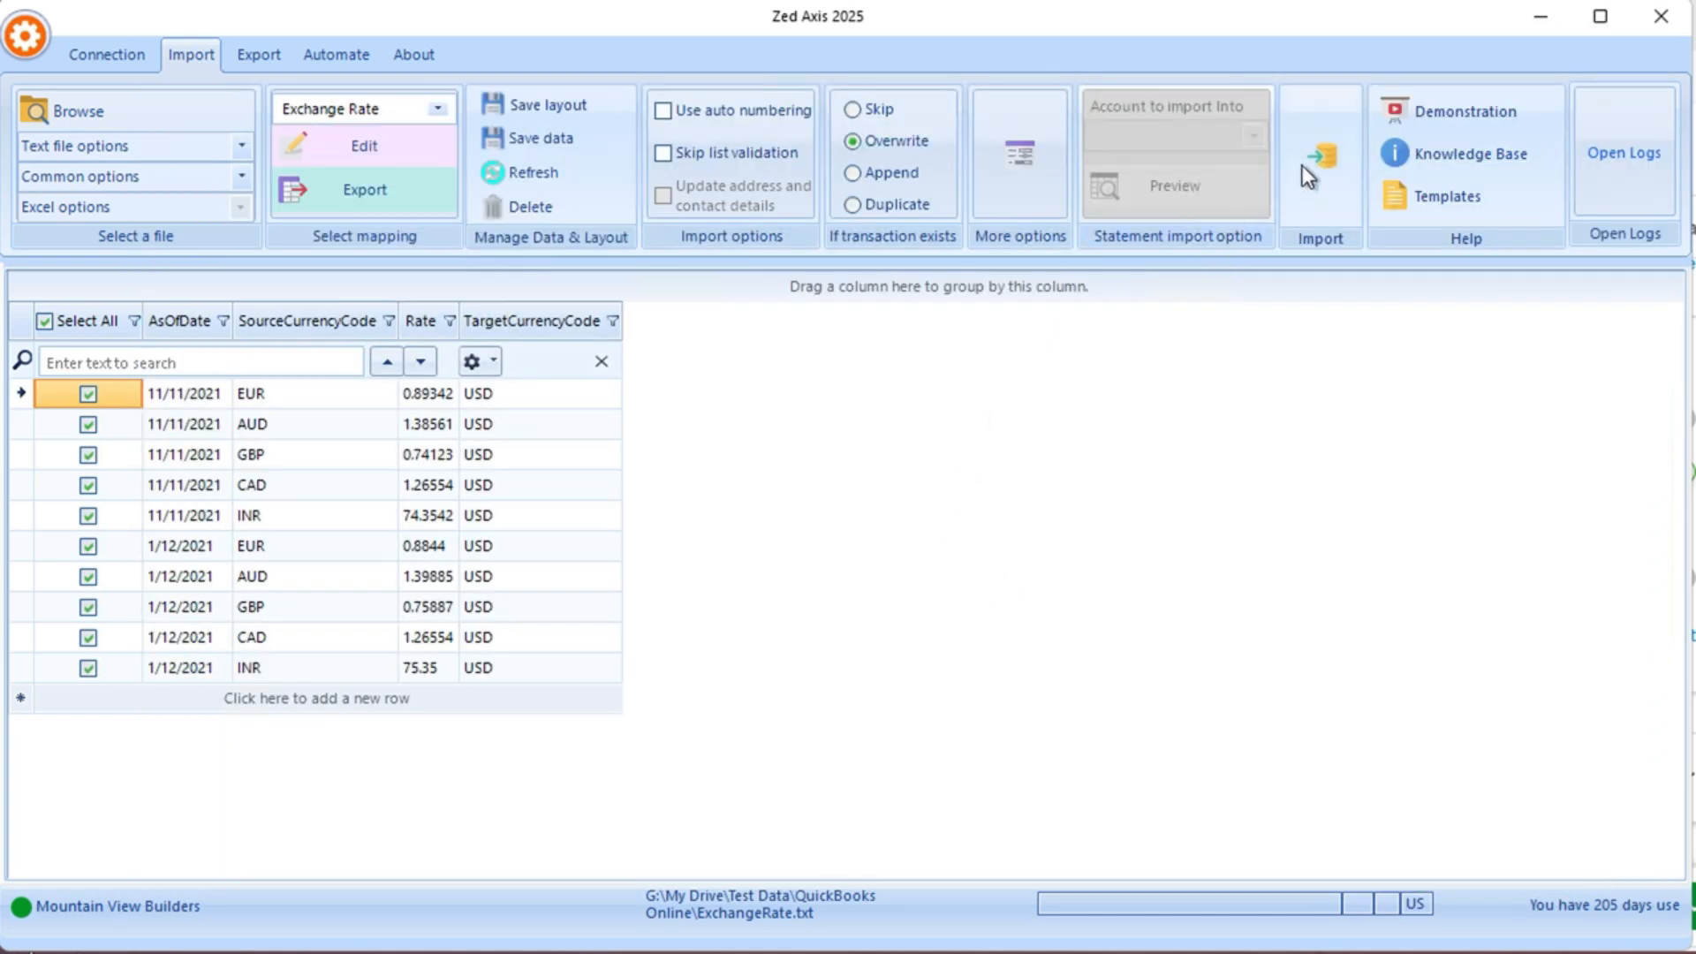